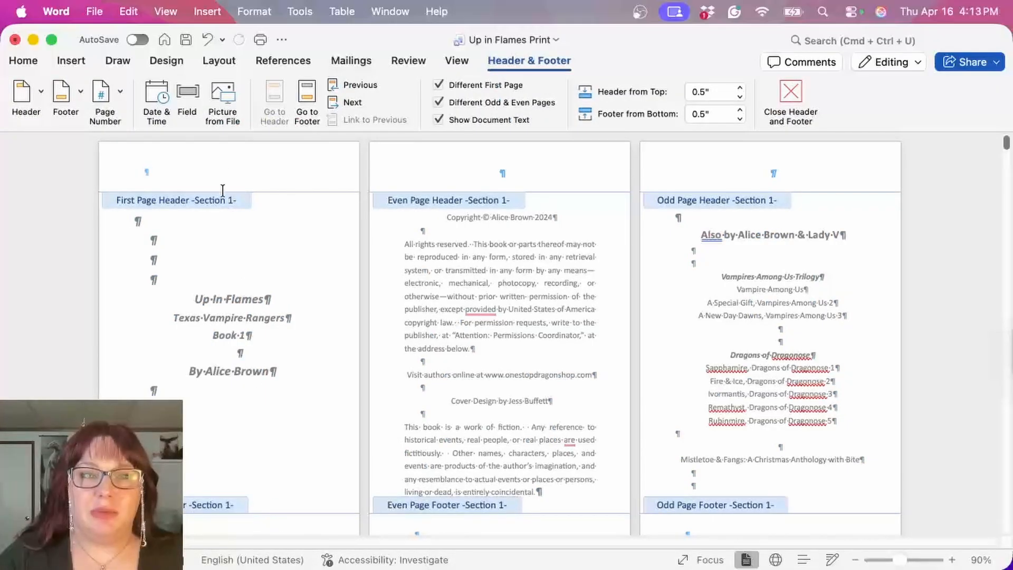
Step: Examine the header and footer areas of the front matter pages and the page layout through the Prologue
scroll(212, 172, down, 1)
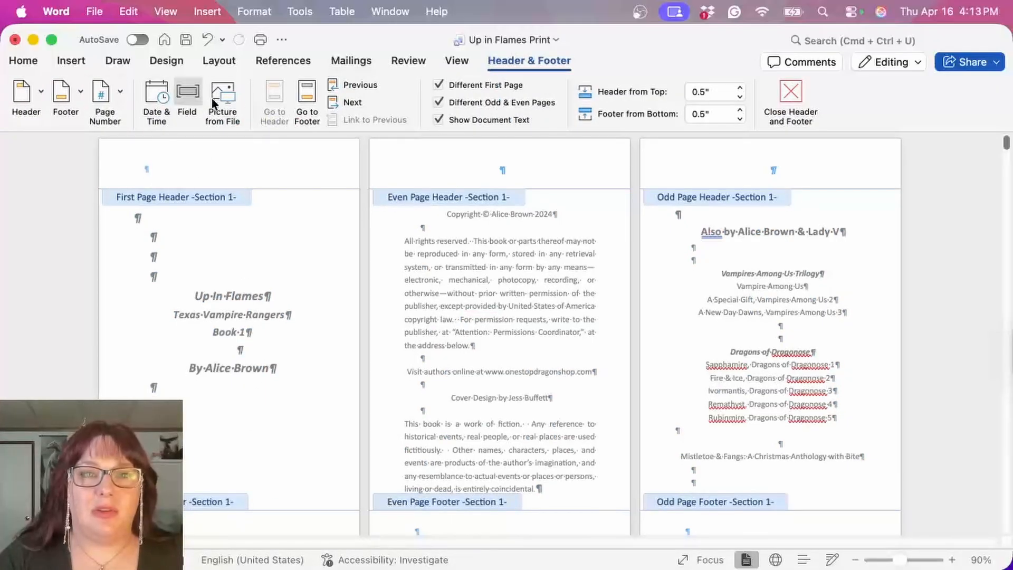
double_click(250, 245)
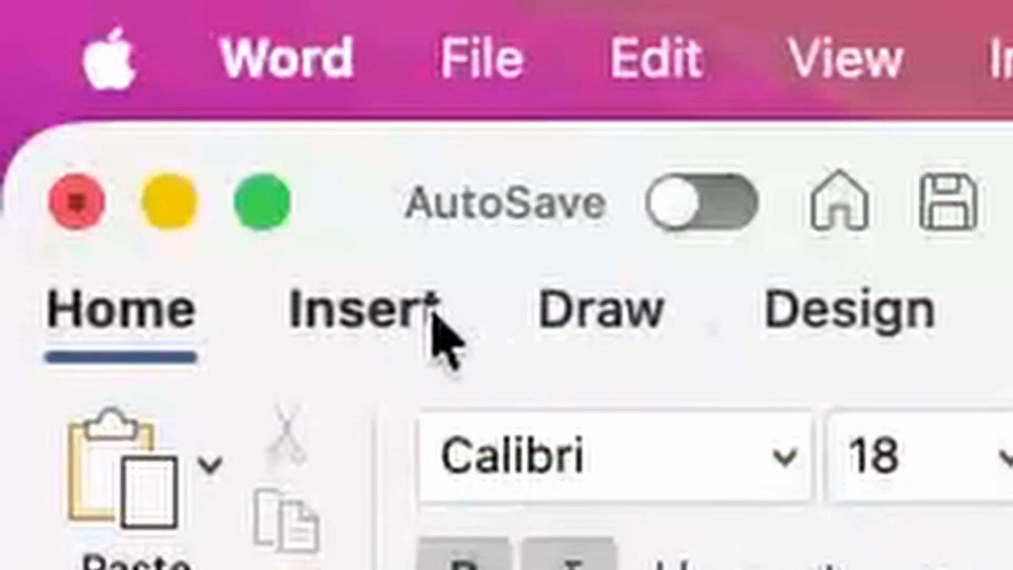
click(83, 62)
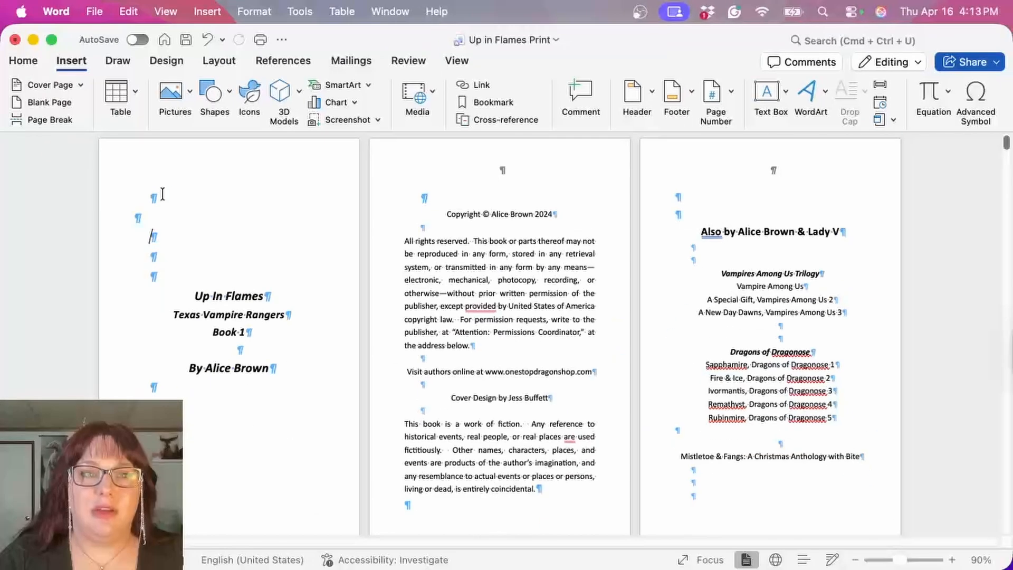
double_click(185, 162)
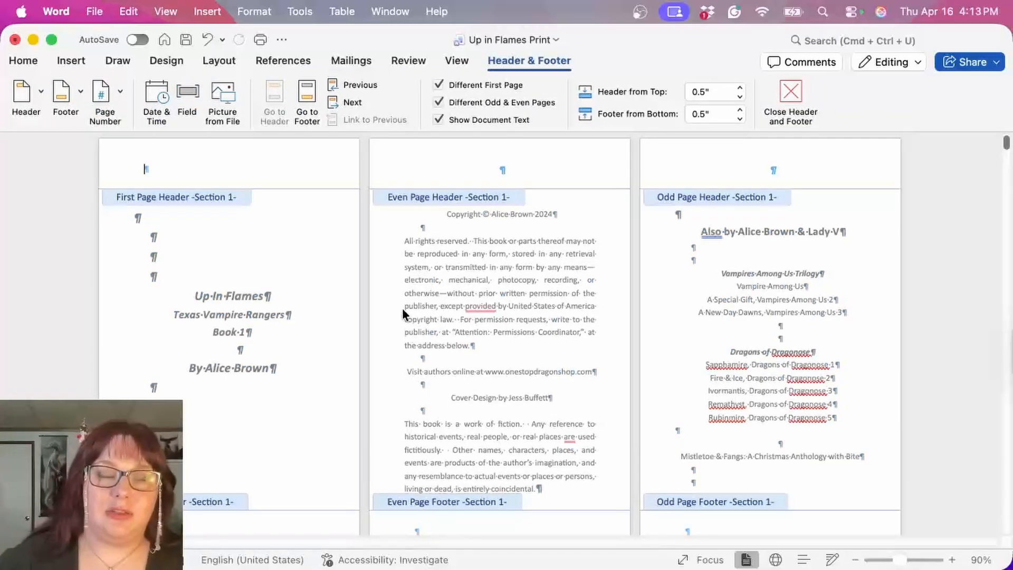
double_click(319, 343)
scroll(319, 343, down, 2)
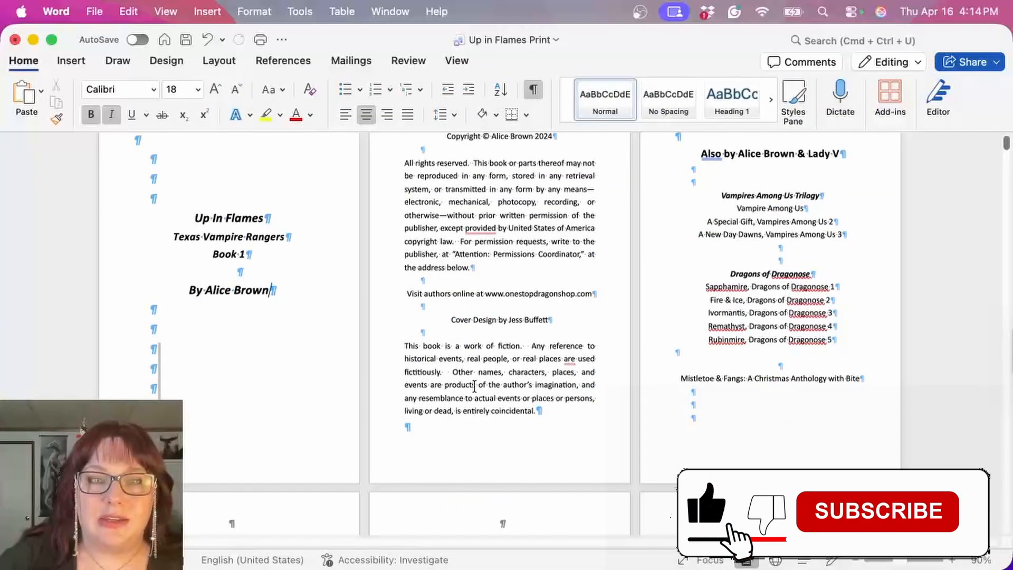
scroll(649, 443, down, 10)
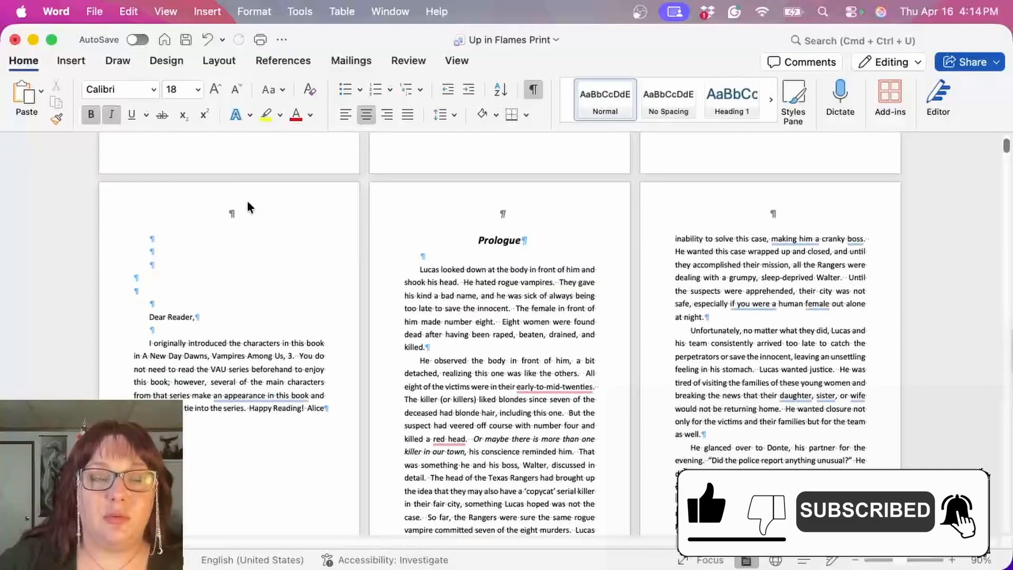
scroll(237, 213, up, 12)
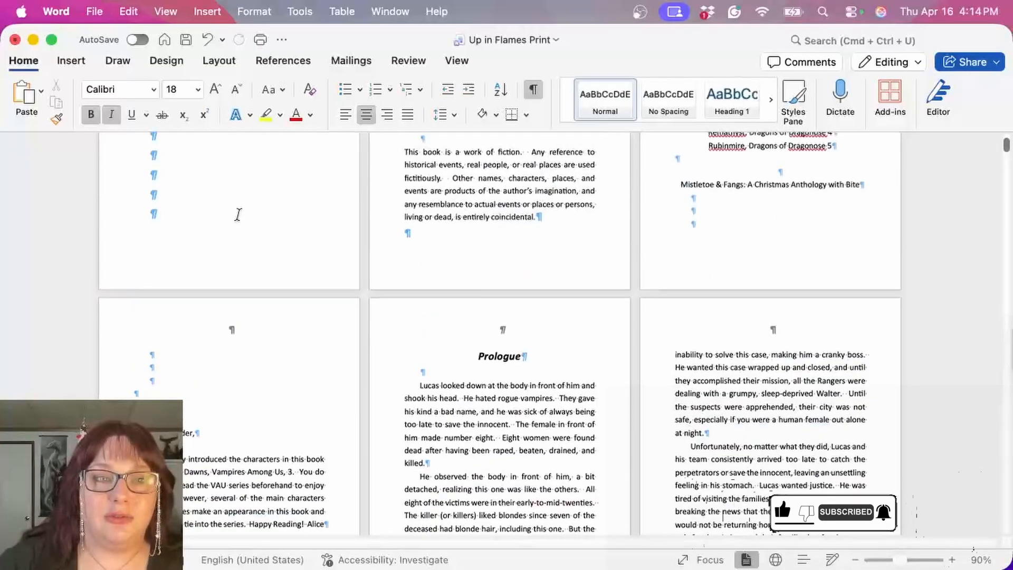
scroll(216, 459, down, 1)
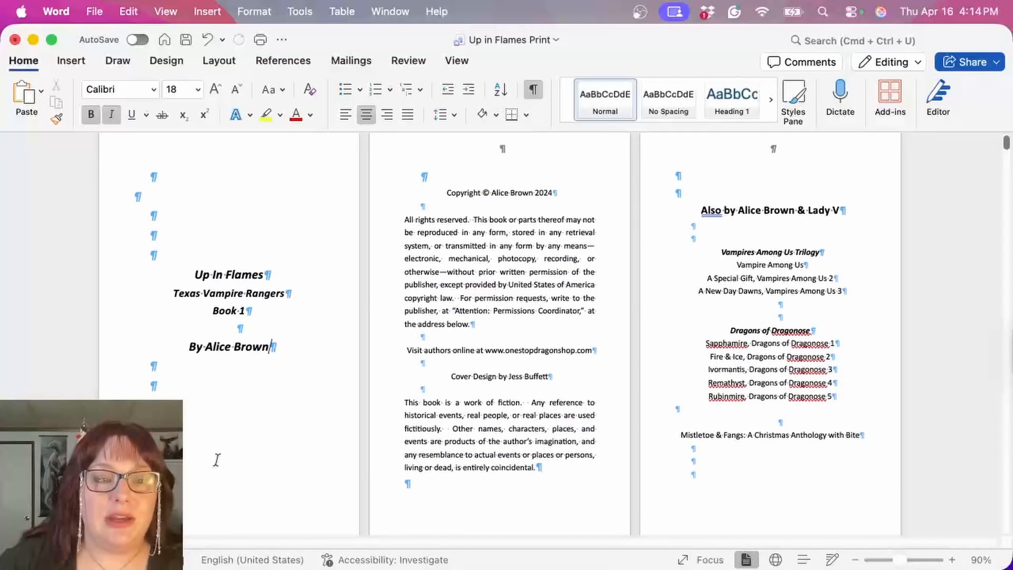
Step: Insert a Next Page section break at the end of the title page and delete the extra blank paragraph above the copyright text
click(210, 59)
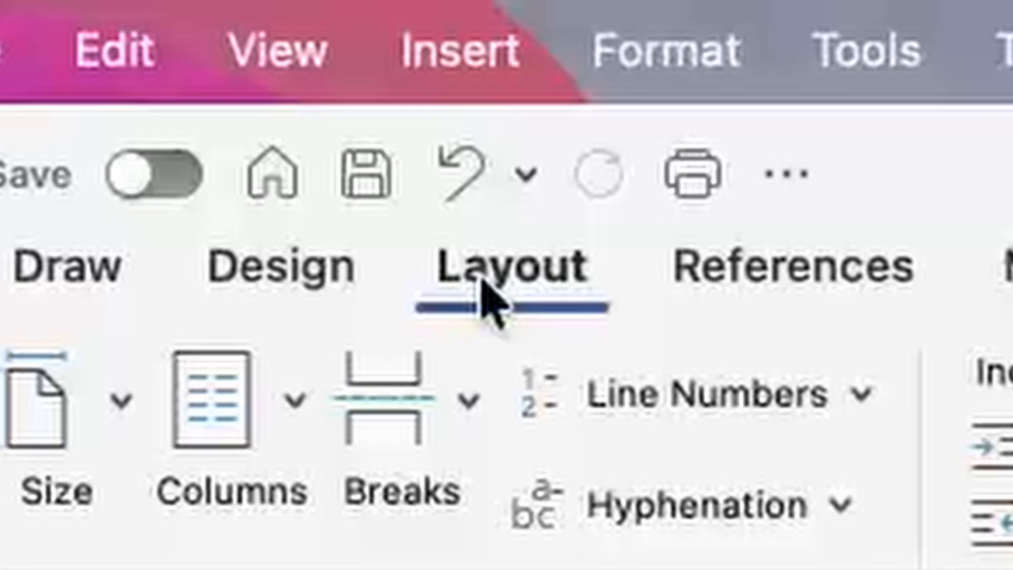
click(467, 400)
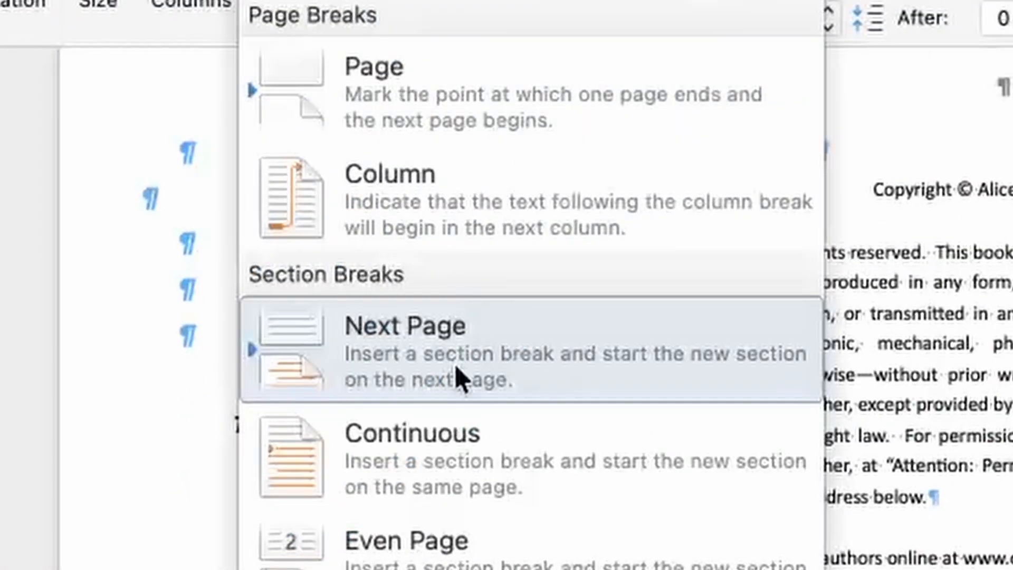
click(457, 368)
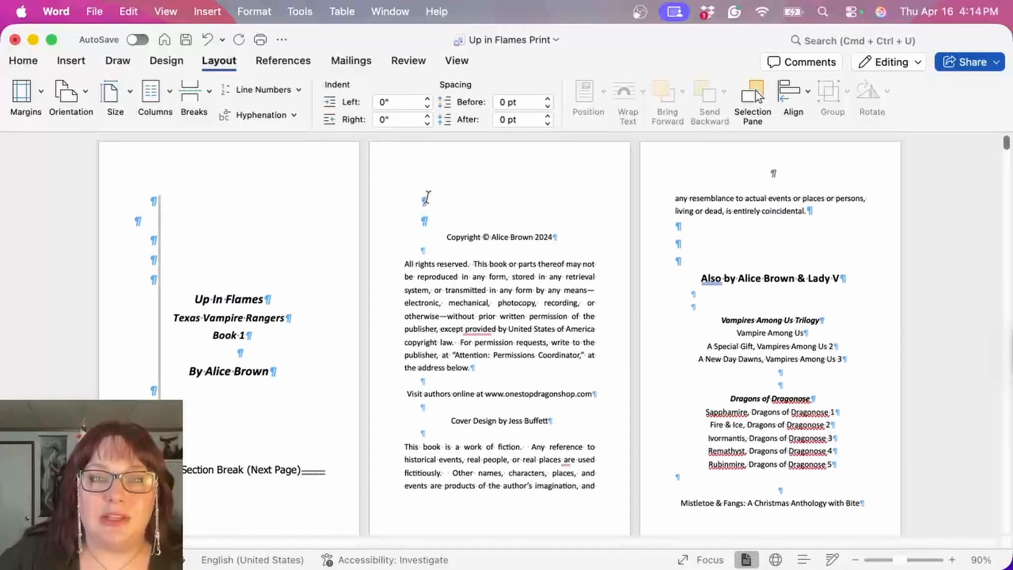
drag(420, 200, 469, 200)
key(BackSpace)
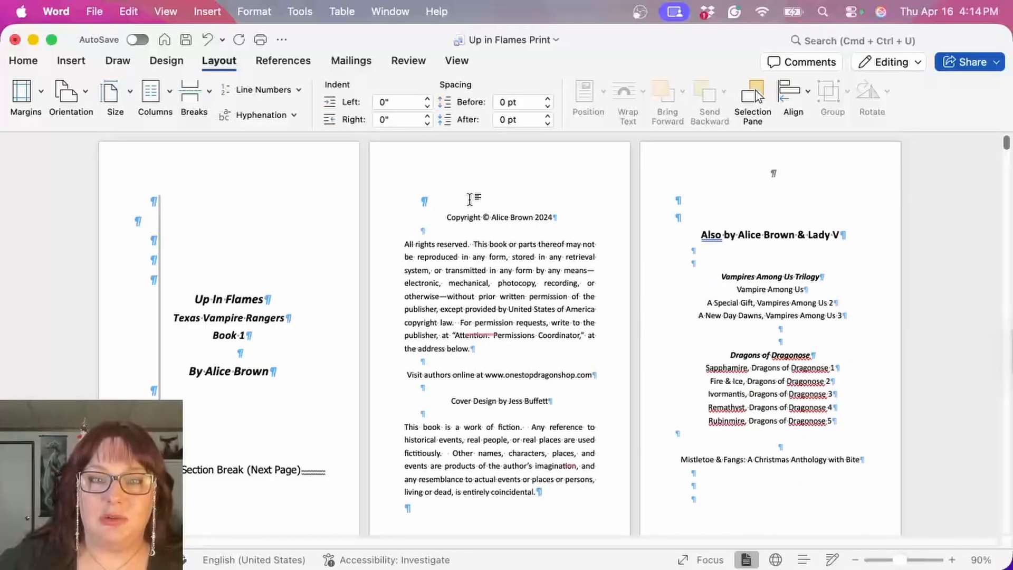
Step: Insert a Next Page section break after the copyright page text and delete the extra blank paragraph atop the "Also by" page
scroll(469, 201, down, 3)
click(443, 444)
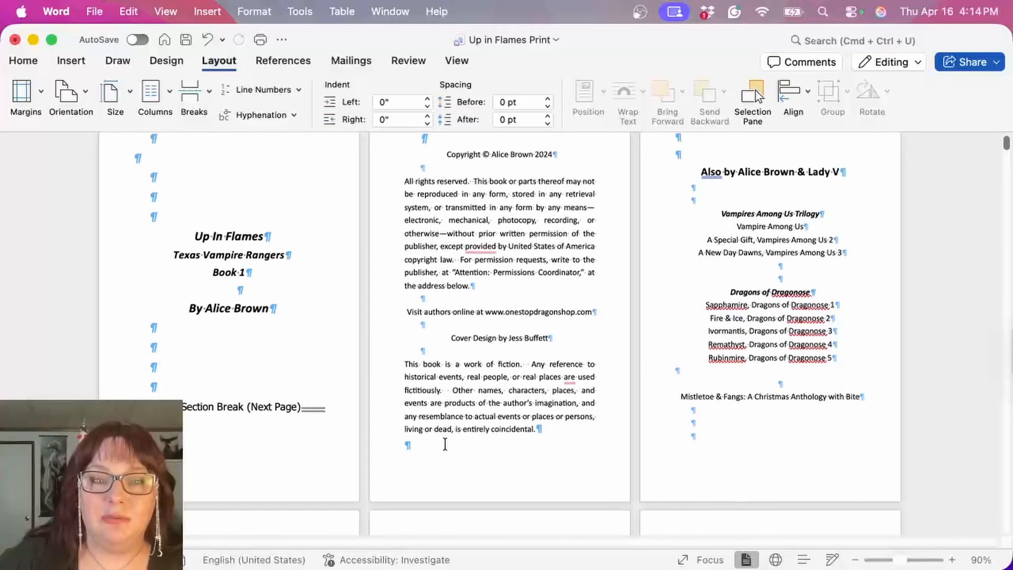
click(194, 95)
click(266, 262)
scroll(528, 290, up, 3)
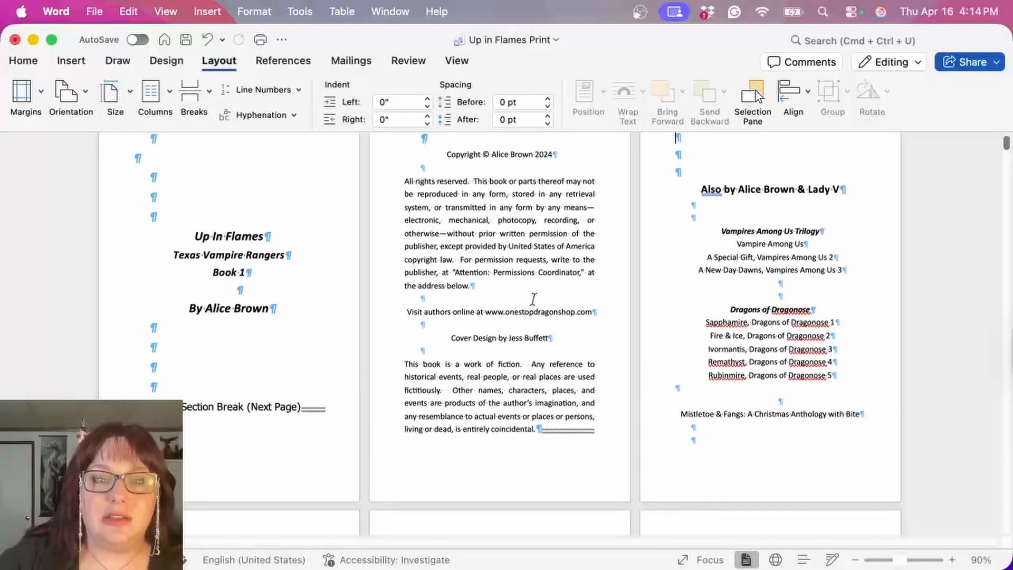
drag(675, 201, 709, 201)
key(BackSpace)
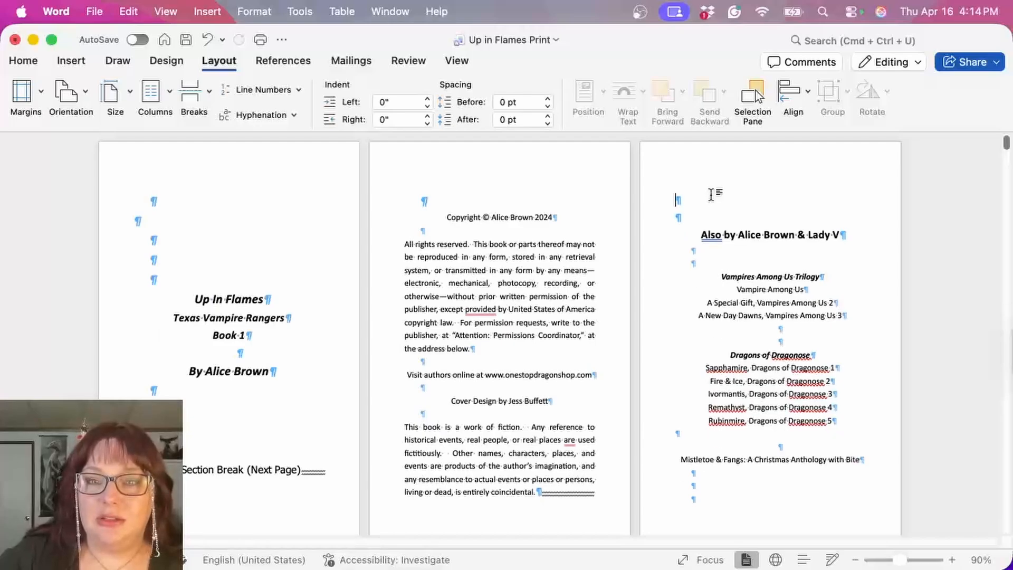
Step: Insert a Next Page section break at the end of the "Also by" page and remove the extra blank paragraph above the "Dear Reader" letter
scroll(712, 317, down, 3)
click(195, 93)
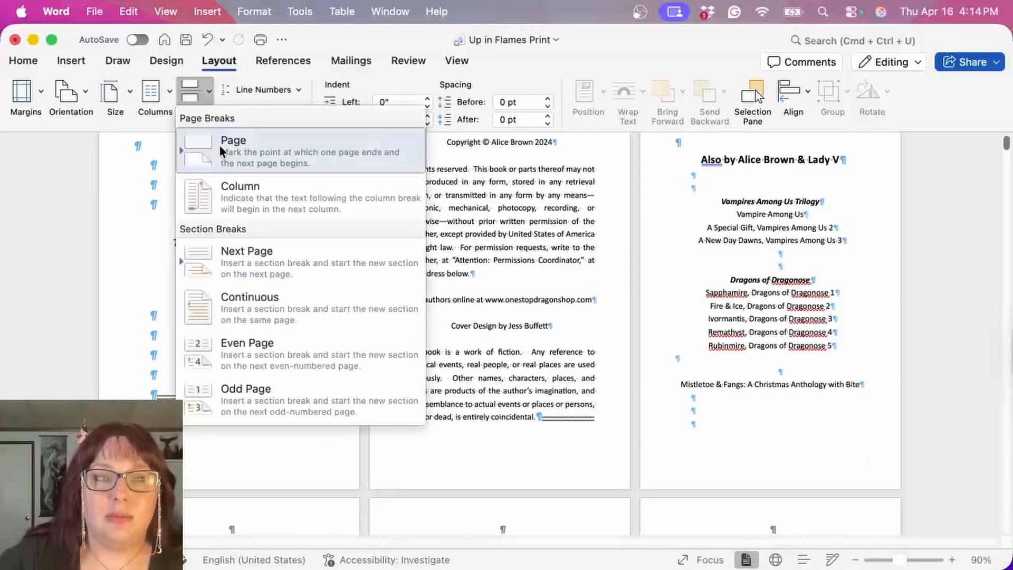
click(258, 249)
scroll(464, 304, down, 4)
scroll(464, 304, down, 5)
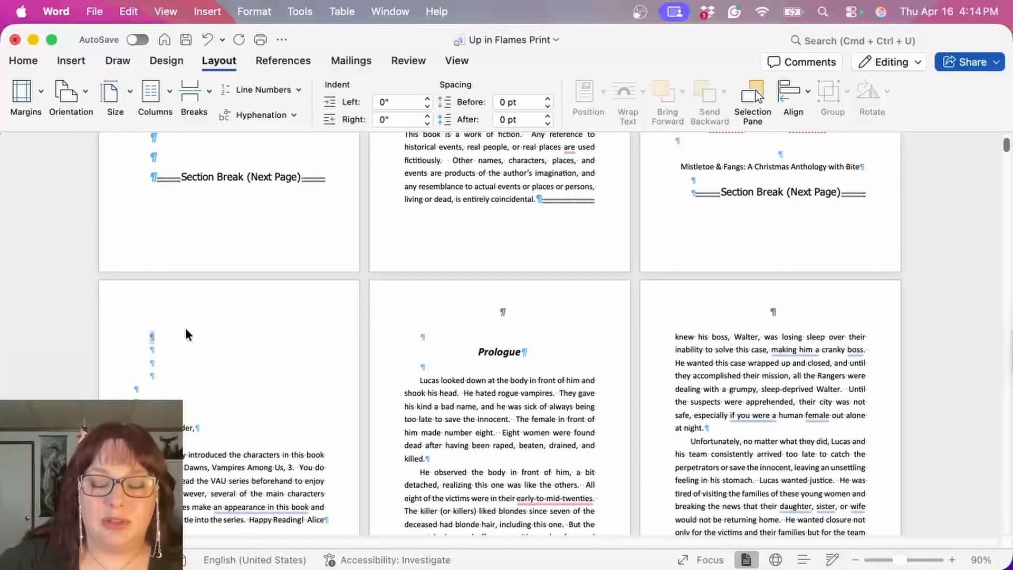
Step: Insert a Next Page section break at the end of the "Dear Reader" page, before the Prologue
scroll(185, 330, down, 8)
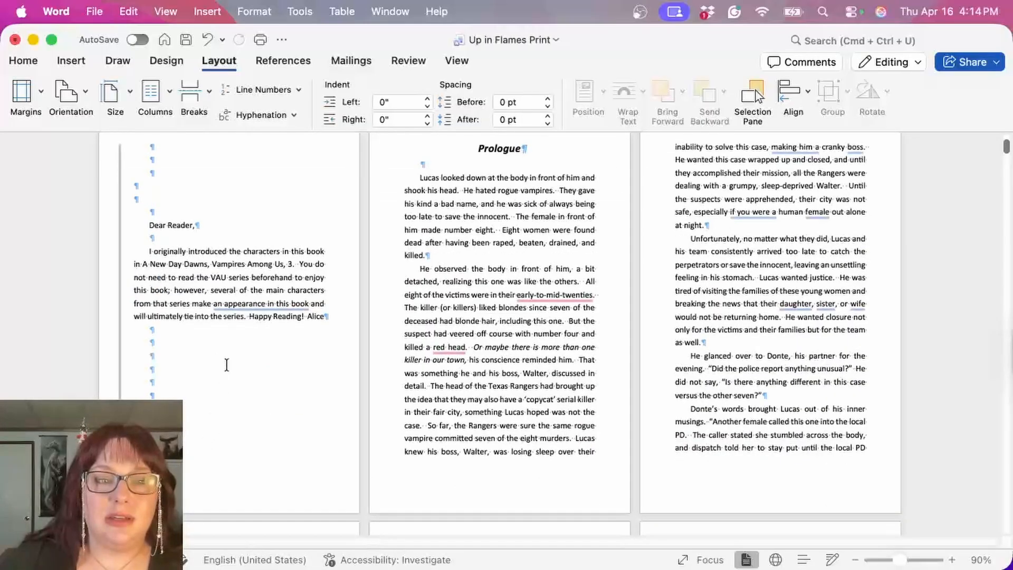
click(211, 114)
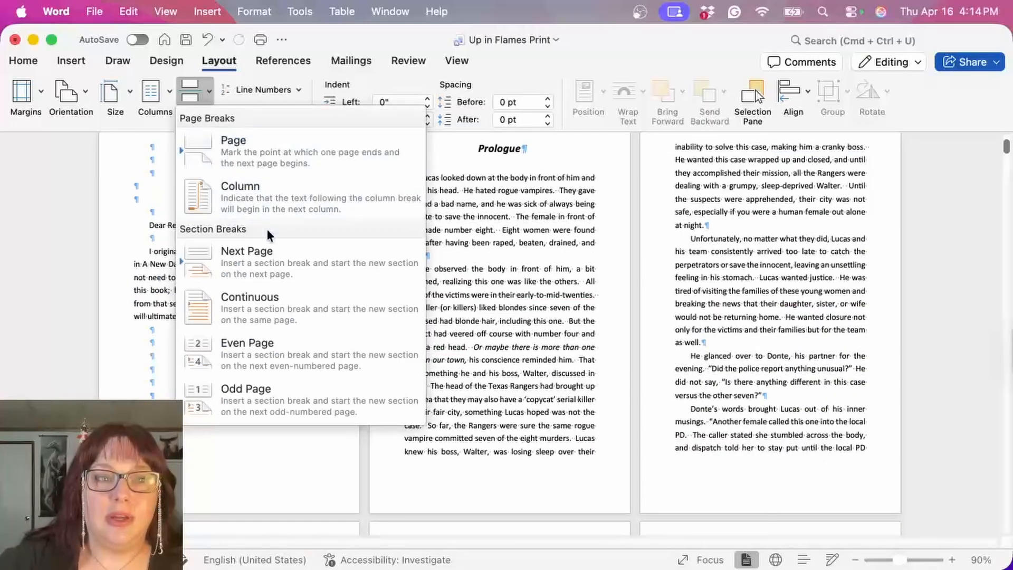
click(271, 254)
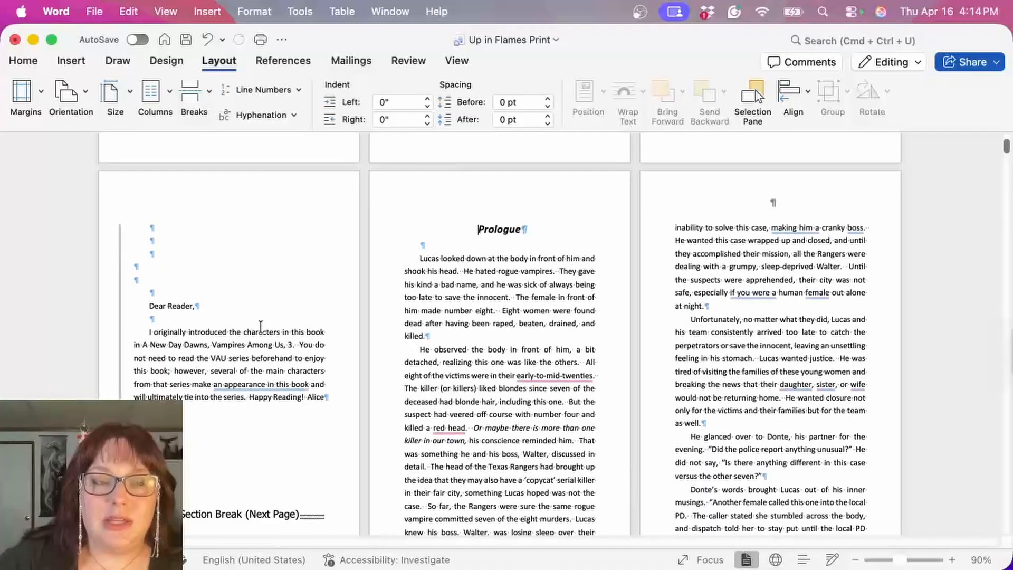
Step: Unlink the first page header and footer of Section 2, the copyright page, from the previous section
scroll(246, 265, up, 10)
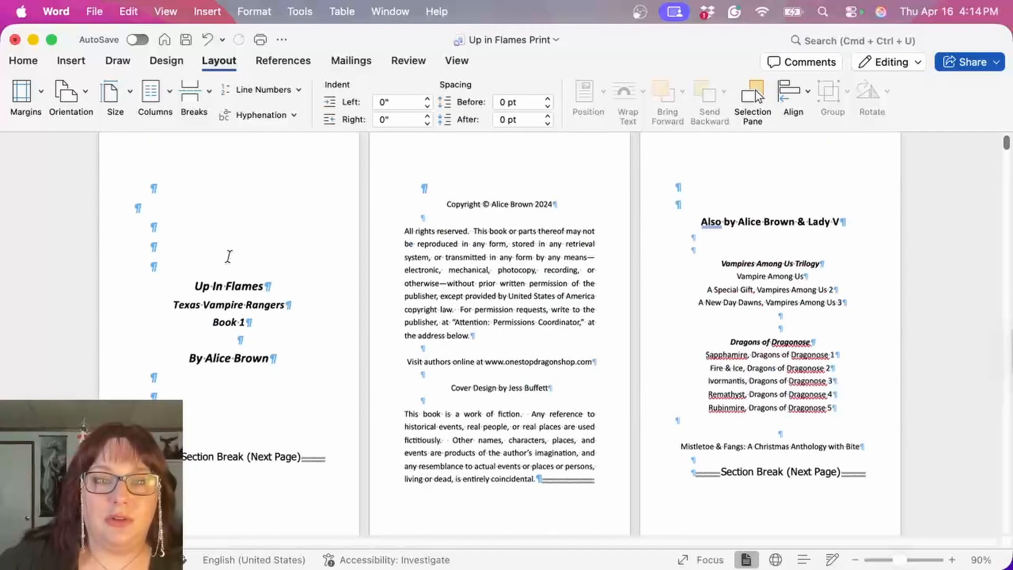
scroll(326, 334, down, 10)
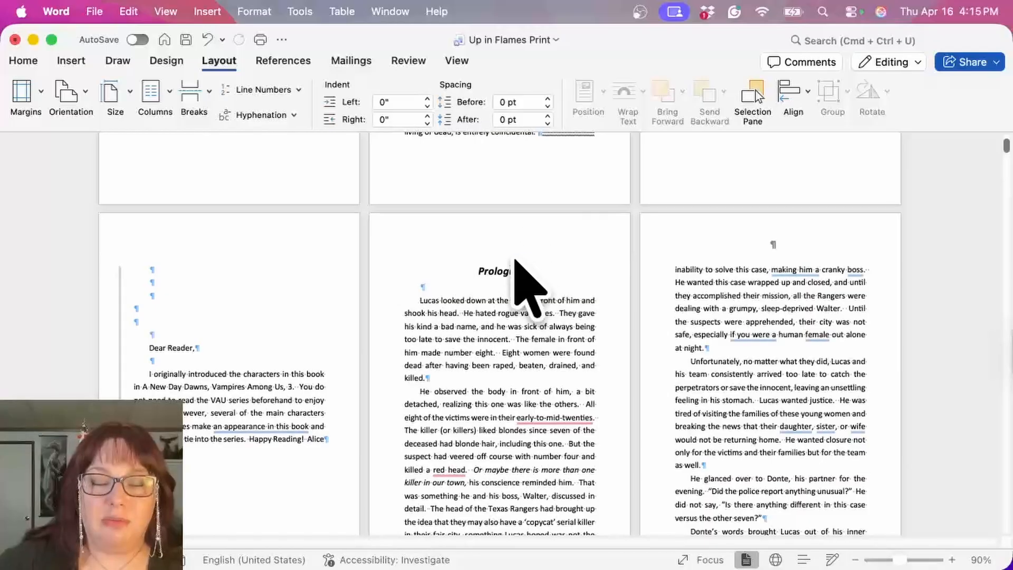
scroll(506, 268, down, 5)
scroll(506, 268, down, 7)
scroll(502, 211, up, 10)
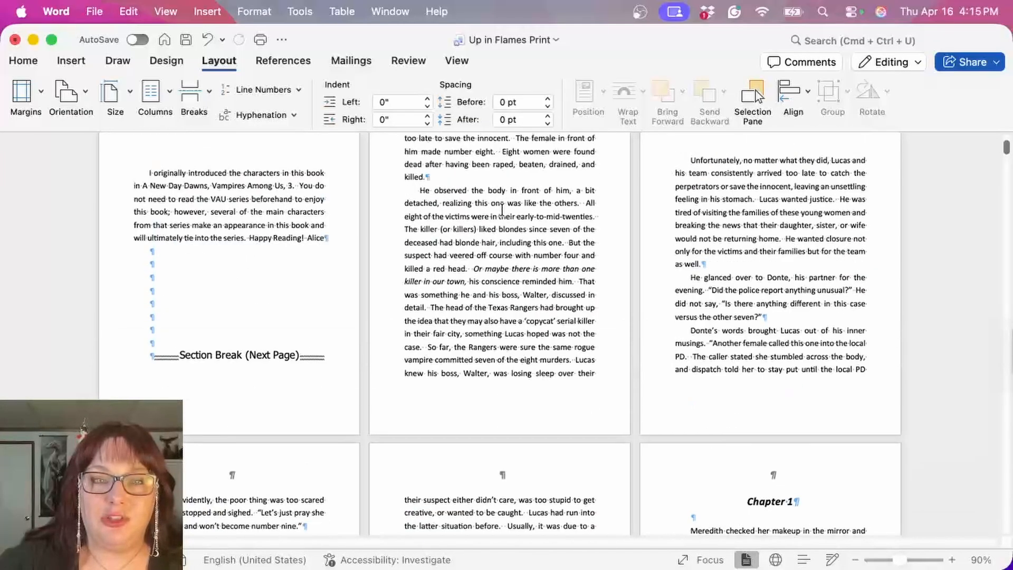
scroll(410, 201, up, 13)
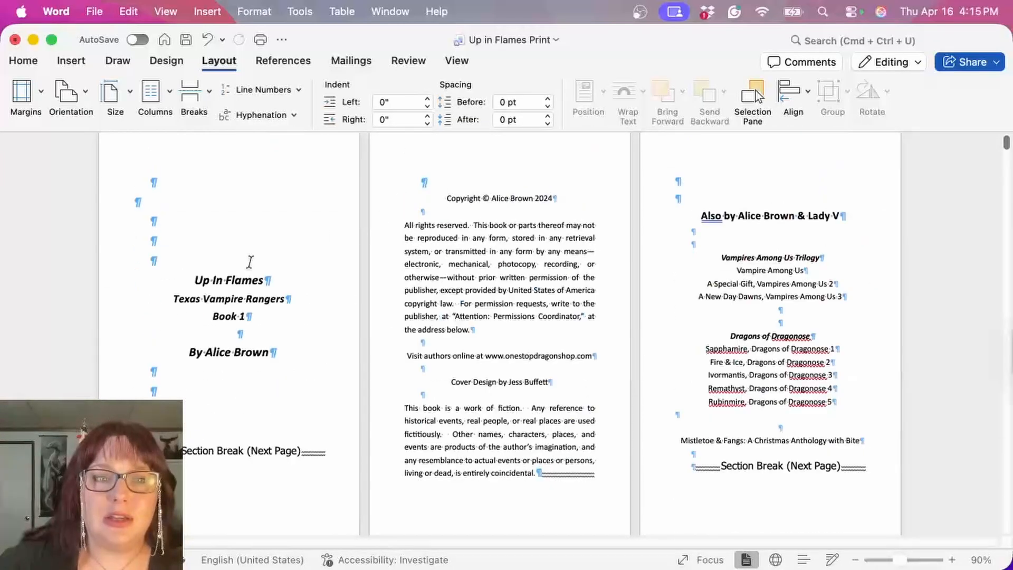
double_click(211, 159)
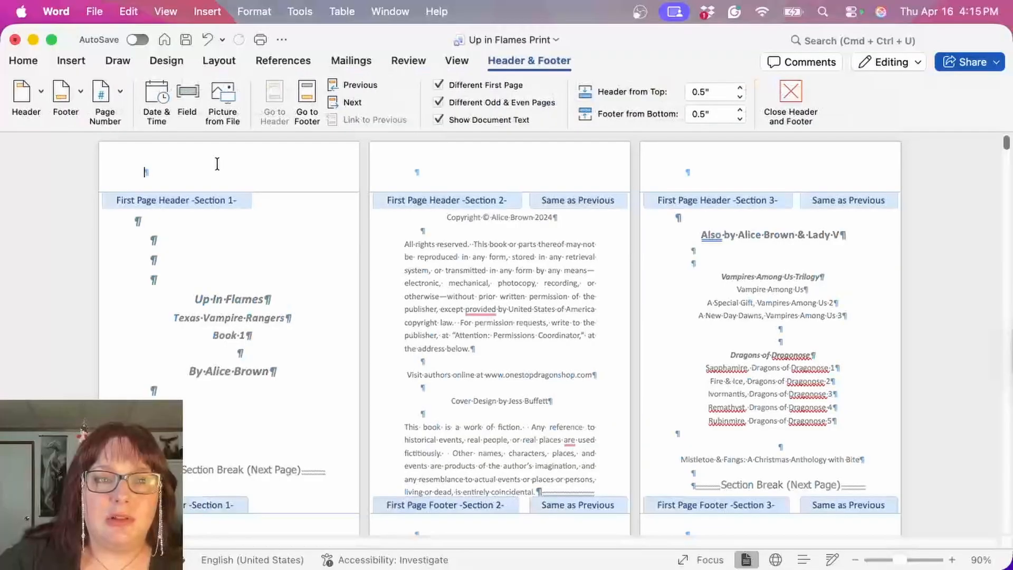
click(385, 179)
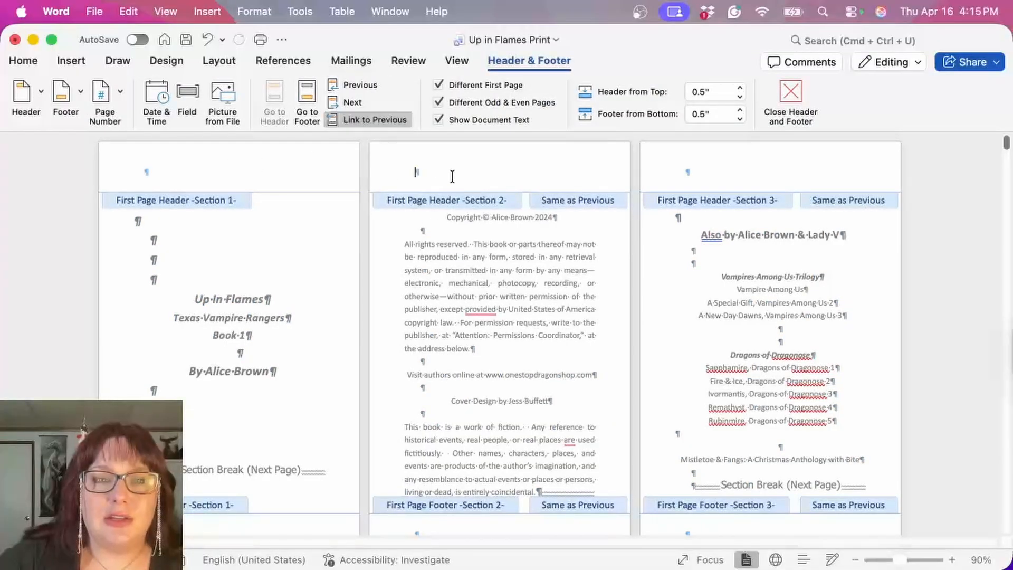
click(371, 120)
scroll(437, 200, down, 3)
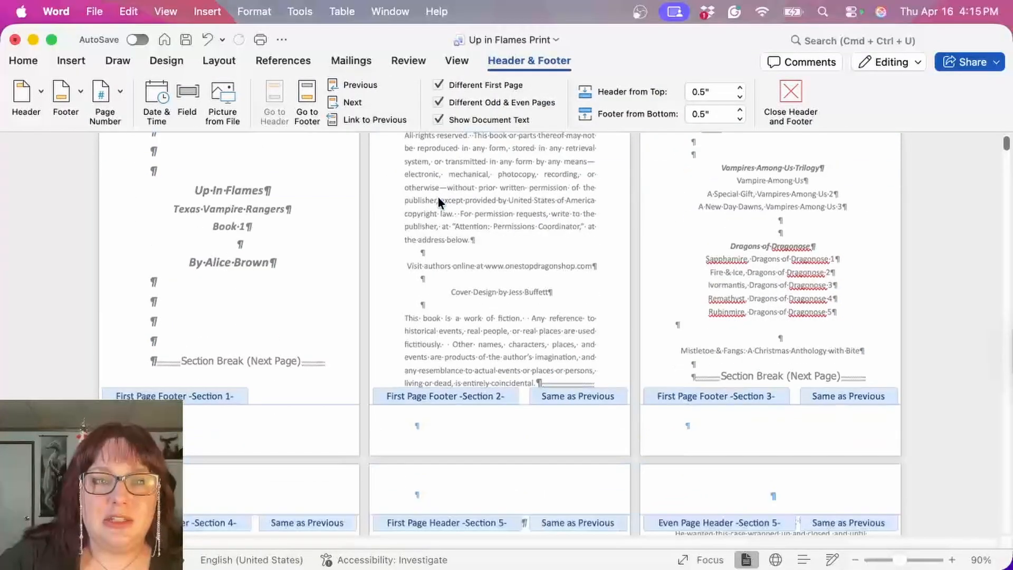
click(487, 417)
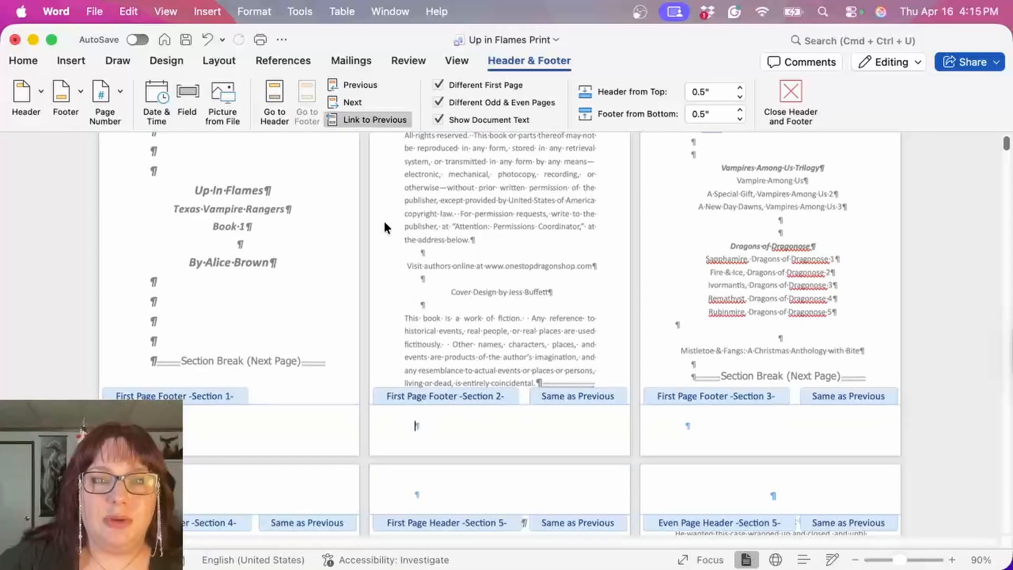
click(381, 120)
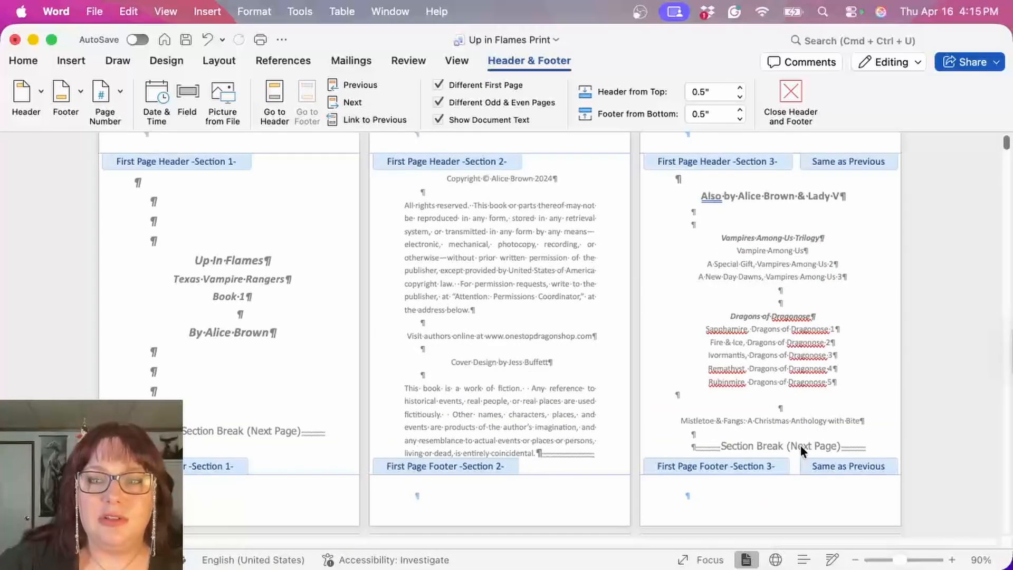
Step: Unlink the first page footer and header of Section 3, the "Also by" page, from the previous section
click(786, 489)
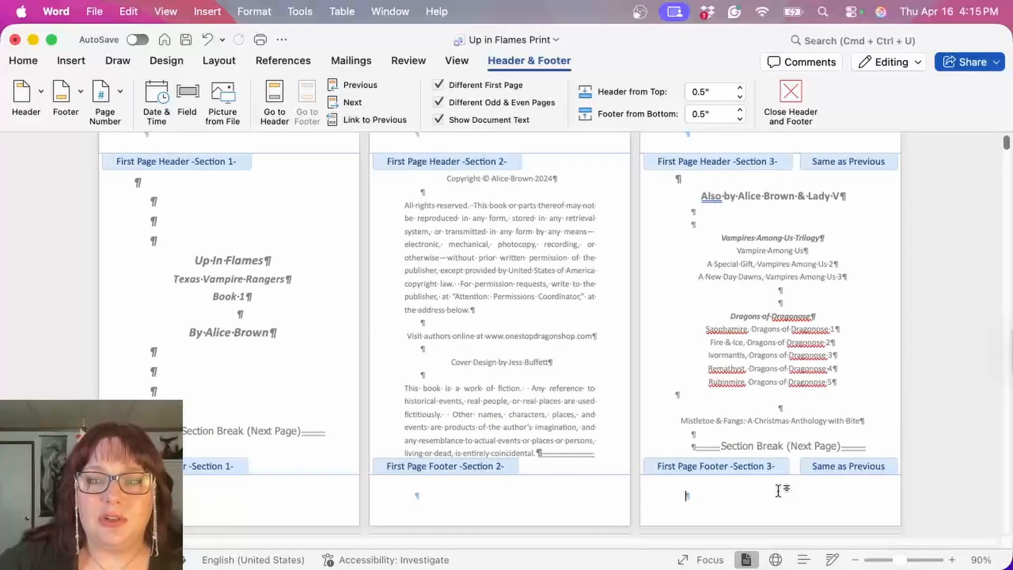
click(364, 120)
click(707, 142)
click(367, 120)
Step: Unlink the first page header and footer of Section 4, the "Dear Reader" page, from the previous section
scroll(420, 226, down, 5)
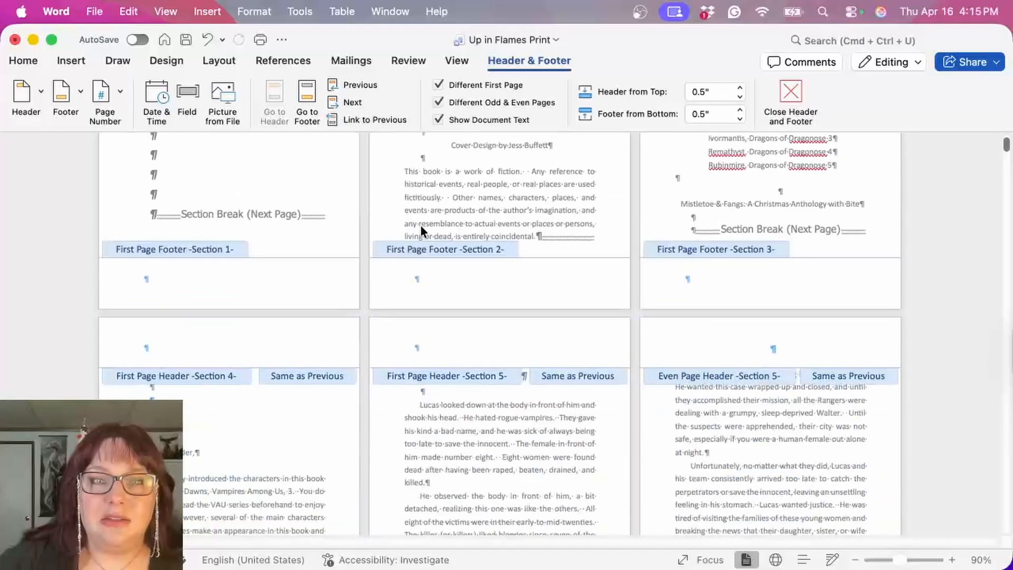
scroll(420, 227, down, 4)
click(275, 143)
click(367, 120)
click(232, 494)
click(367, 121)
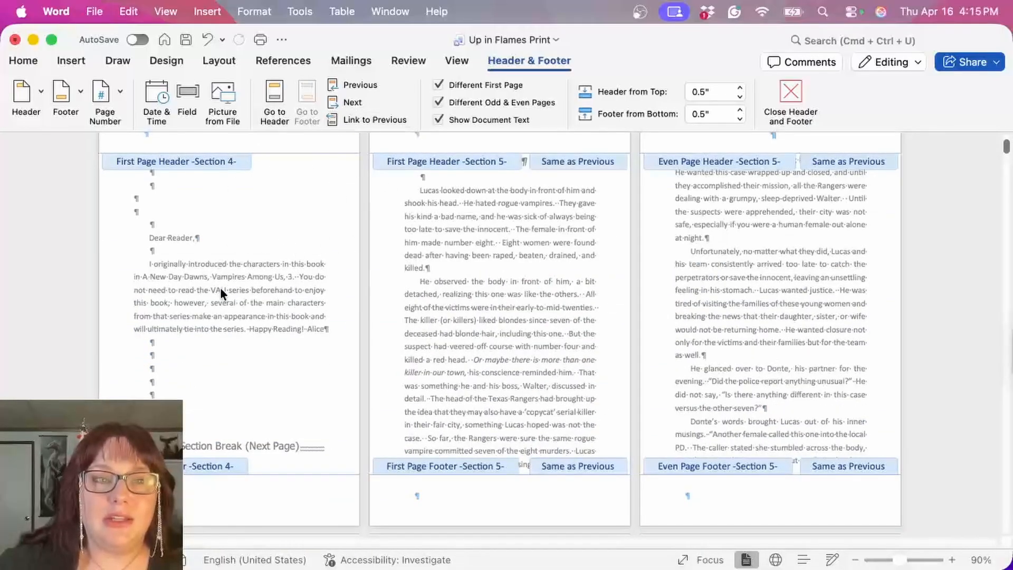
scroll(219, 207, up, 10)
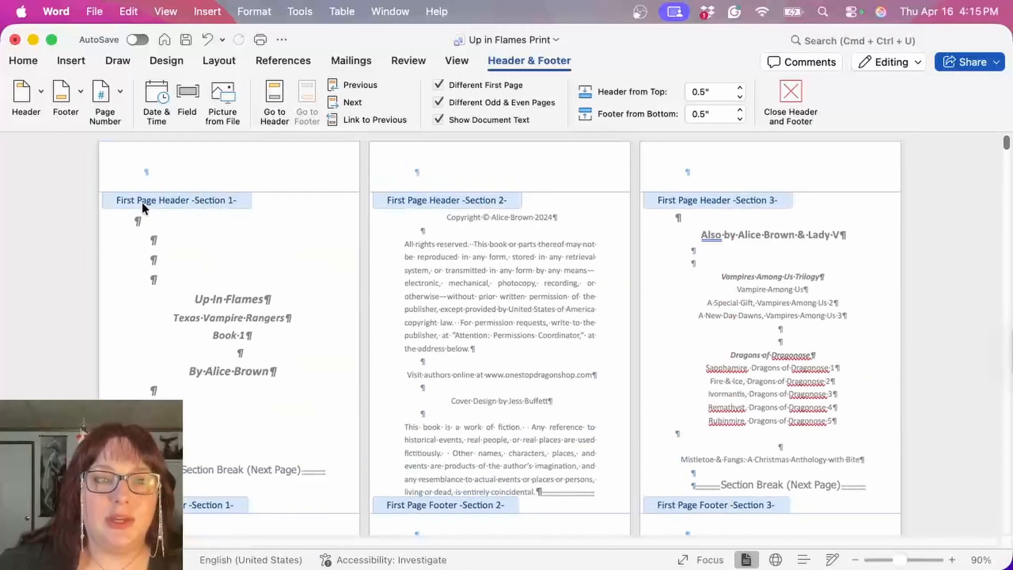
scroll(488, 251, down, 3)
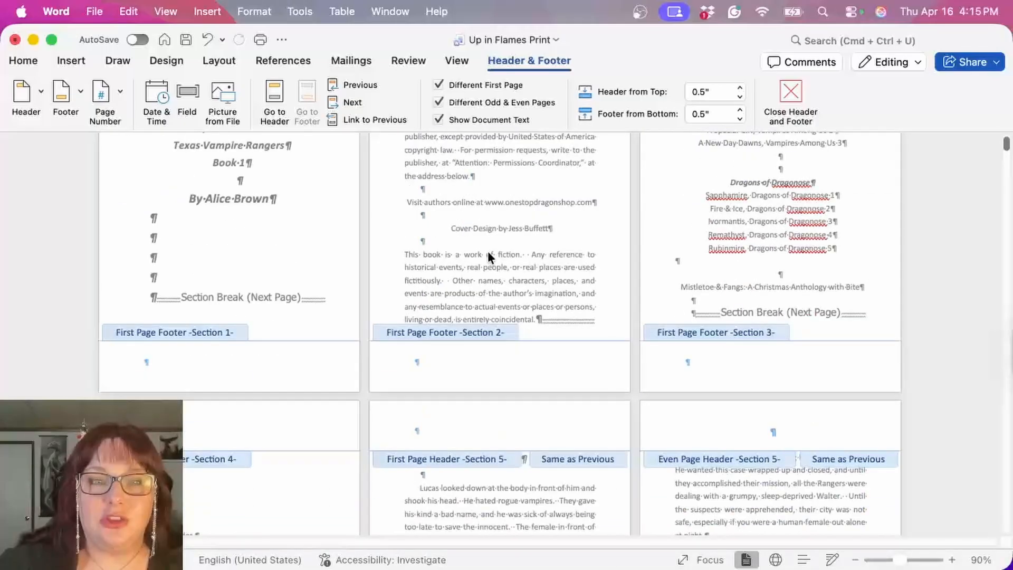
scroll(81, 344, down, 5)
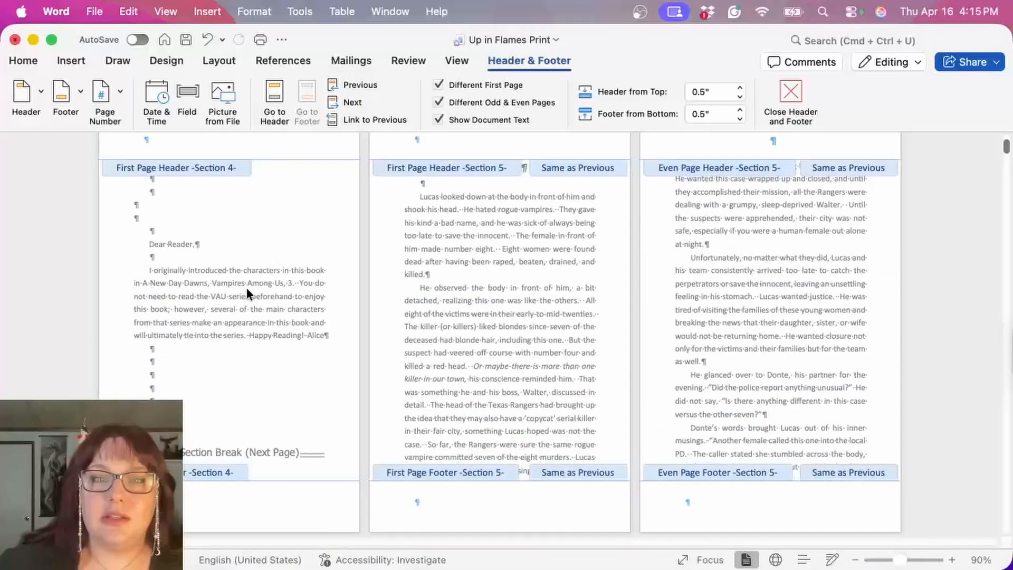
Step: Unlink the first page header and footer of Section 5, the Prologue's opening page, from the previous section
scroll(487, 273, up, 1)
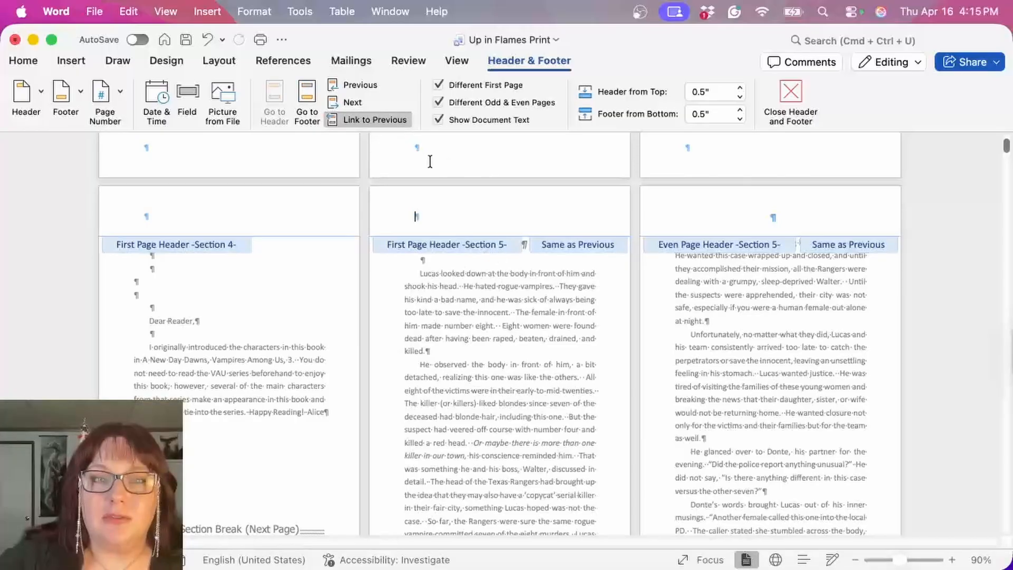
click(333, 118)
scroll(454, 195, down, 3)
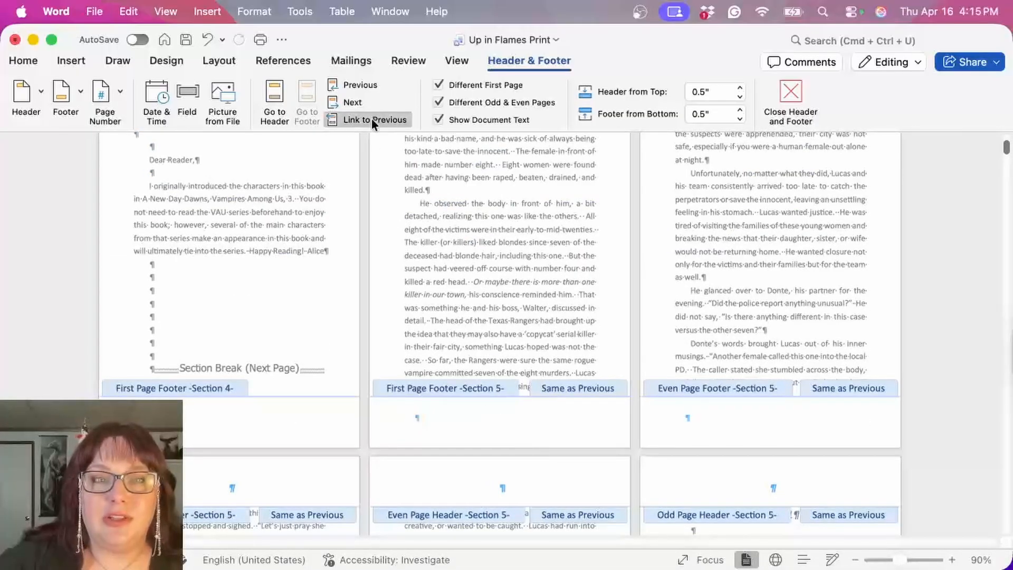
click(372, 118)
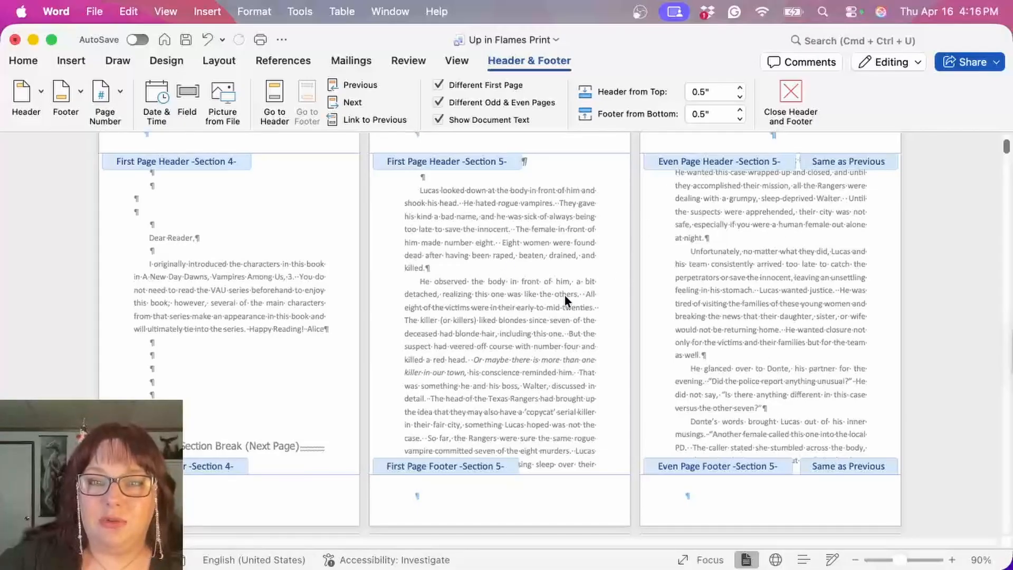
scroll(553, 253, up, 2)
click(488, 245)
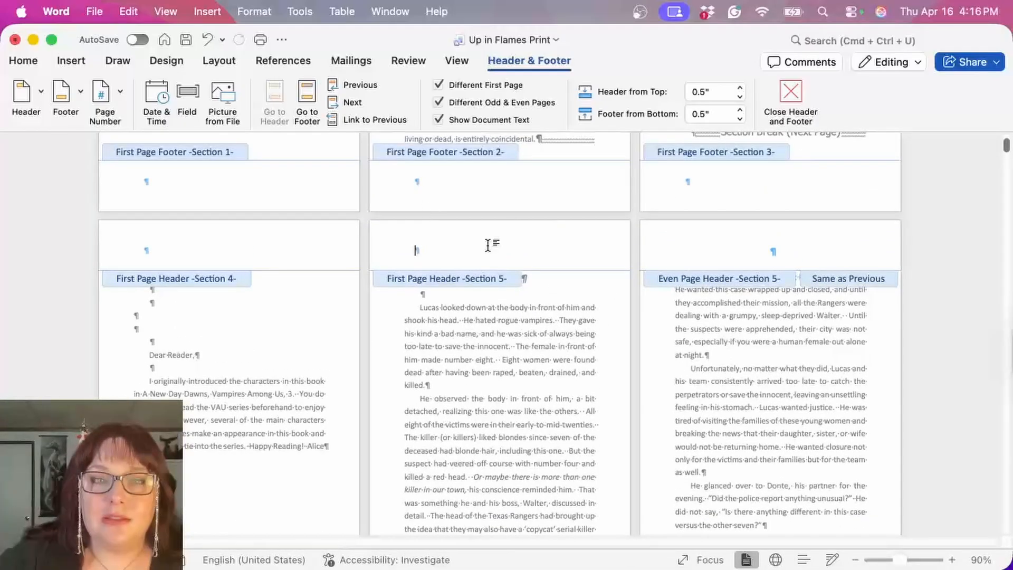
scroll(487, 246, down, 1)
scroll(487, 245, down, 1)
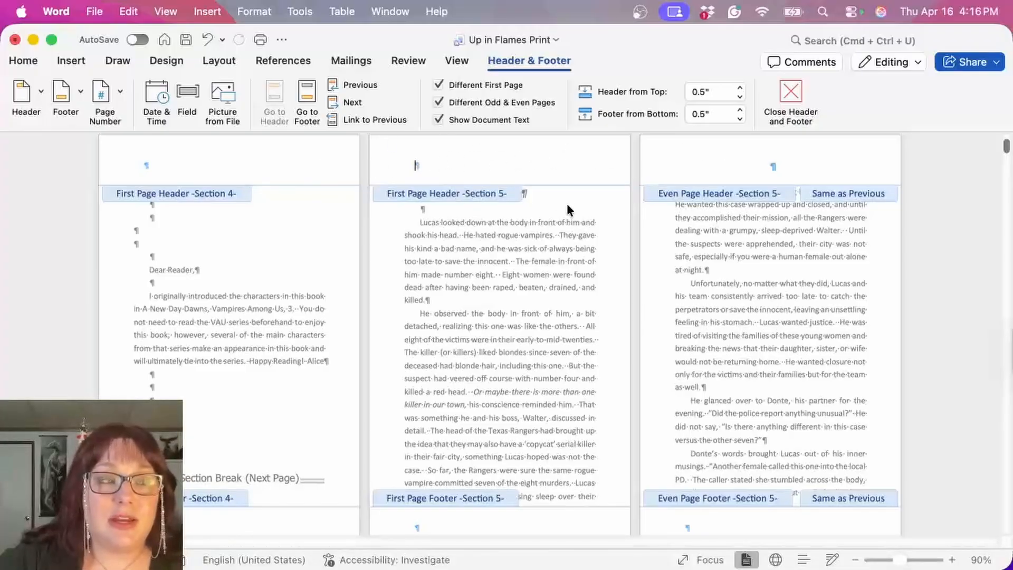
scroll(623, 279, down, 5)
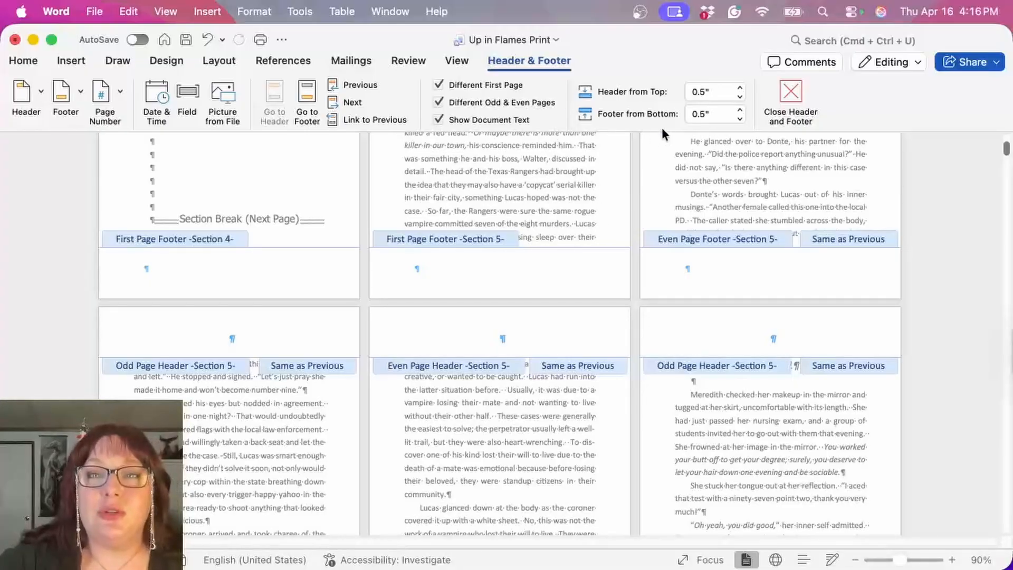
scroll(717, 162, up, 4)
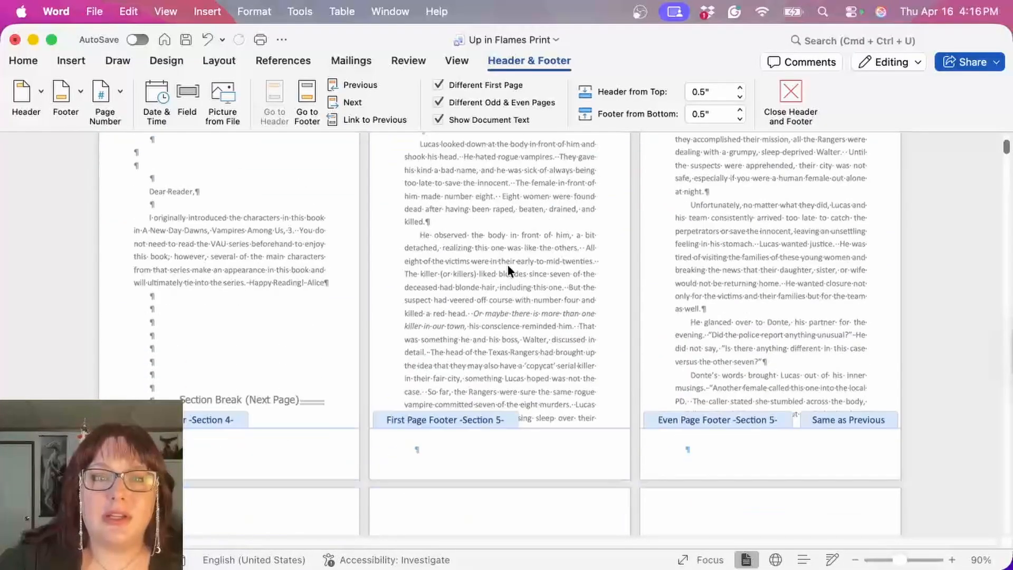
scroll(458, 227, up, 2)
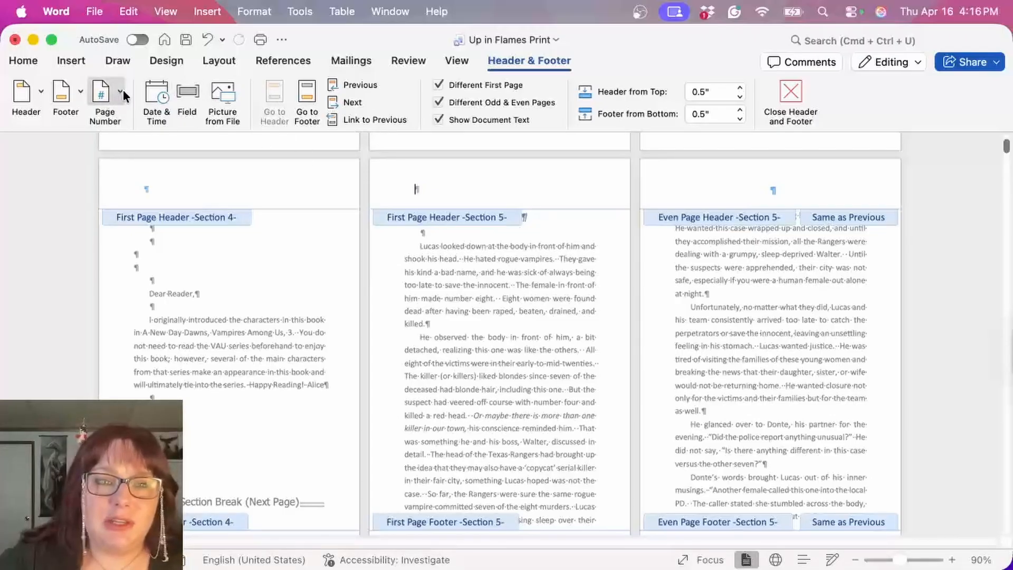
Step: Insert a centered page number in the first page footer of Section 5, with the numbering starting at 1
scroll(401, 251, down, 1)
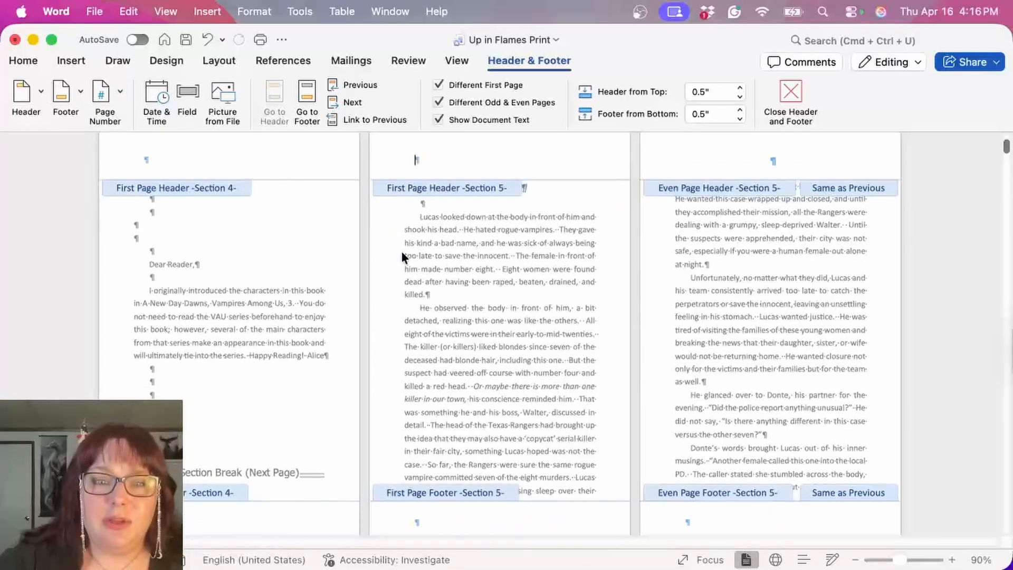
click(494, 517)
click(96, 91)
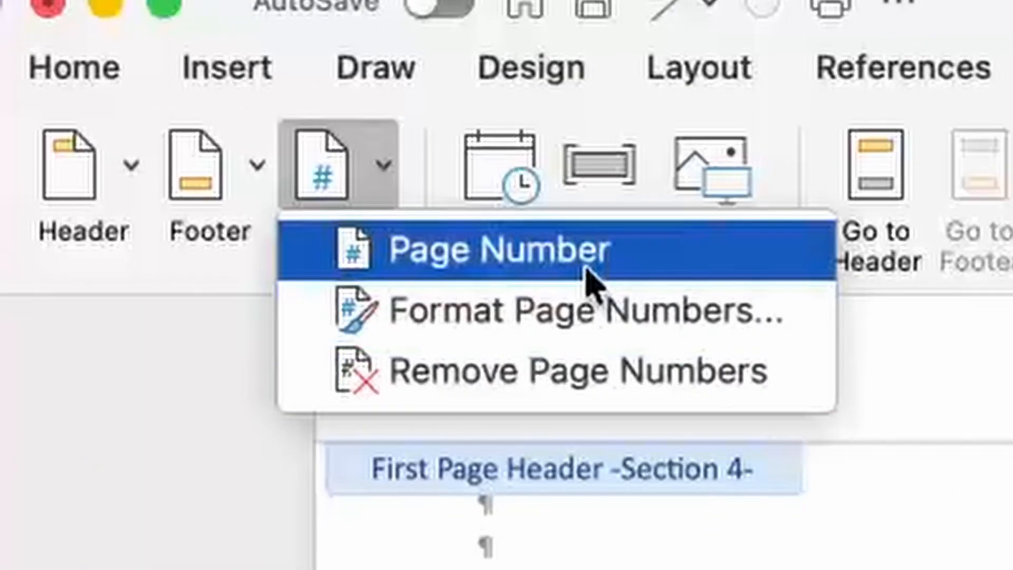
click(538, 293)
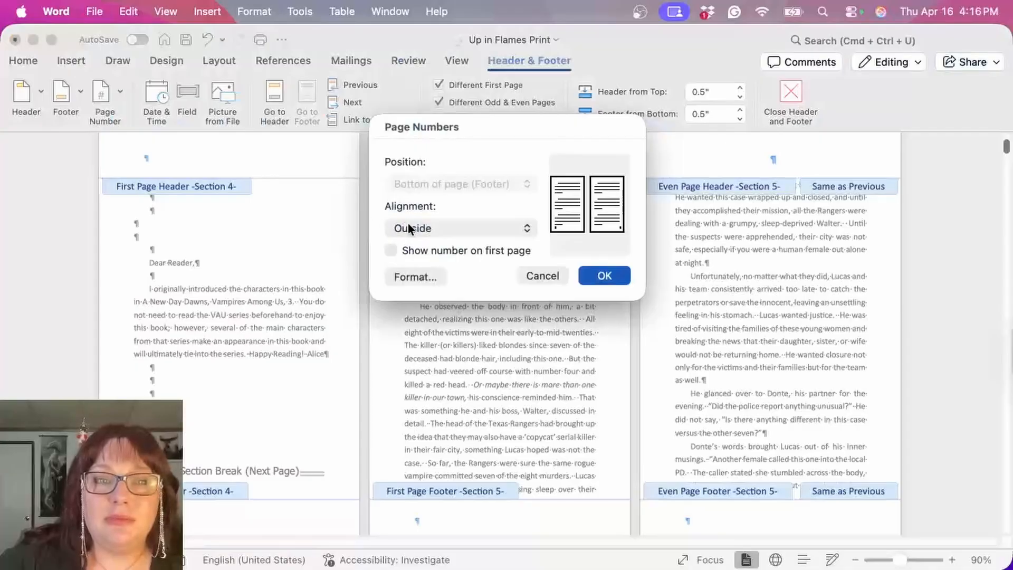
click(407, 228)
click(423, 170)
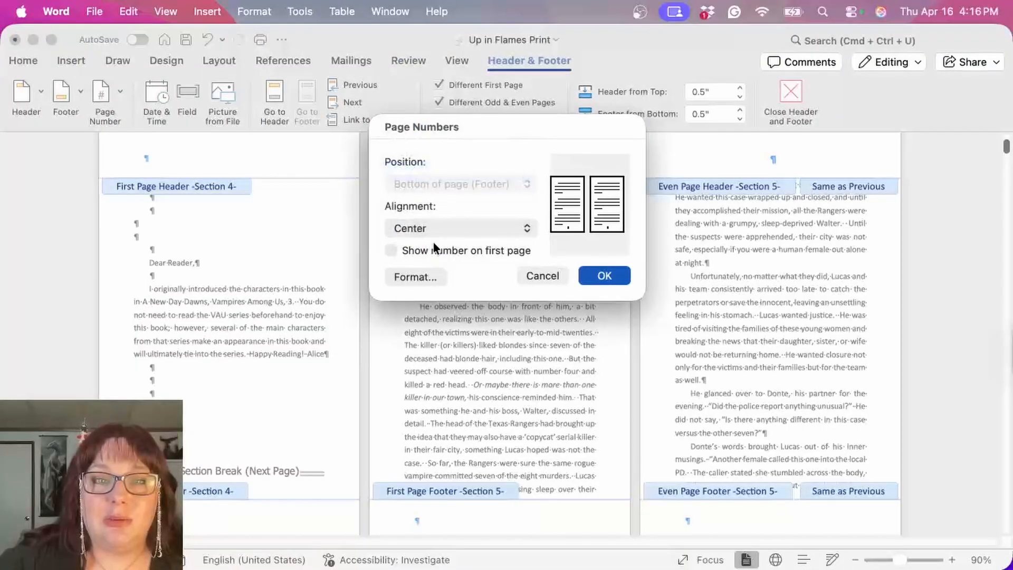
click(425, 275)
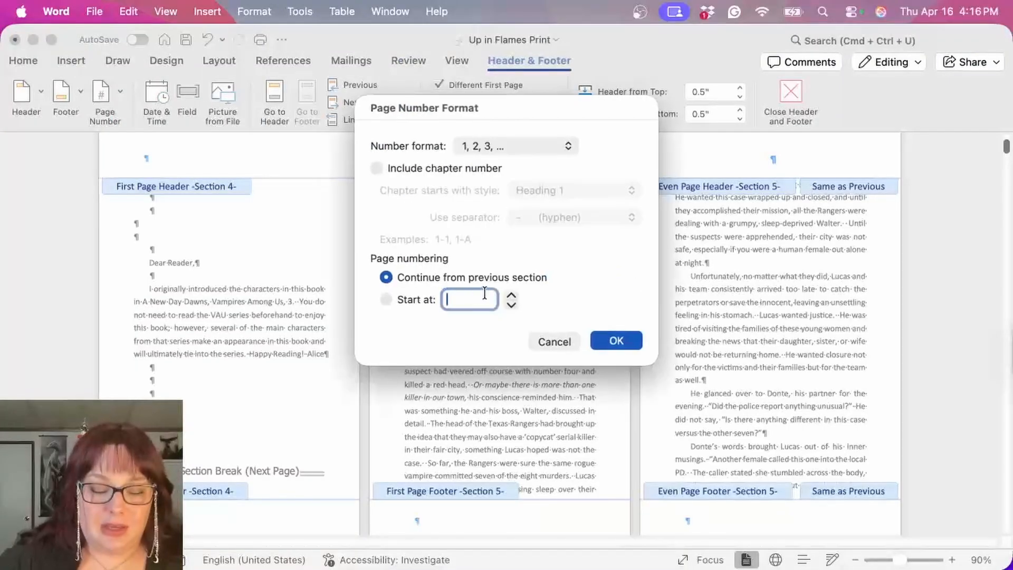
text(1)
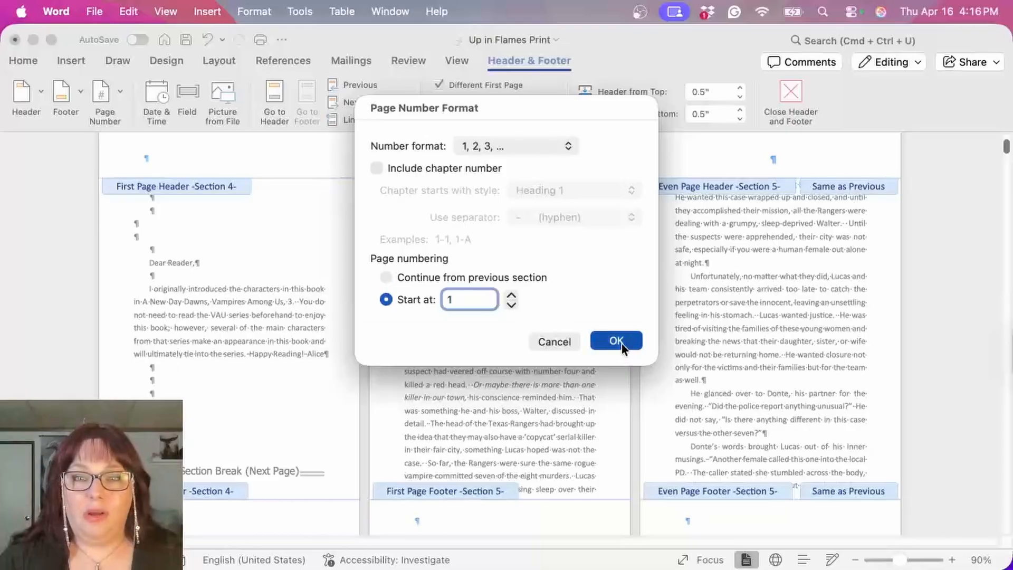
click(621, 343)
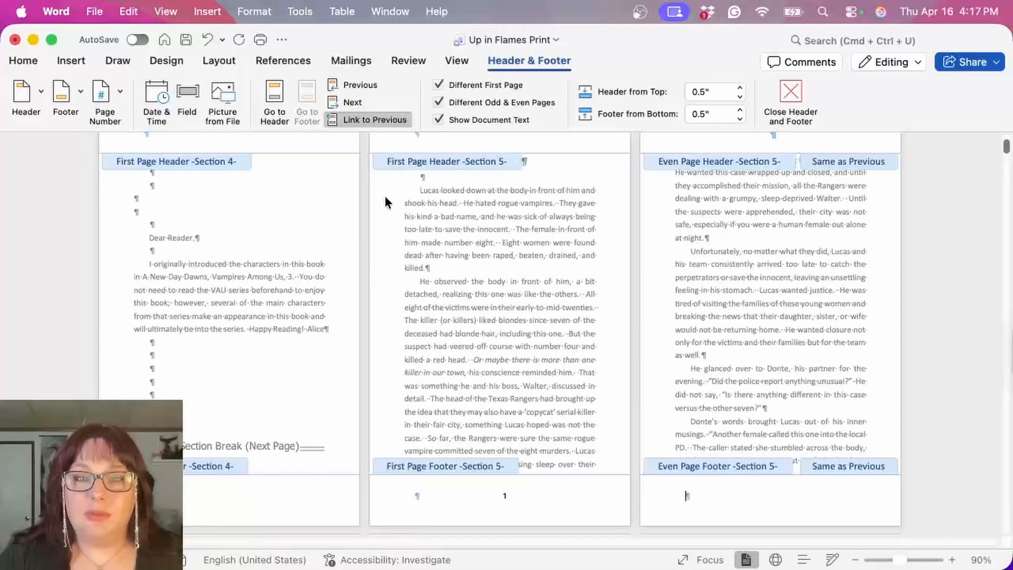
Step: Insert centered page numbers from the even page footer of Section 5
click(102, 94)
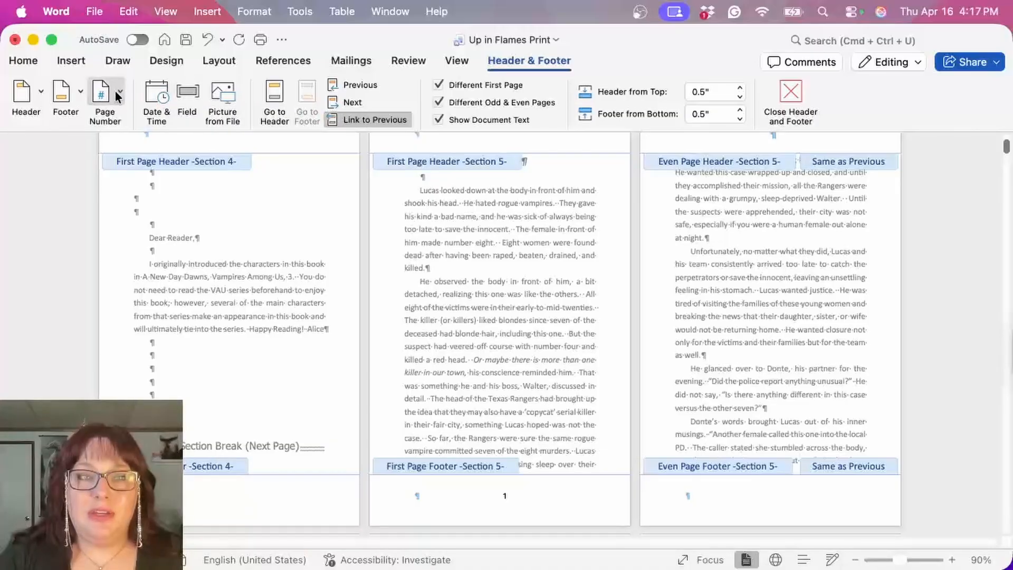
click(153, 119)
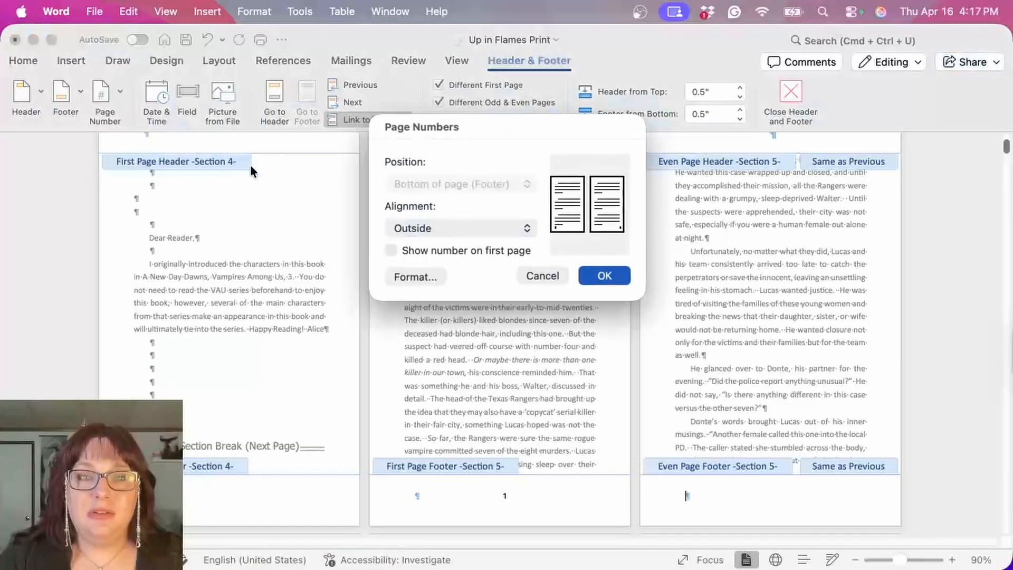
click(461, 231)
click(429, 174)
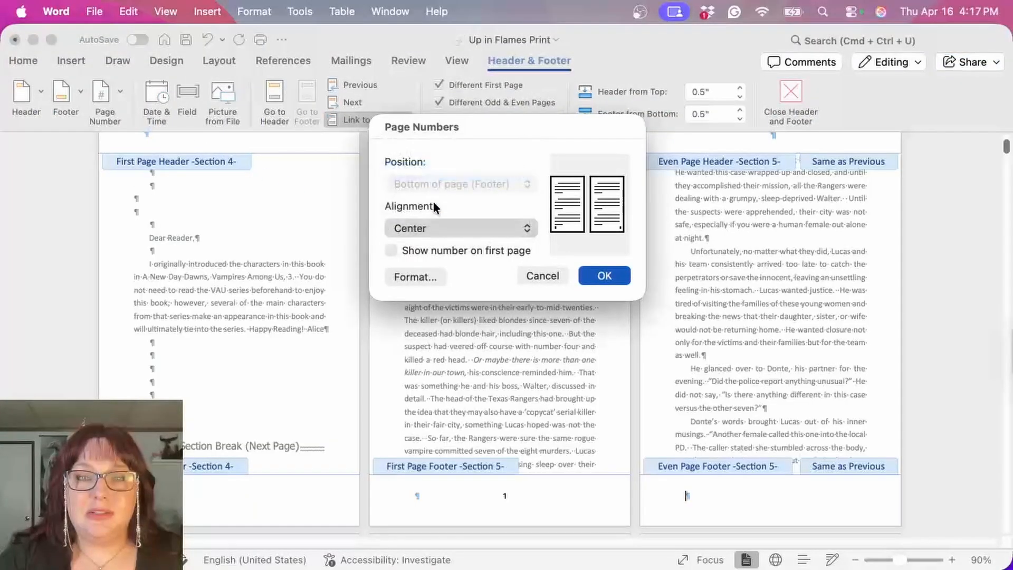
click(603, 277)
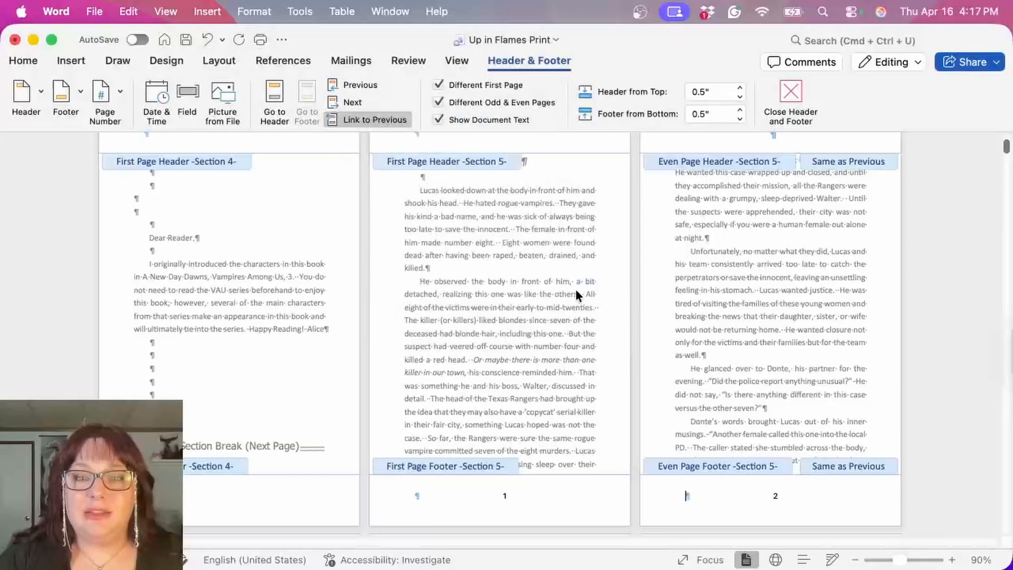
scroll(638, 362, down, 12)
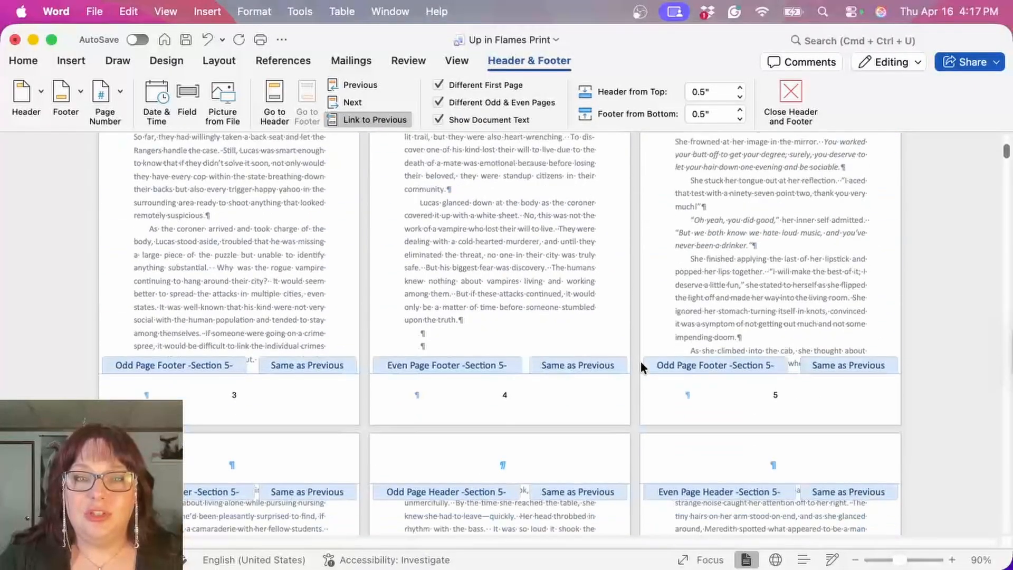
Step: Enter the author's full name in the even page header of Section 5
scroll(640, 361, up, 15)
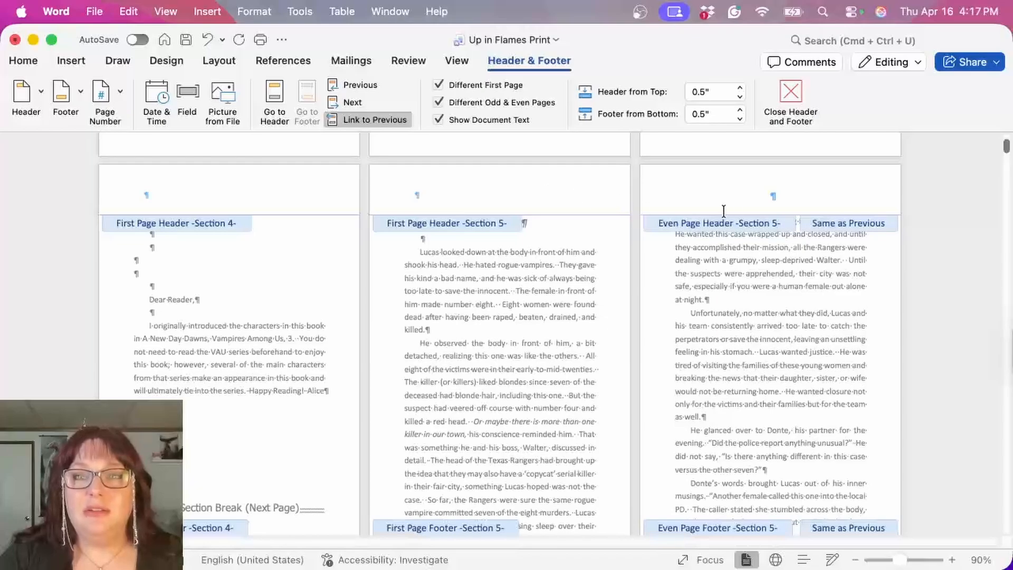
click(773, 196)
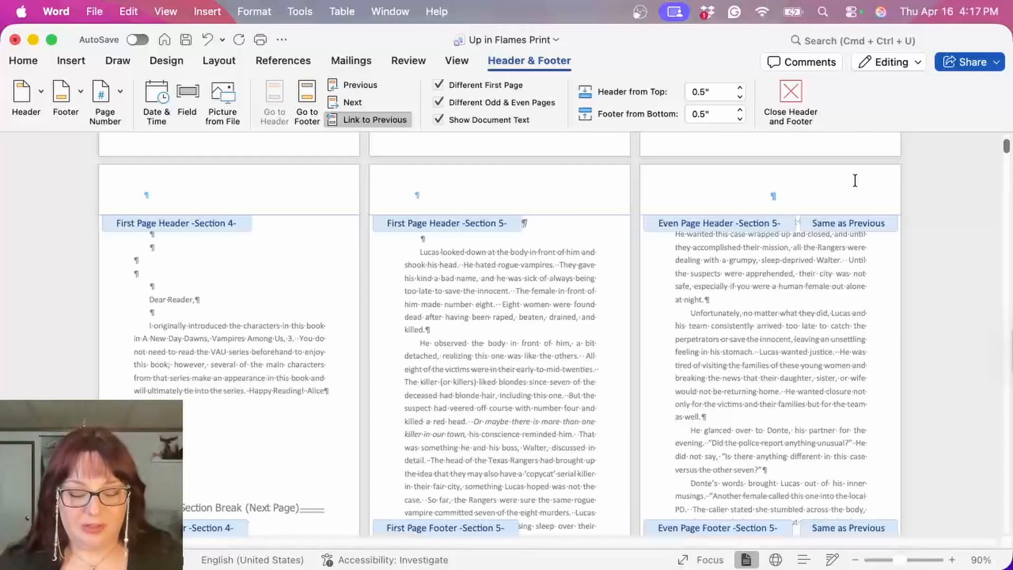
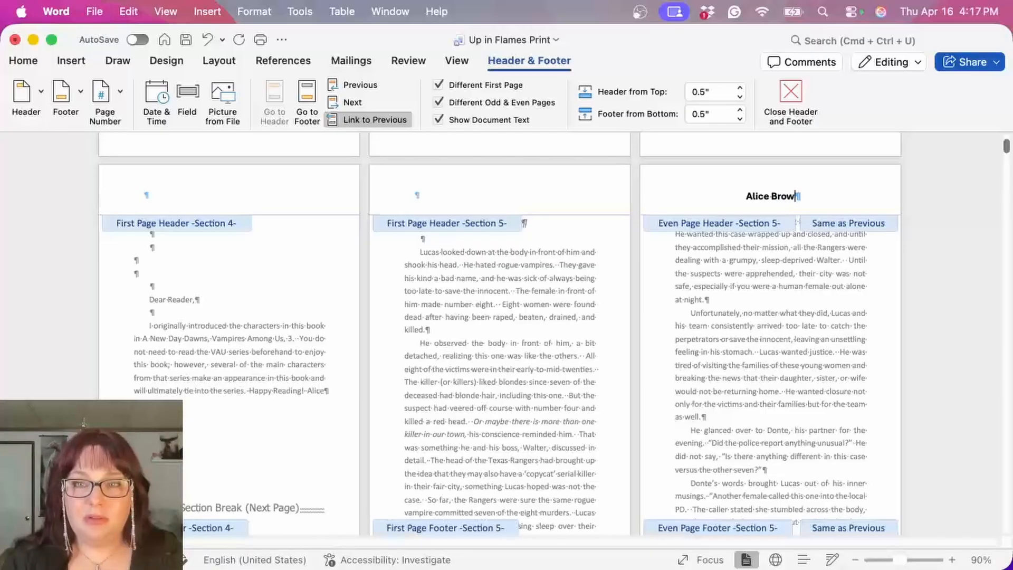
Step: Enter the book title "Up In Flames" in bold italics in the odd page header of Section 5
scroll(680, 193, down, 1)
scroll(679, 191, up, 2)
click(532, 197)
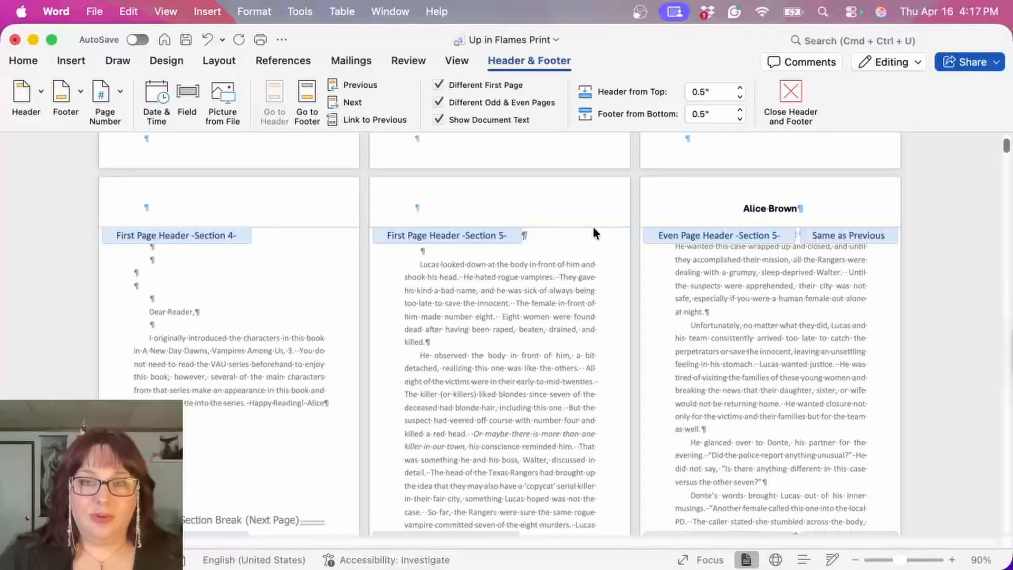
scroll(644, 274, down, 10)
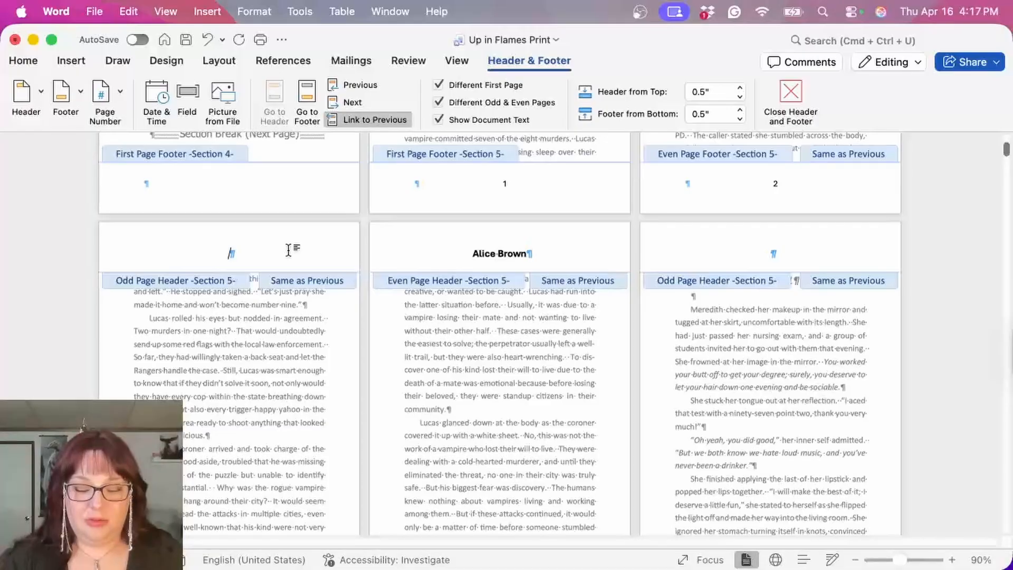
text(Up In )
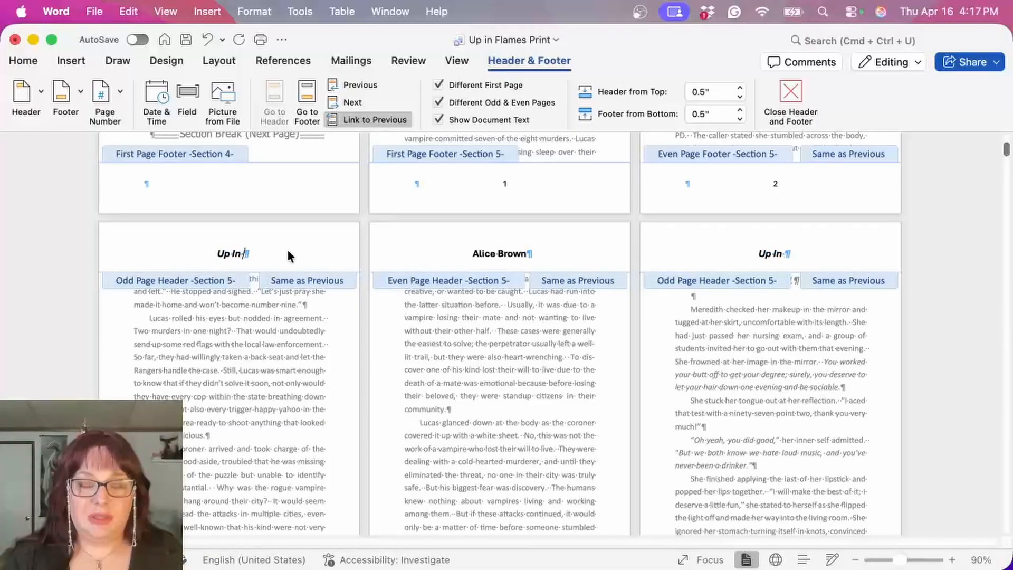
text(Flames)
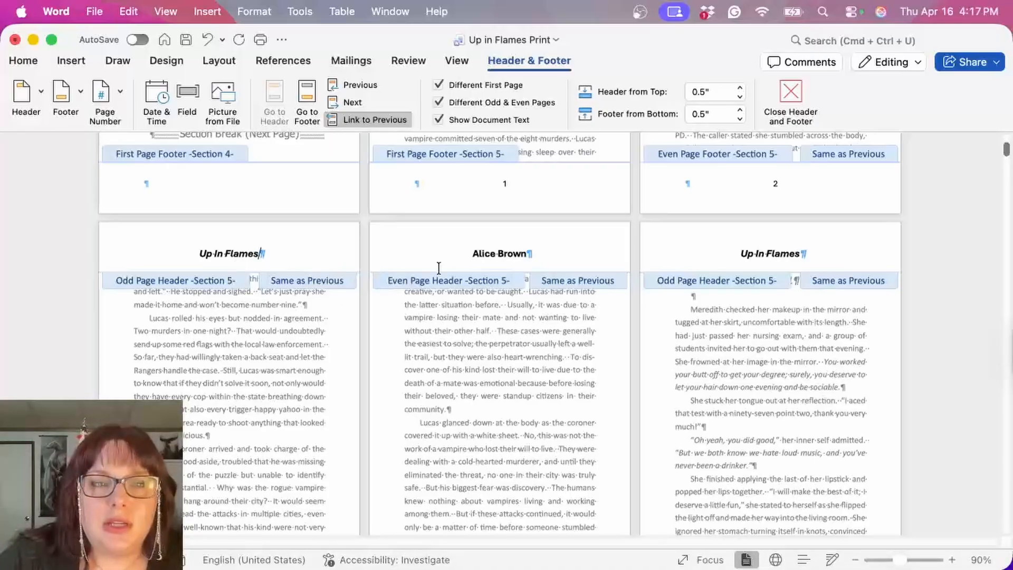
Step: Italicize the author's name in the even page header of Section 5
triple_click(474, 254)
click(23, 60)
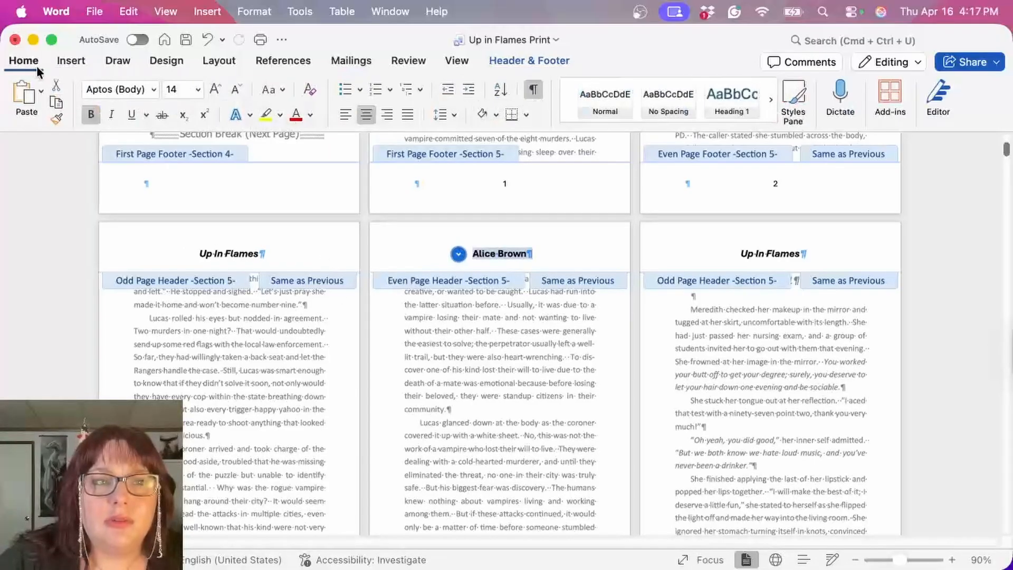
click(111, 114)
Step: Format the page number in the first page footer of Section 5 as 14 pt bold italic
scroll(419, 310, up, 4)
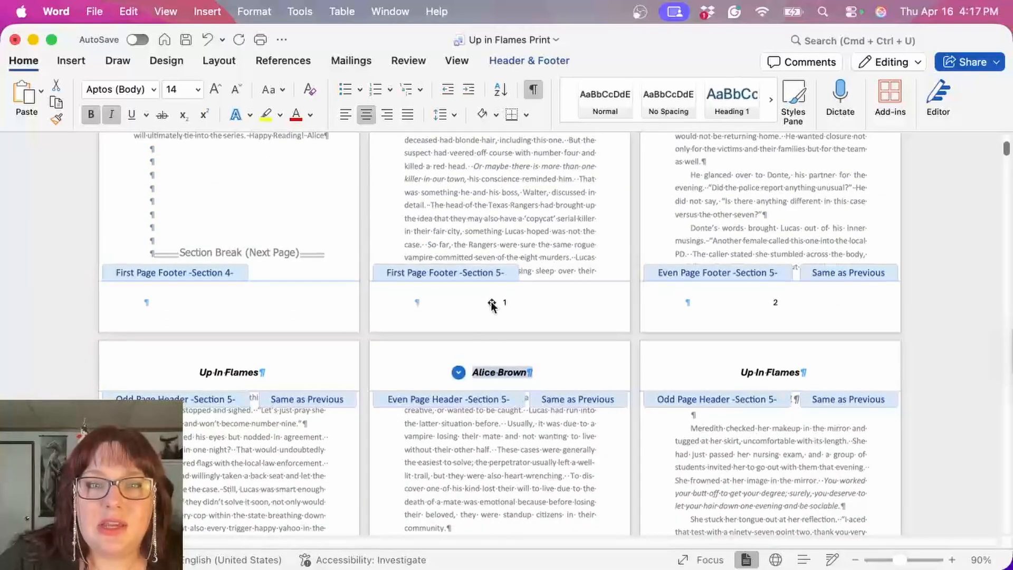
click(504, 302)
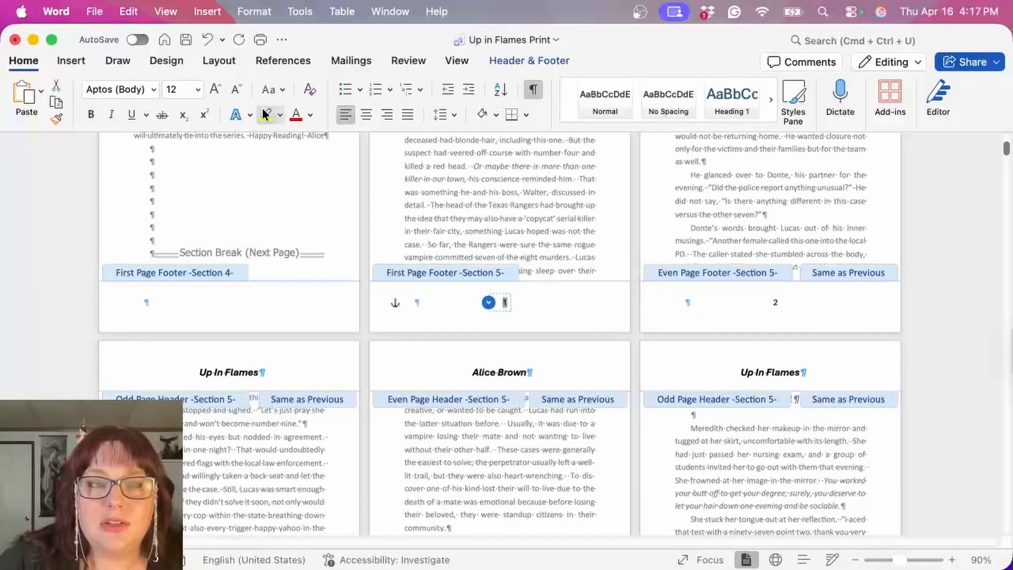
click(154, 90)
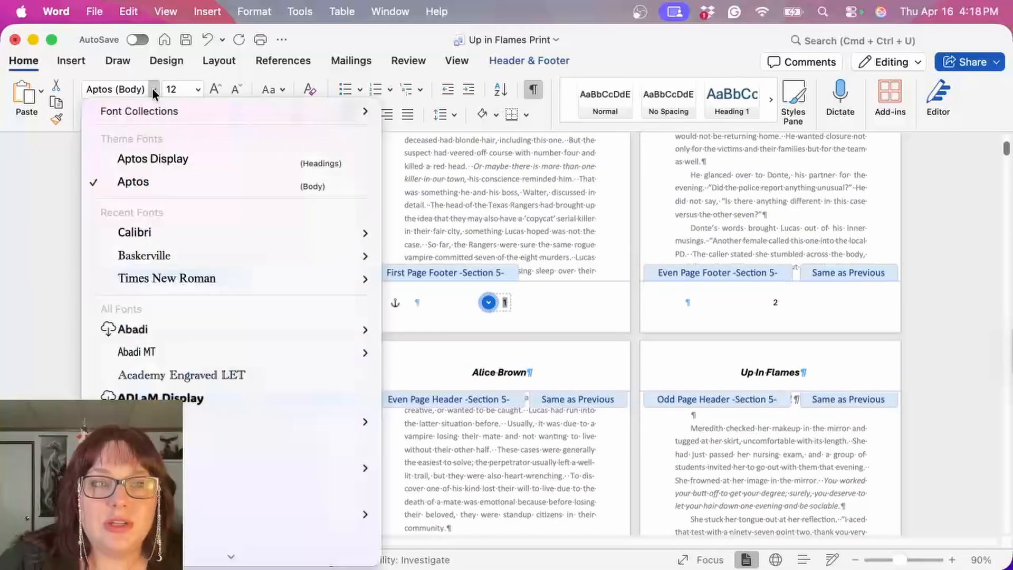
click(168, 236)
click(186, 305)
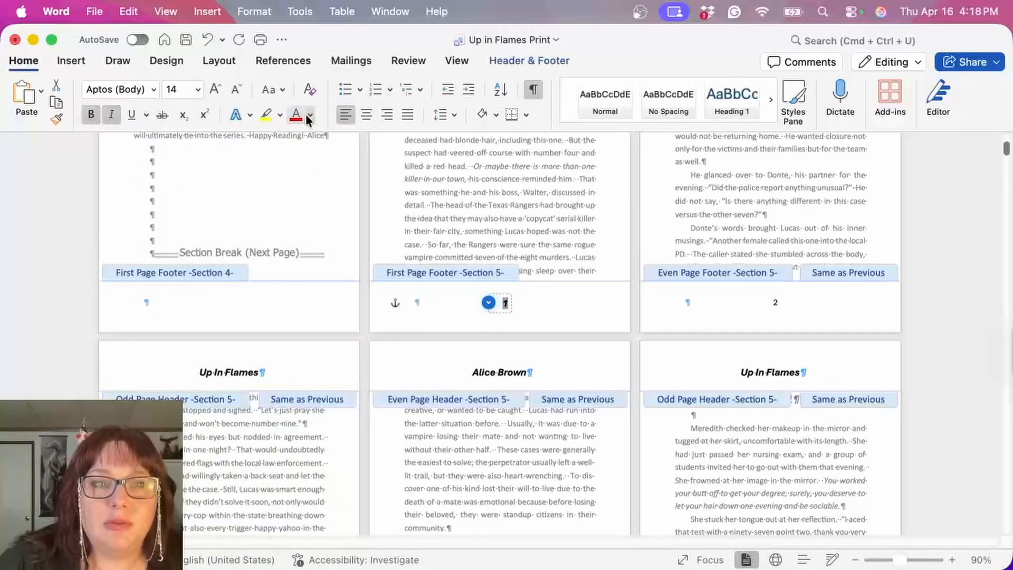
Step: Format the page number in the even page footer of Section 5 as 14 pt bold italic
double_click(774, 302)
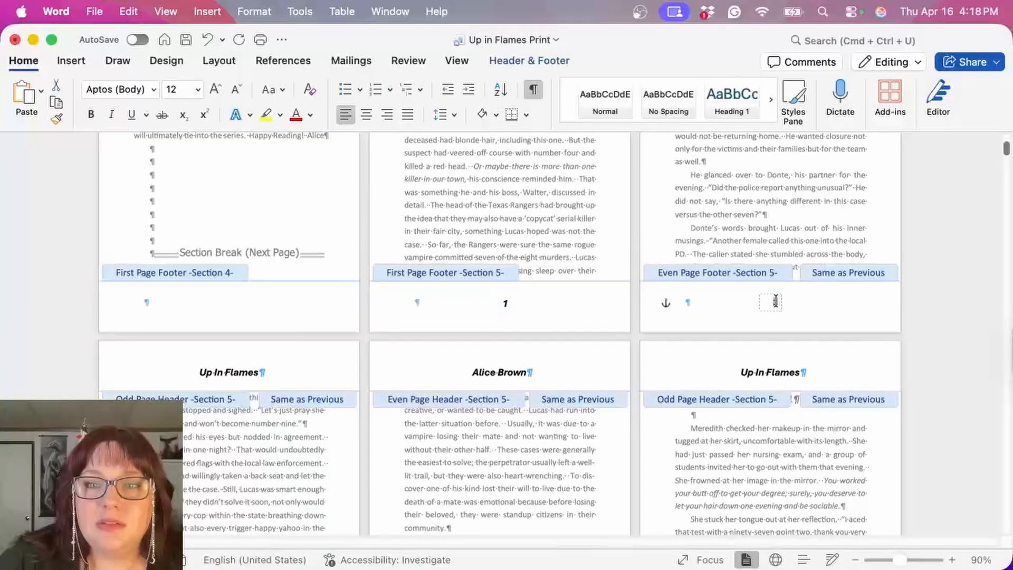
click(197, 89)
click(186, 305)
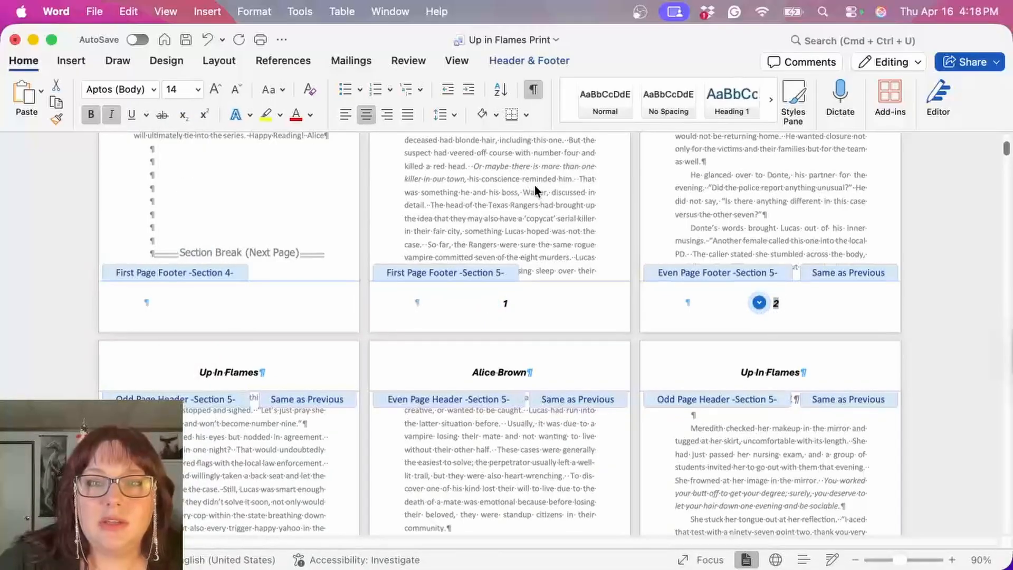
Step: Set the page number in the odd page footer of Section 5 to 14 pt
double_click(534, 184)
scroll(236, 470, down, 10)
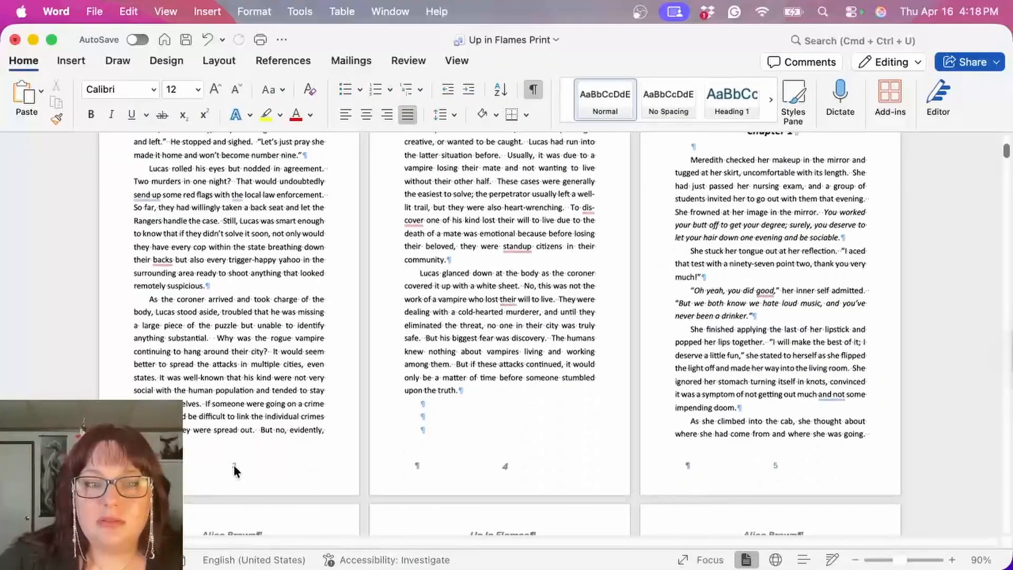
double_click(233, 467)
click(23, 61)
click(198, 90)
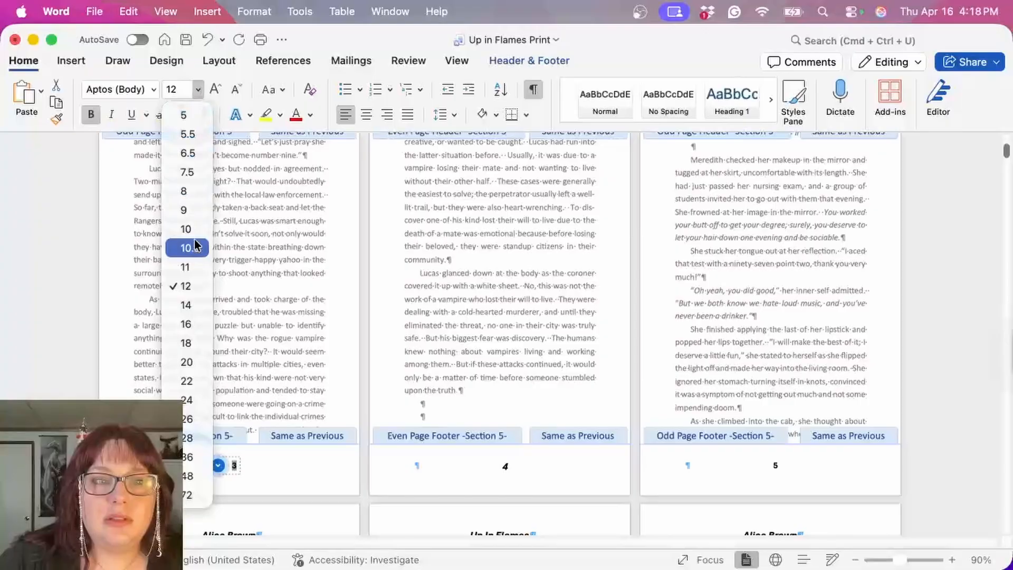
click(197, 305)
Step: Delete the page number from the first page footer of Section 5
scroll(411, 317, up, 6)
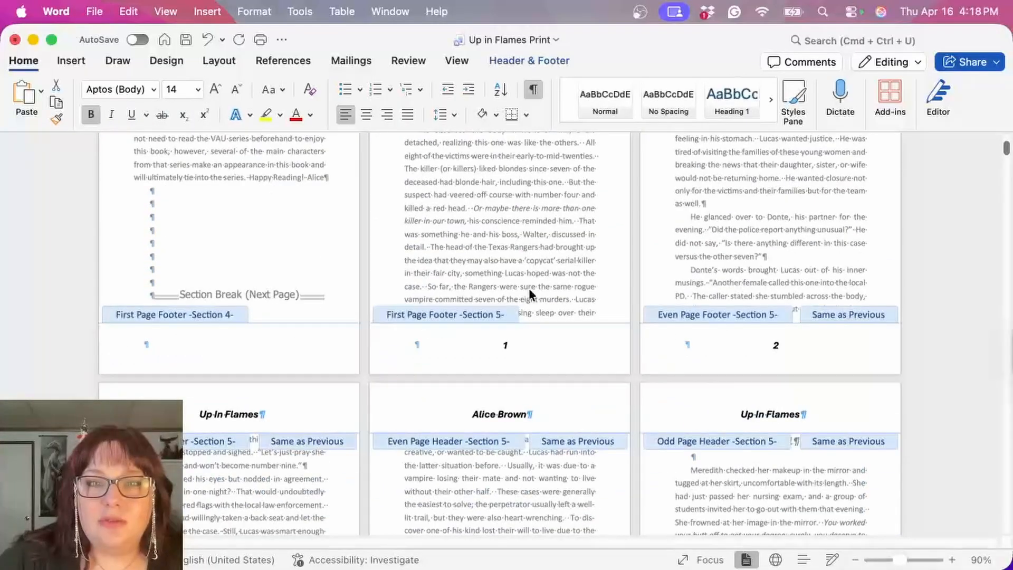
scroll(504, 299, up, 4)
scroll(524, 347, down, 4)
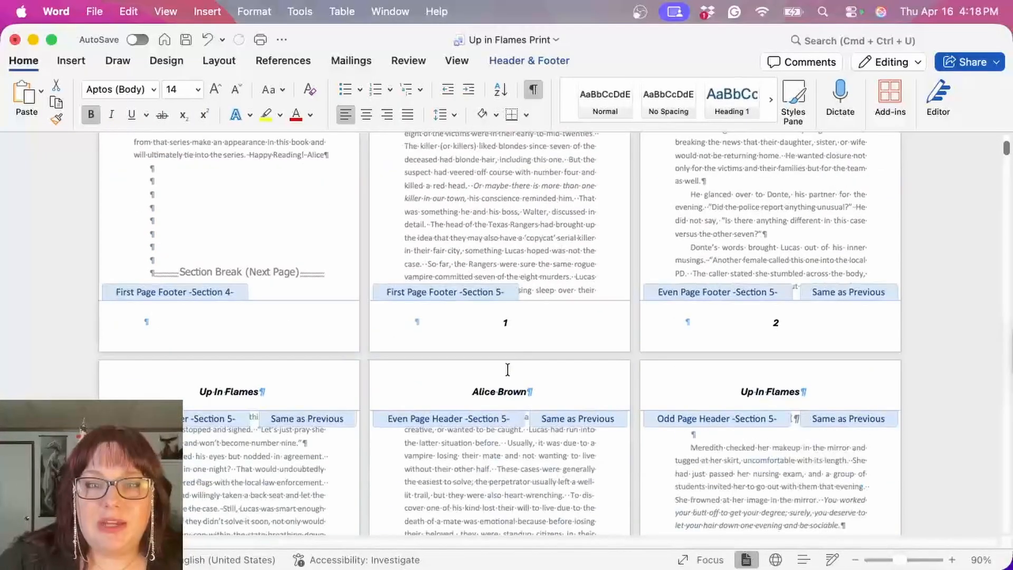
double_click(505, 323)
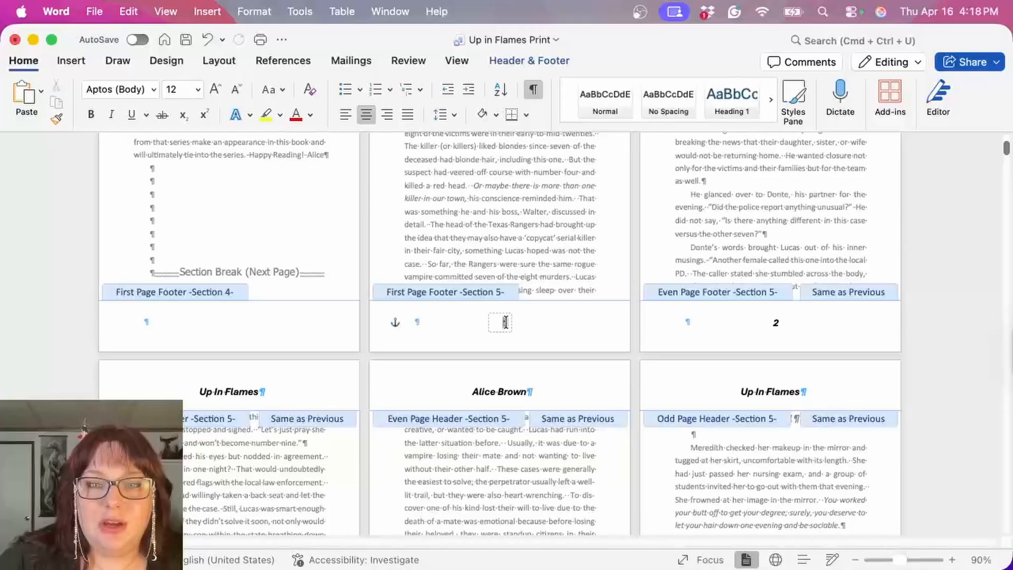
scroll(588, 319, down, 8)
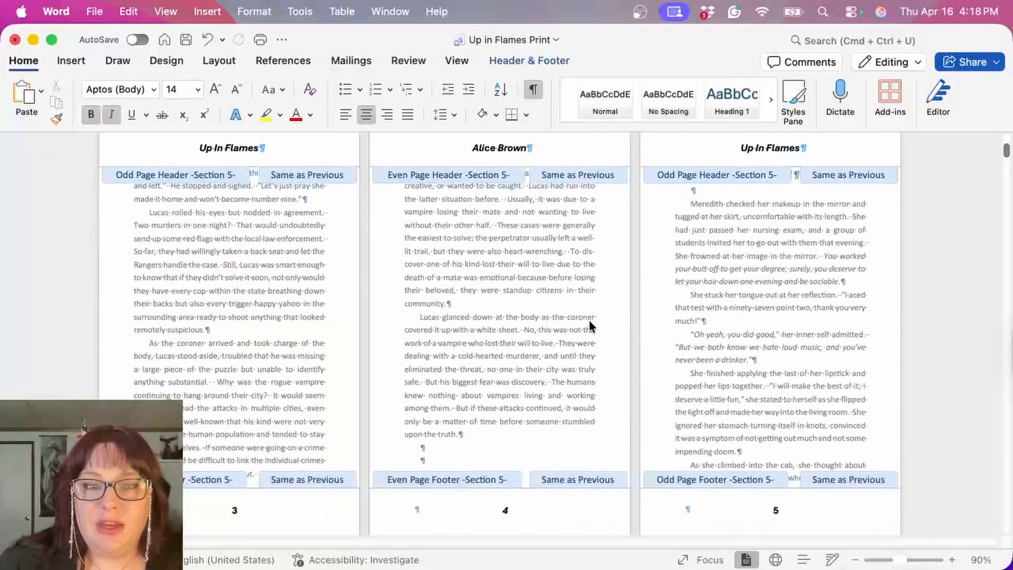
scroll(446, 149, up, 8)
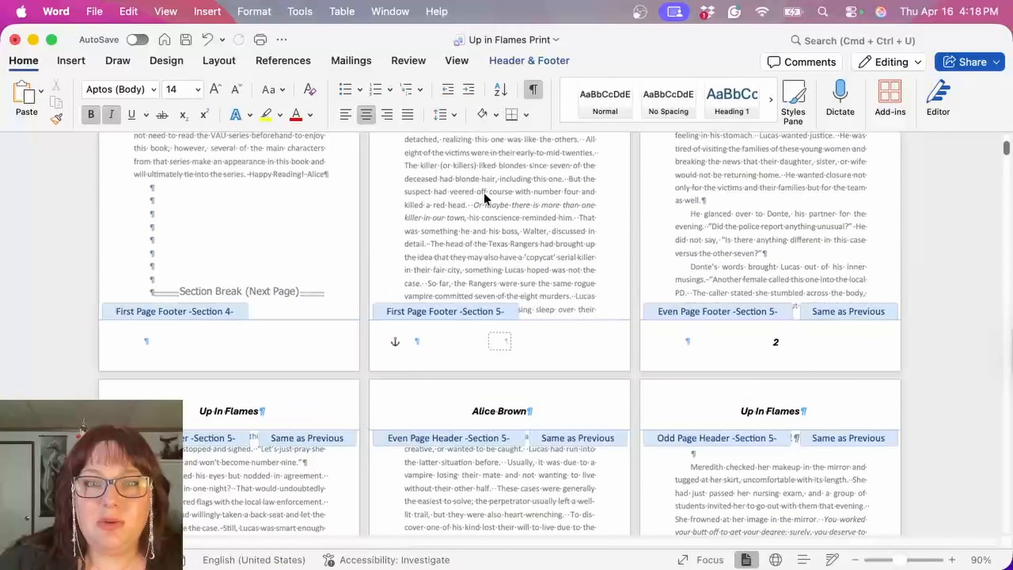
Step: Italicize the page number in the odd page footer of Section 5 and return to the body text
scroll(750, 371, down, 8)
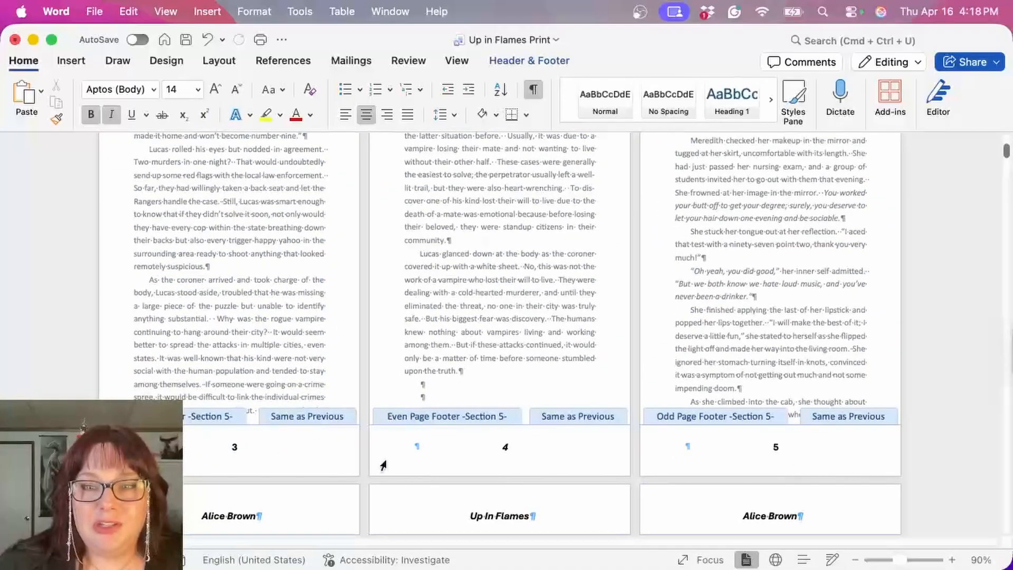
double_click(234, 447)
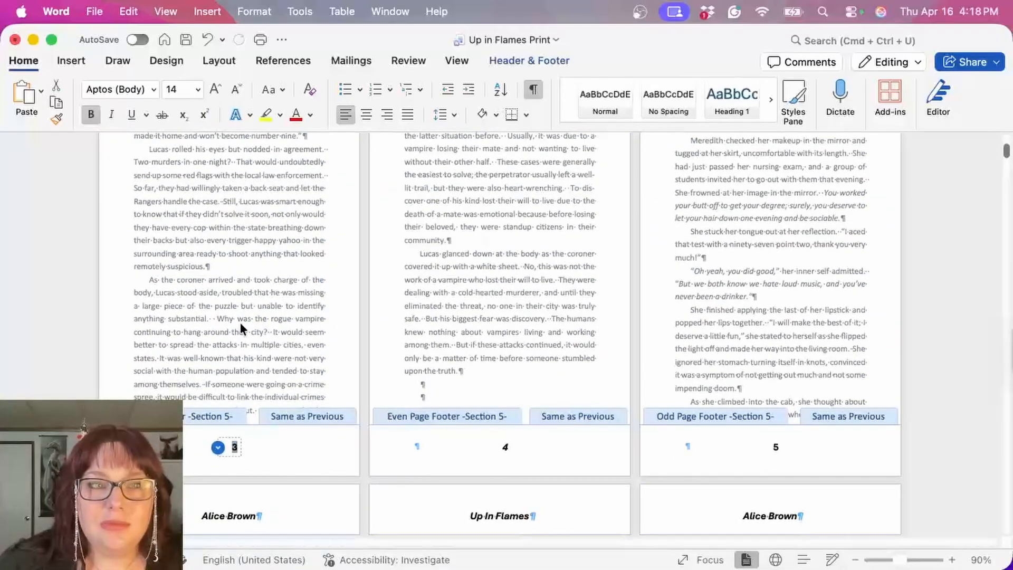
double_click(299, 229)
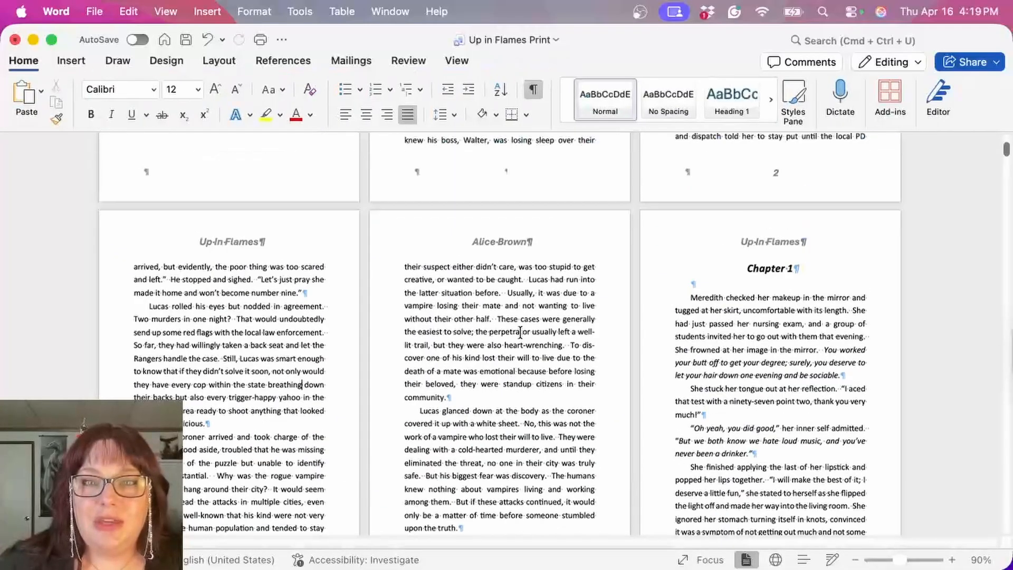
Step: Insert a Next Page section break at the end of the Prologue and remove the extra blank line above the Chapter 1 heading
scroll(498, 158, up, 10)
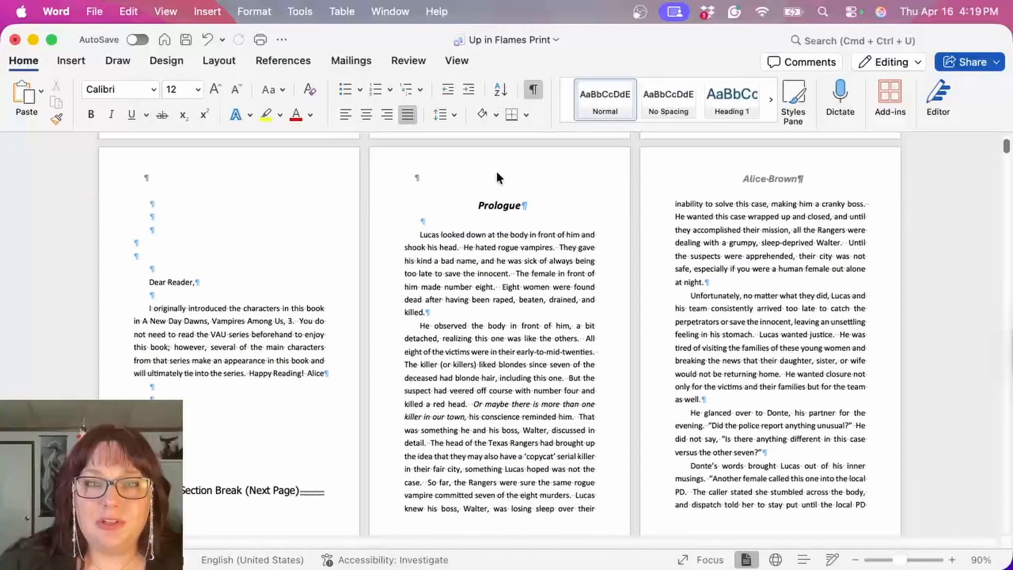
scroll(563, 285, down, 2)
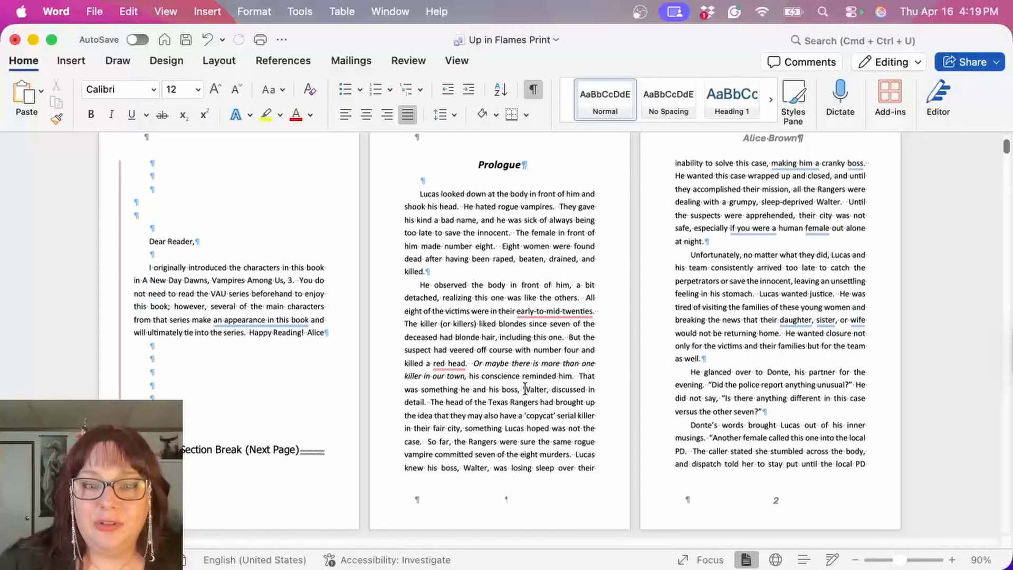
scroll(733, 416, down, 15)
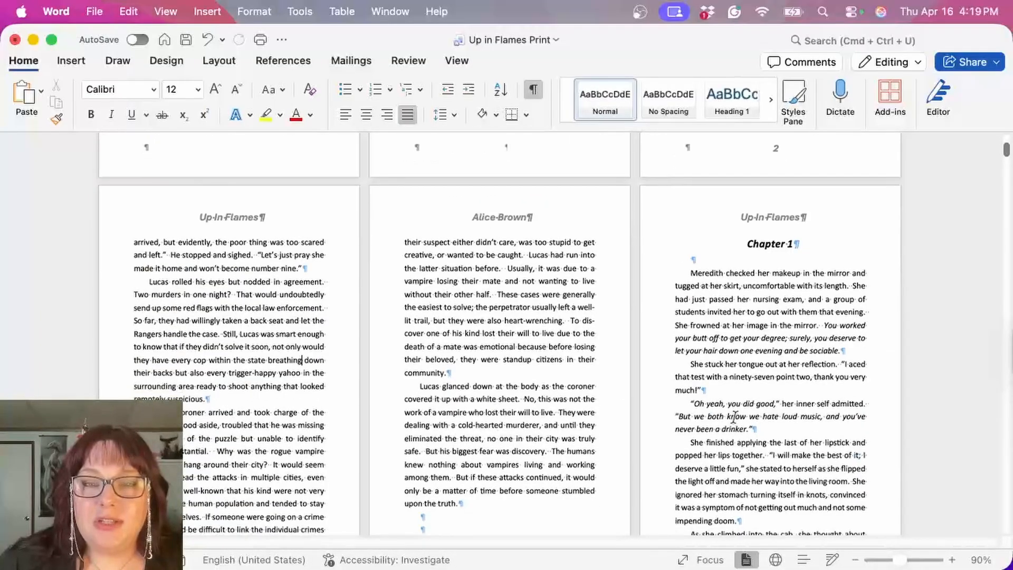
scroll(733, 416, down, 5)
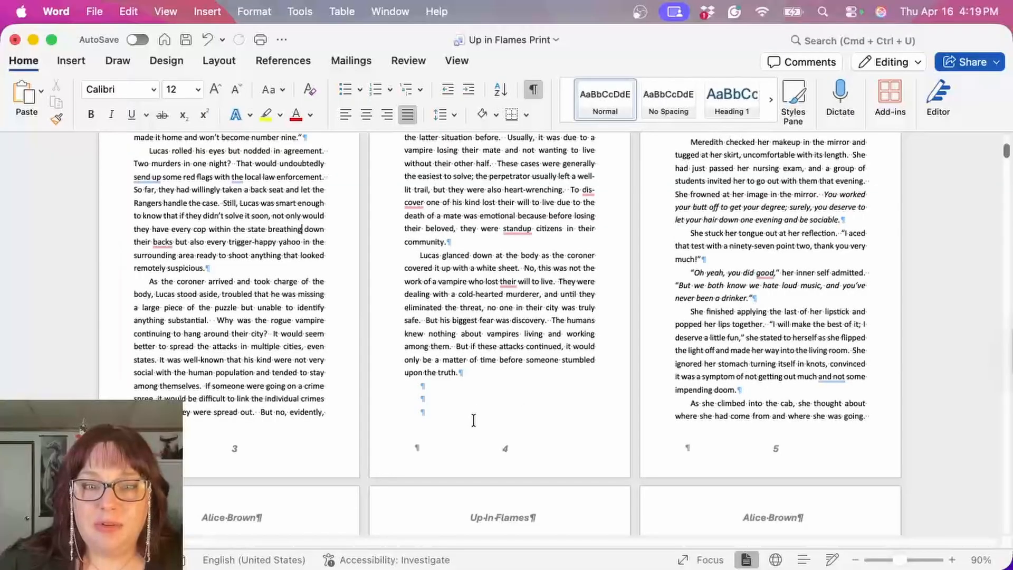
click(472, 417)
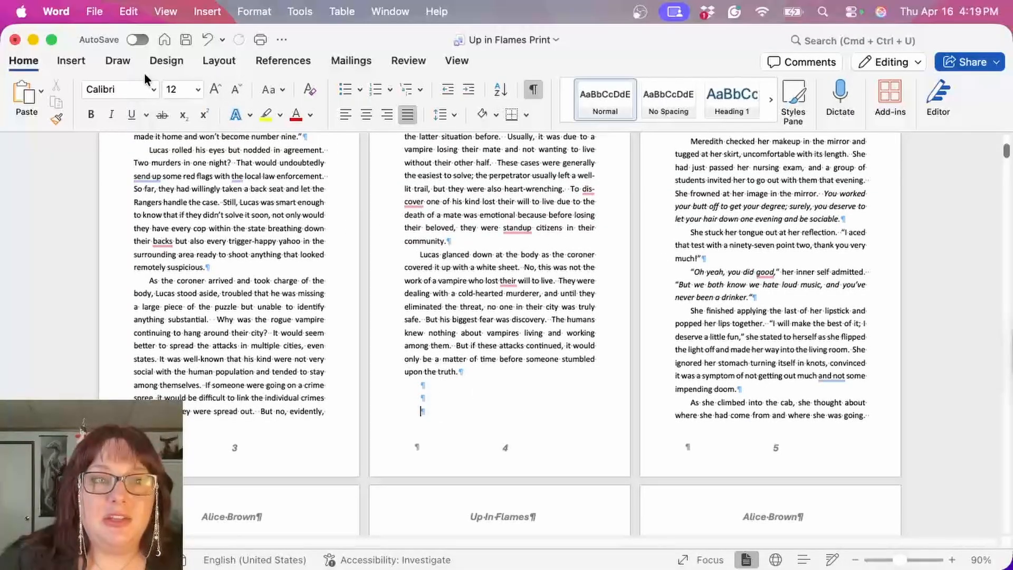
click(218, 60)
click(195, 91)
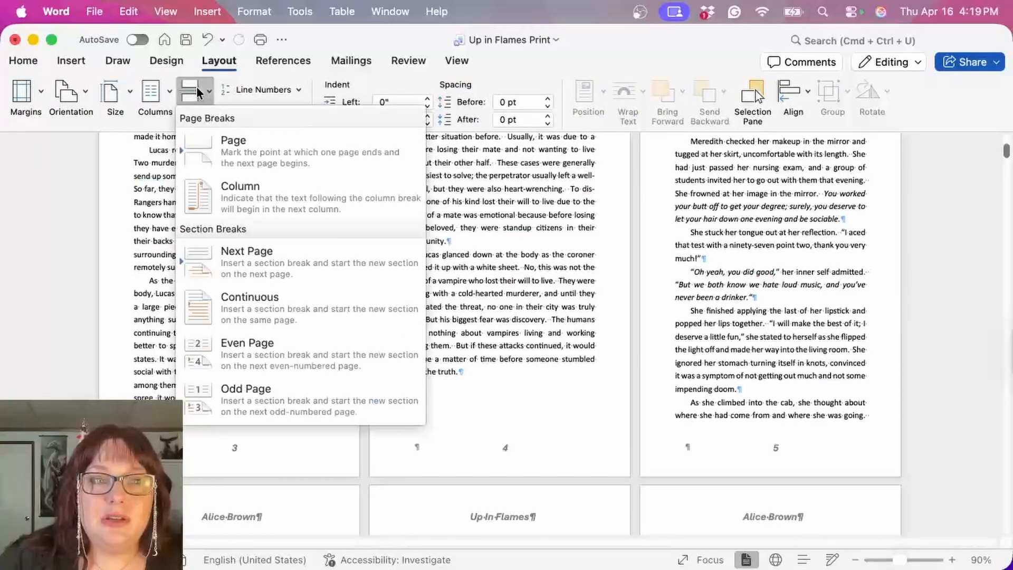
click(272, 263)
scroll(705, 249, up, 3)
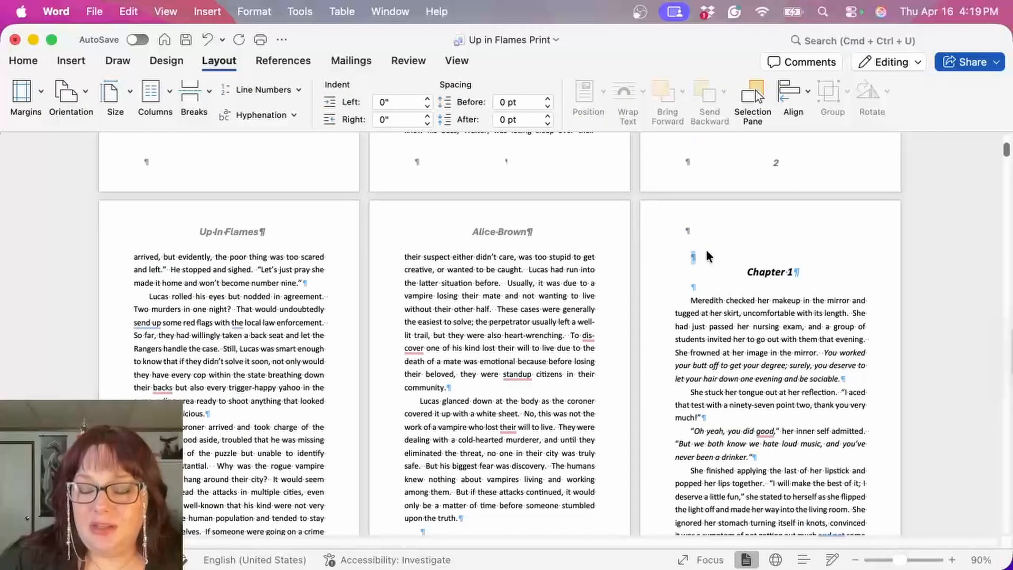
scroll(706, 249, down, 2)
scroll(706, 250, down, 2)
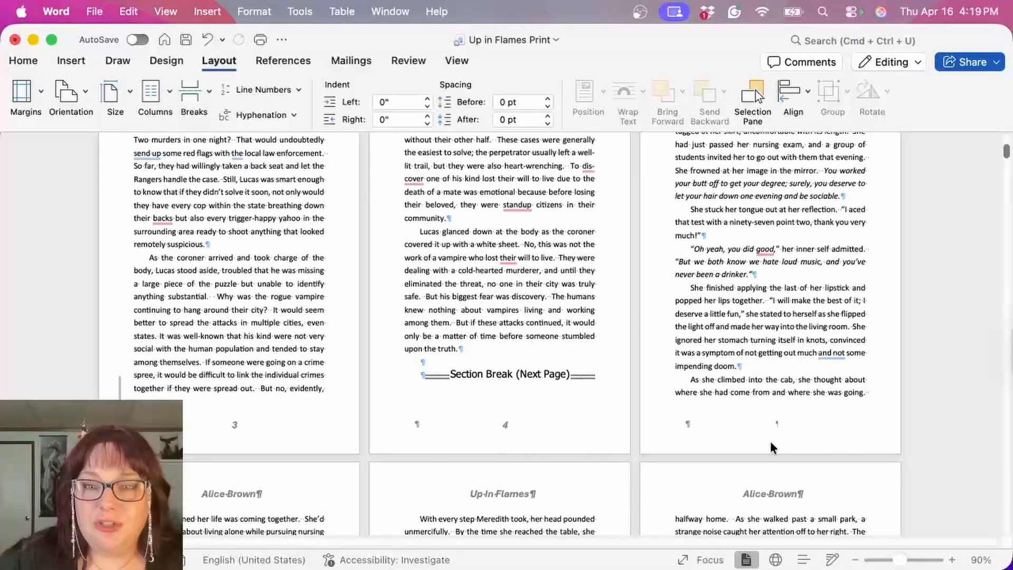
Step: Unlink the first page header and first page footer of Section 6 from the previous section
scroll(785, 442, down, 3)
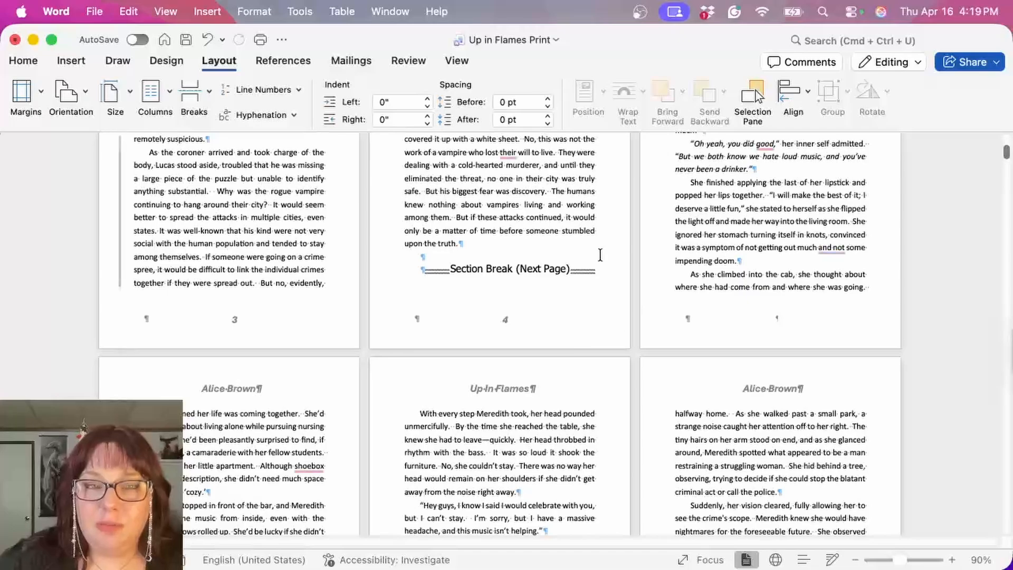
double_click(739, 321)
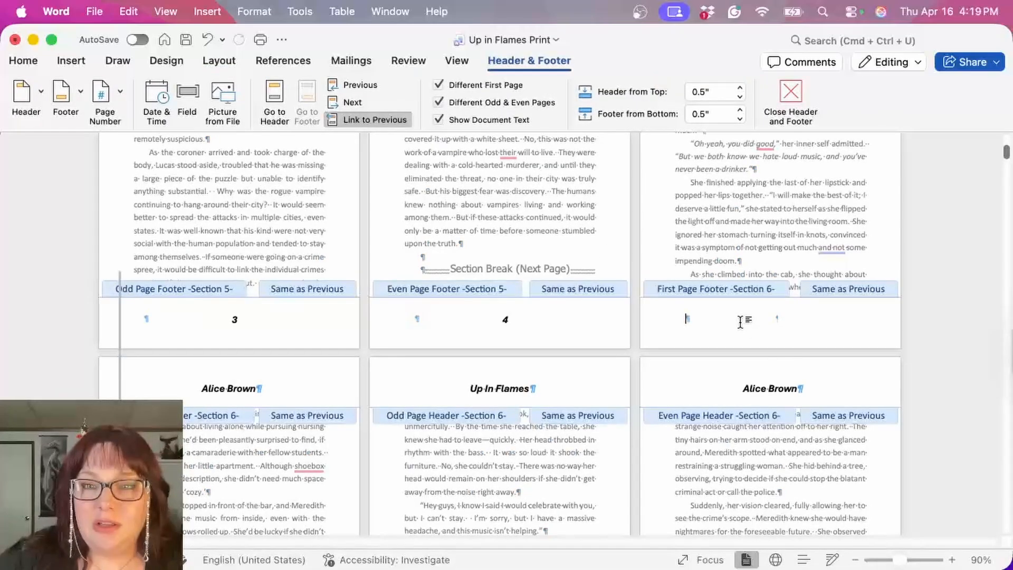
scroll(739, 321, down, 5)
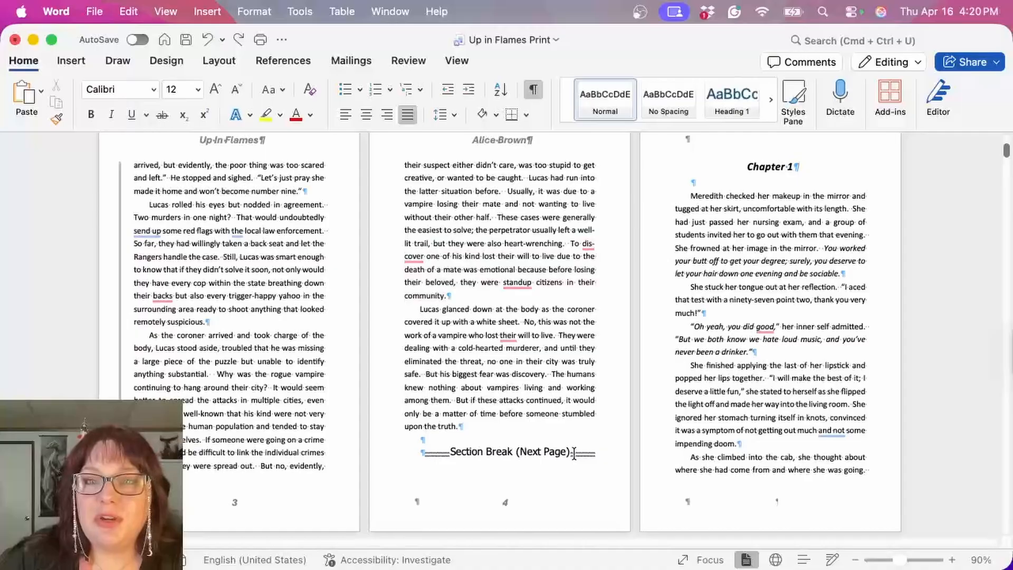
double_click(752, 508)
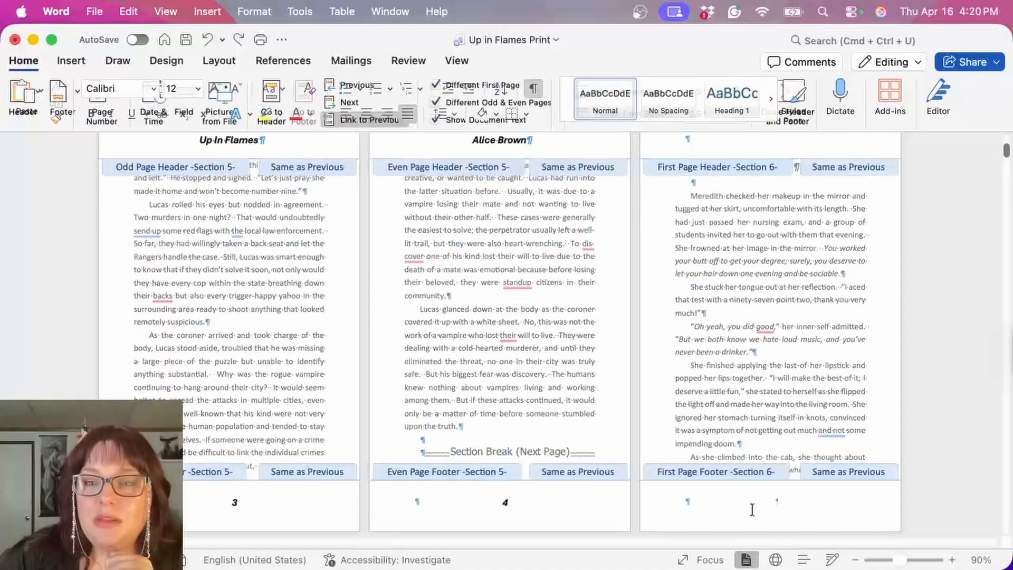
click(747, 138)
click(384, 119)
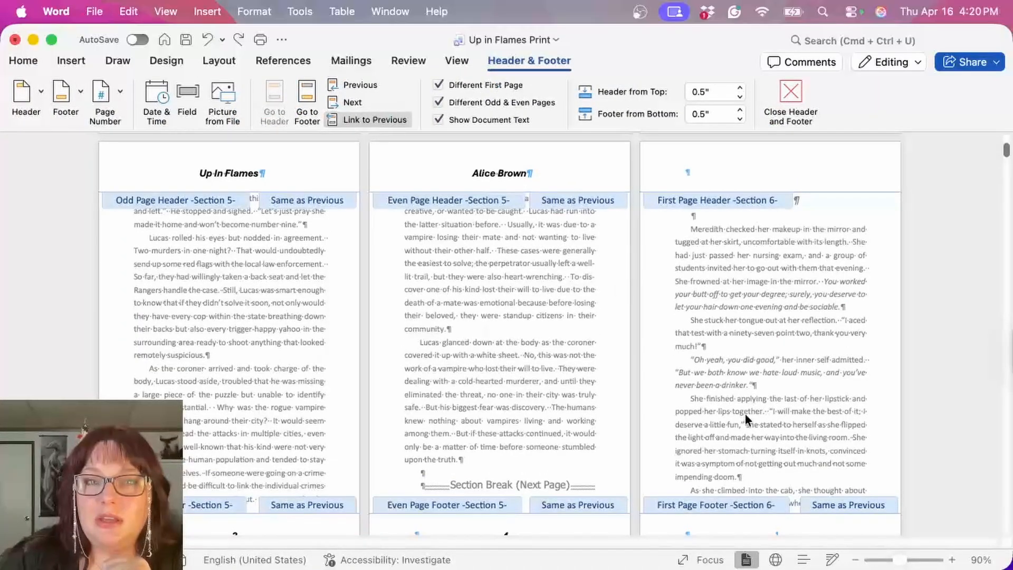
click(734, 492)
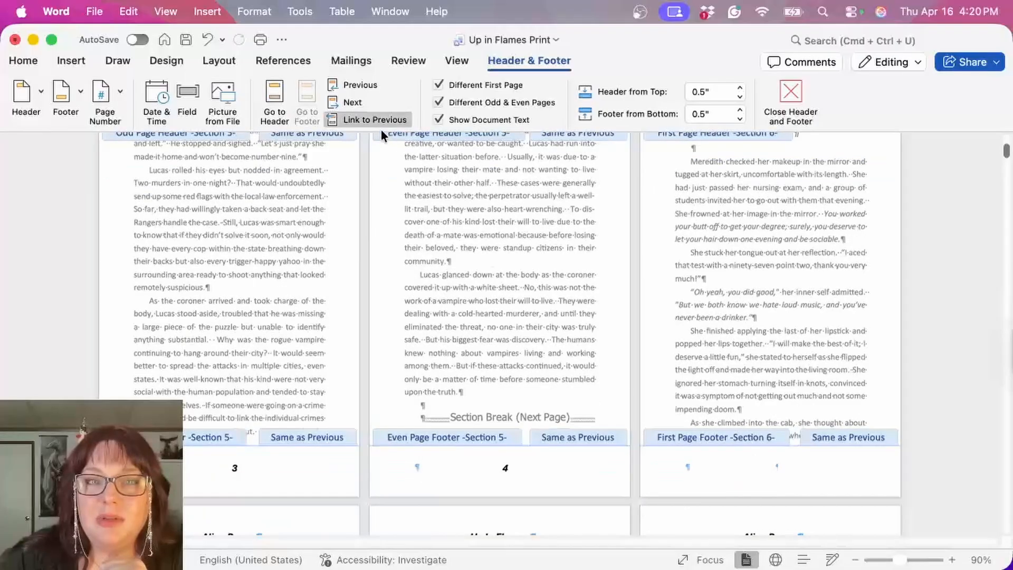
click(377, 120)
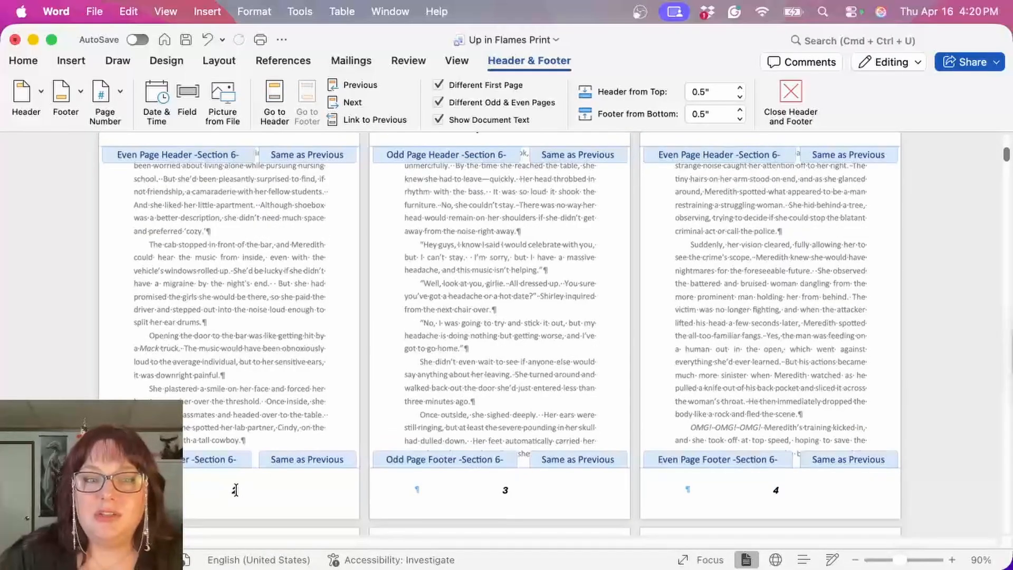
Step: Set the page numbering of Section 6 to start at 5 and return to the body text
click(236, 489)
click(101, 93)
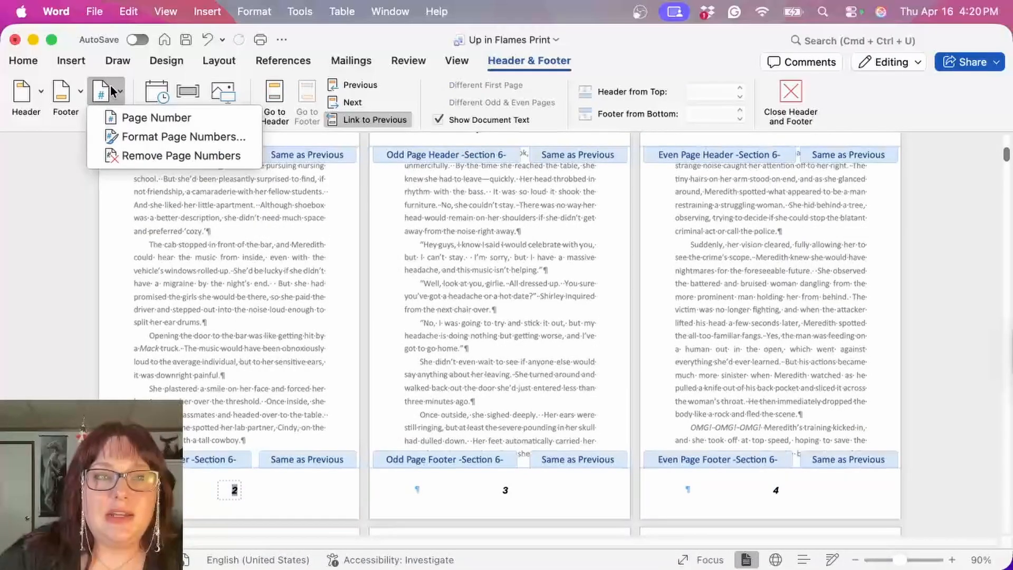
click(151, 137)
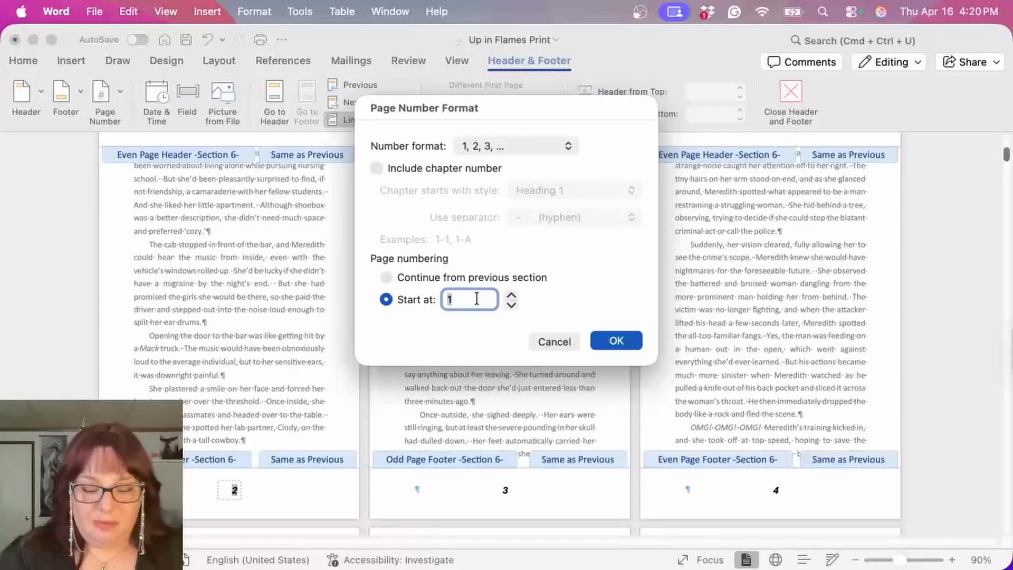
text(5)
click(603, 343)
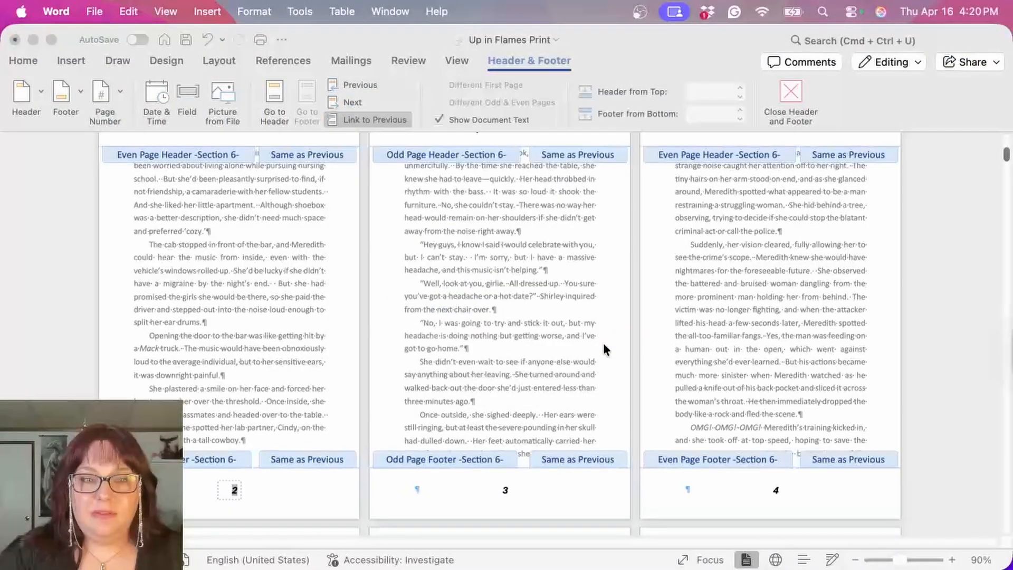
scroll(603, 342, up, 5)
scroll(603, 343, down, 6)
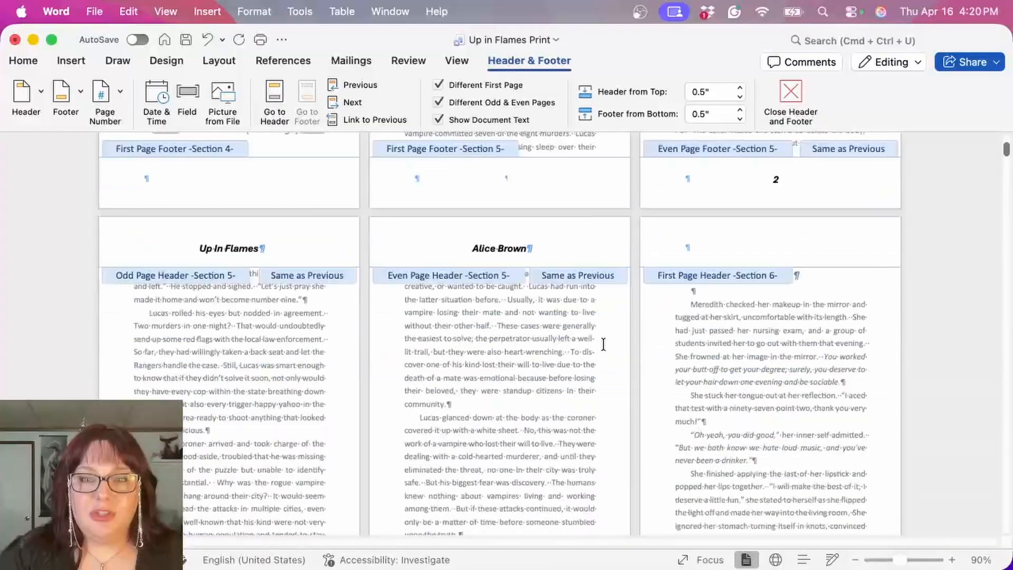
scroll(603, 346, down, 3)
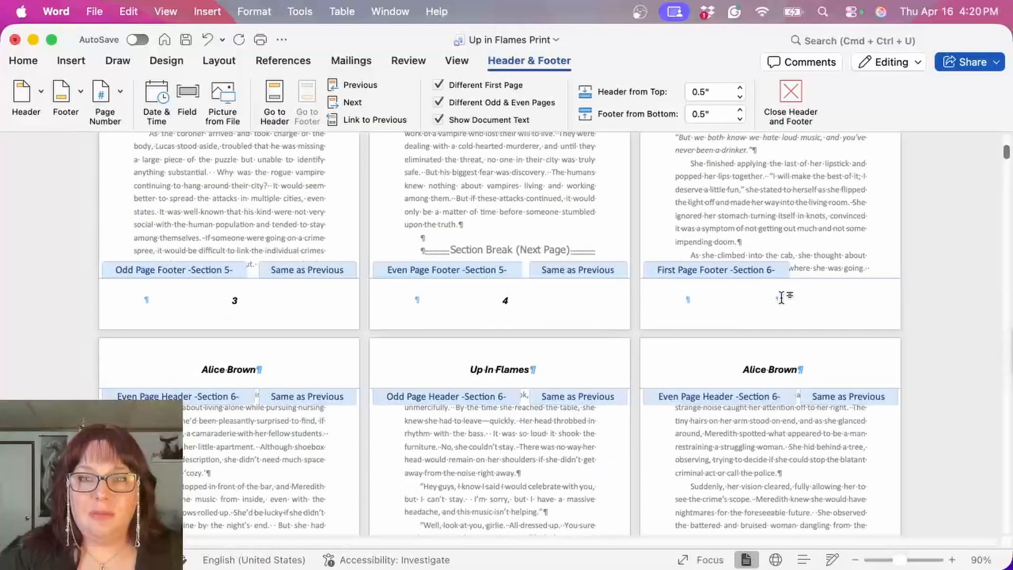
scroll(776, 299, down, 5)
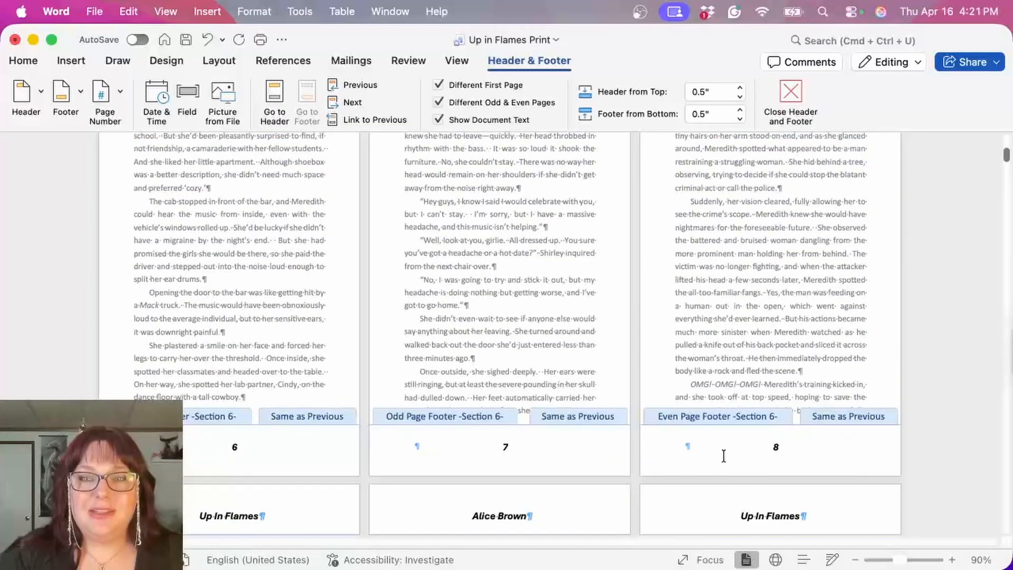
scroll(686, 422, up, 12)
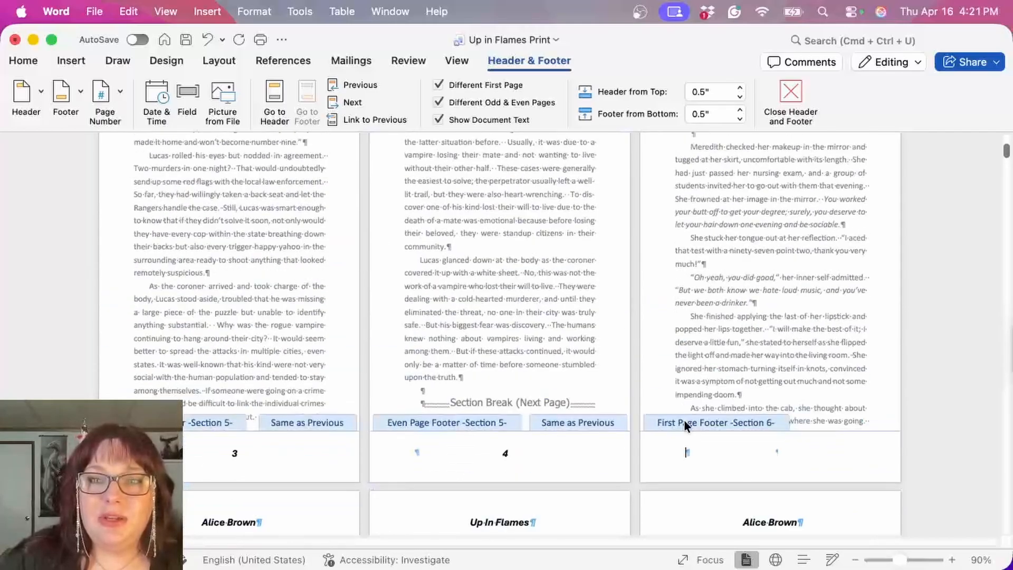
double_click(683, 419)
Step: Insert a Next Page section break at the end of Chapter 1 and remove the extra blank line above the Chapter 2 heading
scroll(484, 397, down, 20)
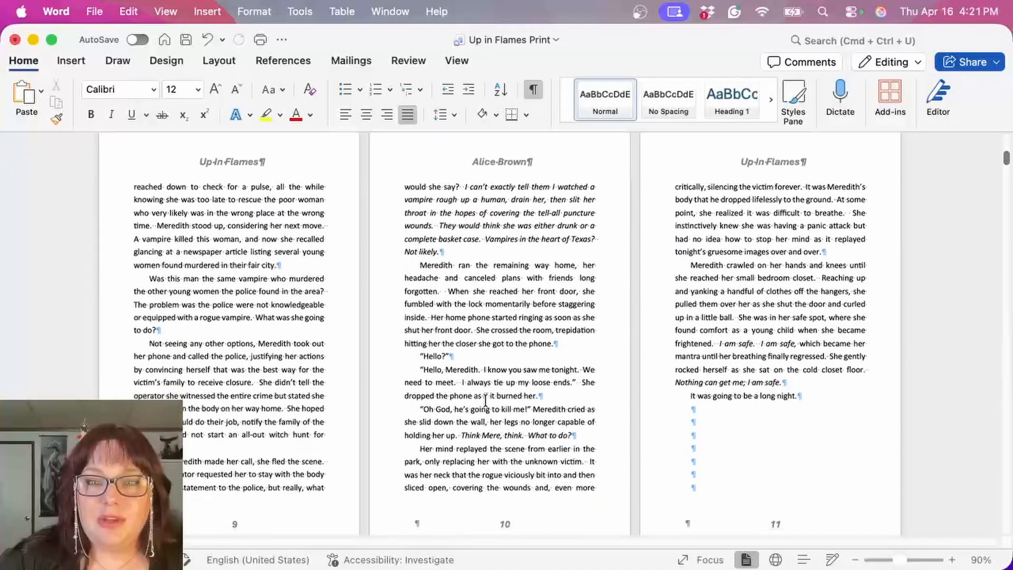
scroll(485, 401, down, 5)
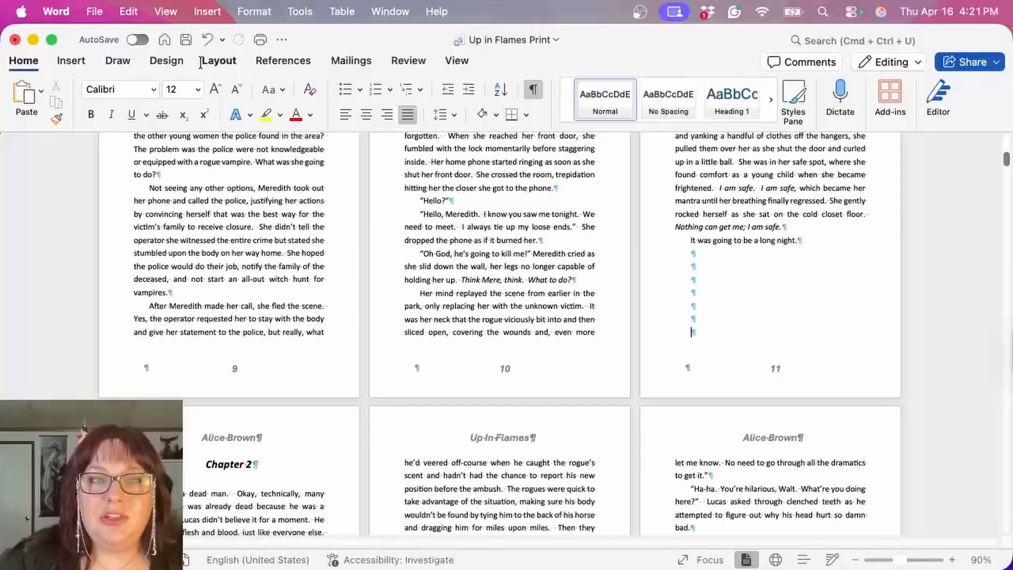
click(218, 60)
click(200, 95)
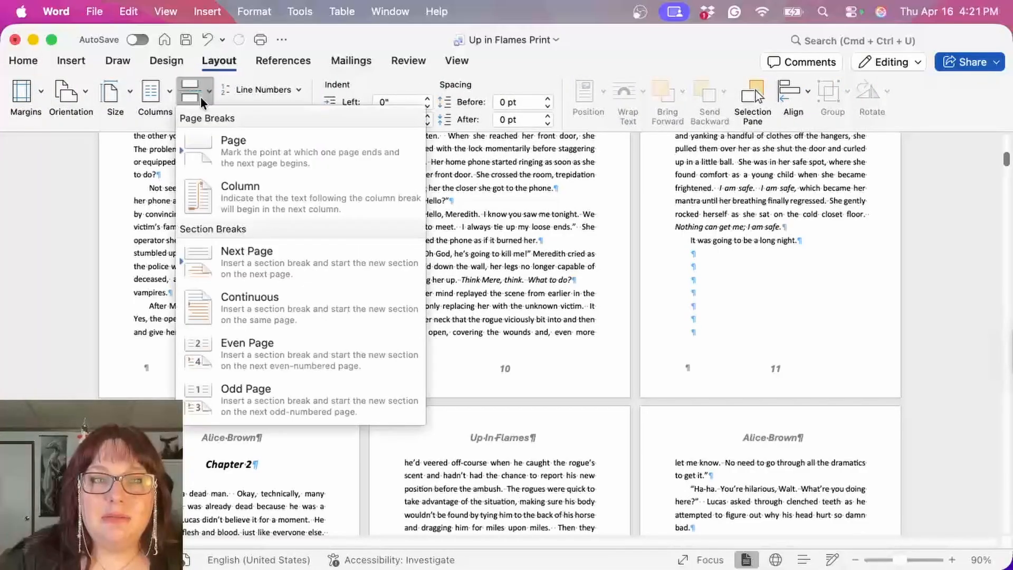
click(283, 256)
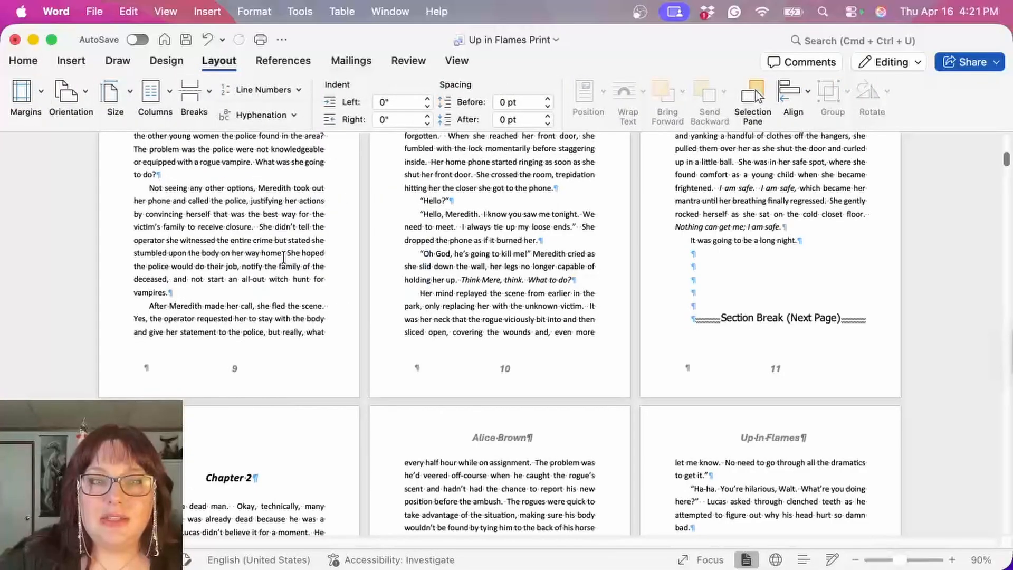
scroll(169, 392, down, 2)
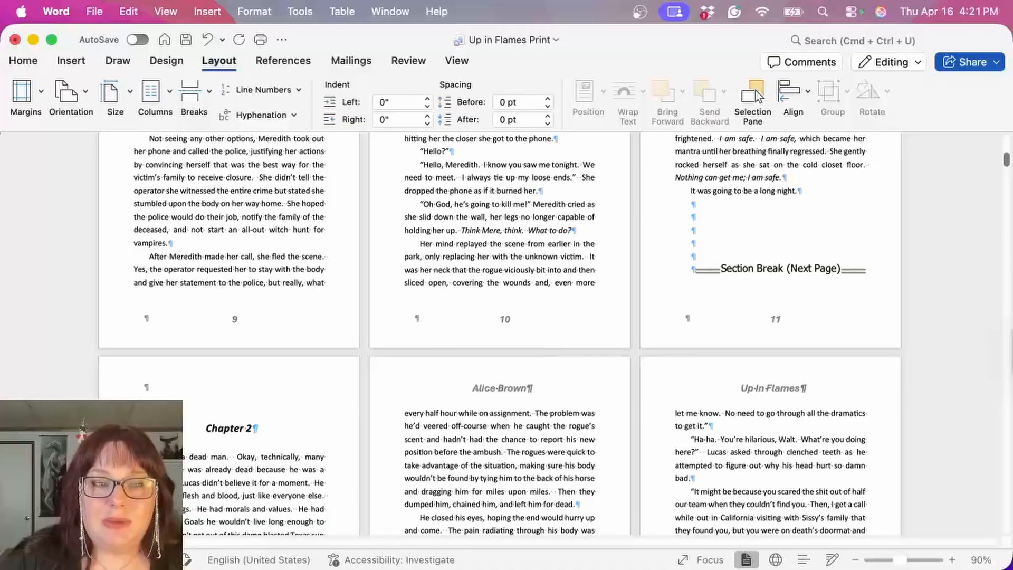
scroll(736, 196, down, 5)
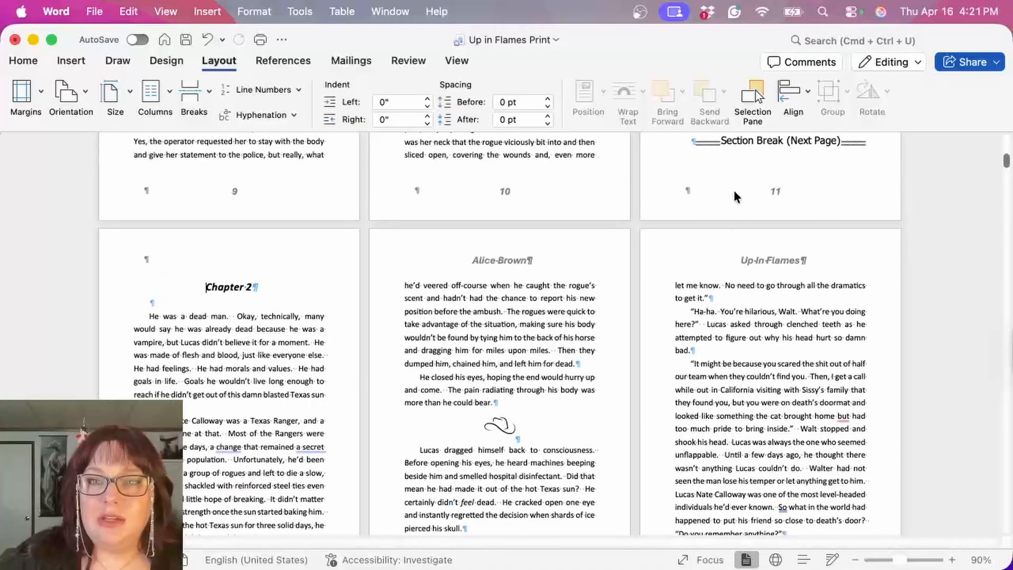
Step: Unlink the first page header and first page footer of Section 7 from the previous section
double_click(267, 245)
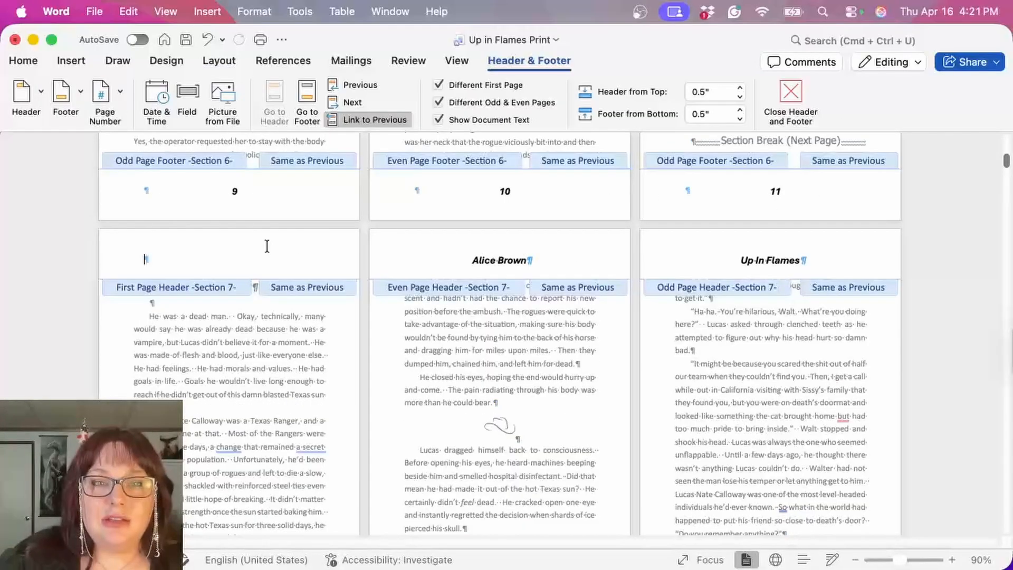
scroll(269, 242, down, 2)
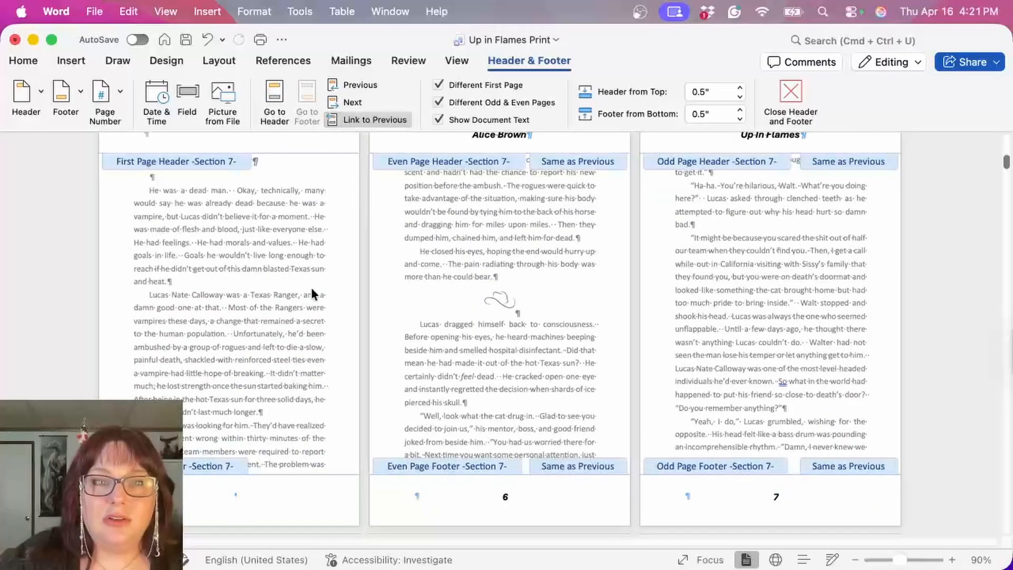
scroll(296, 311, up, 1)
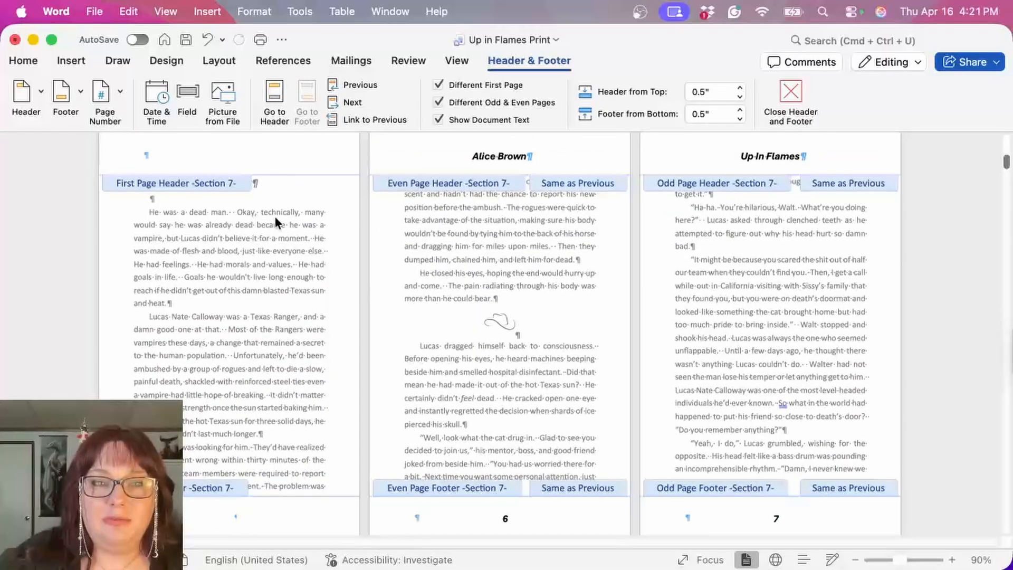
scroll(636, 383, up, 4)
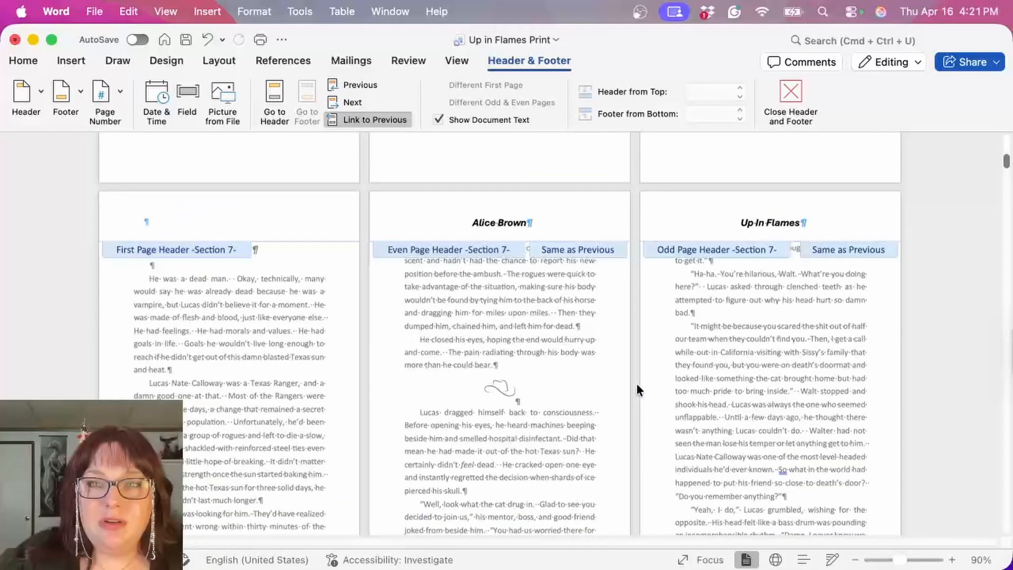
Step: Set the page numbering of Section 7 to start at 12 and return to the body text
scroll(758, 179, down, 1)
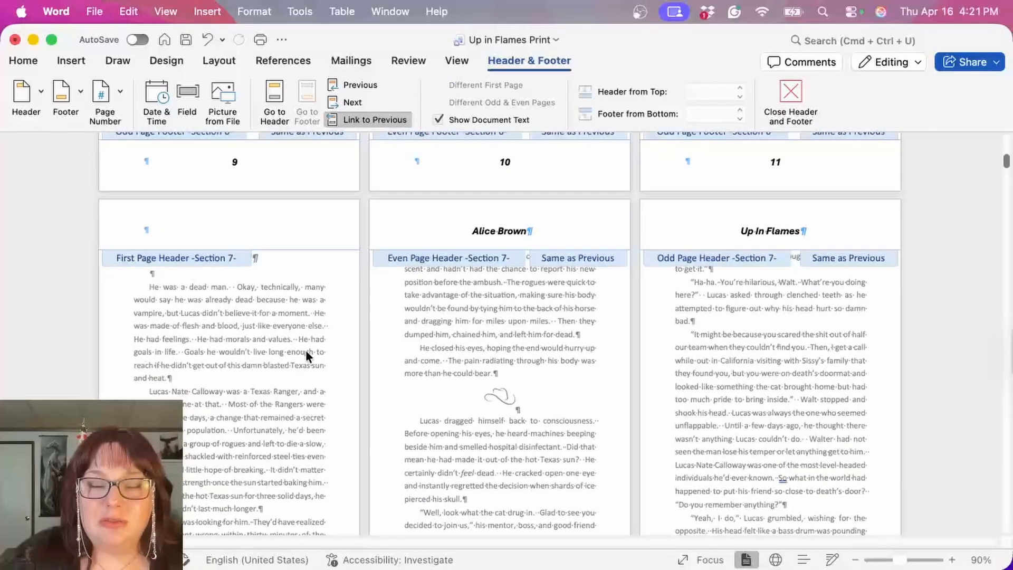
scroll(305, 349, down, 7)
click(108, 91)
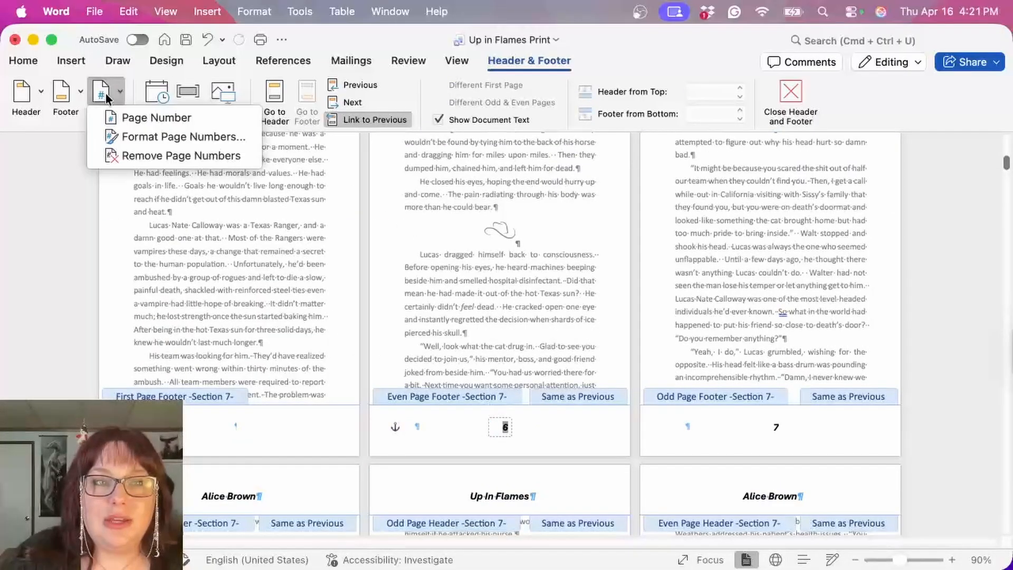
click(113, 136)
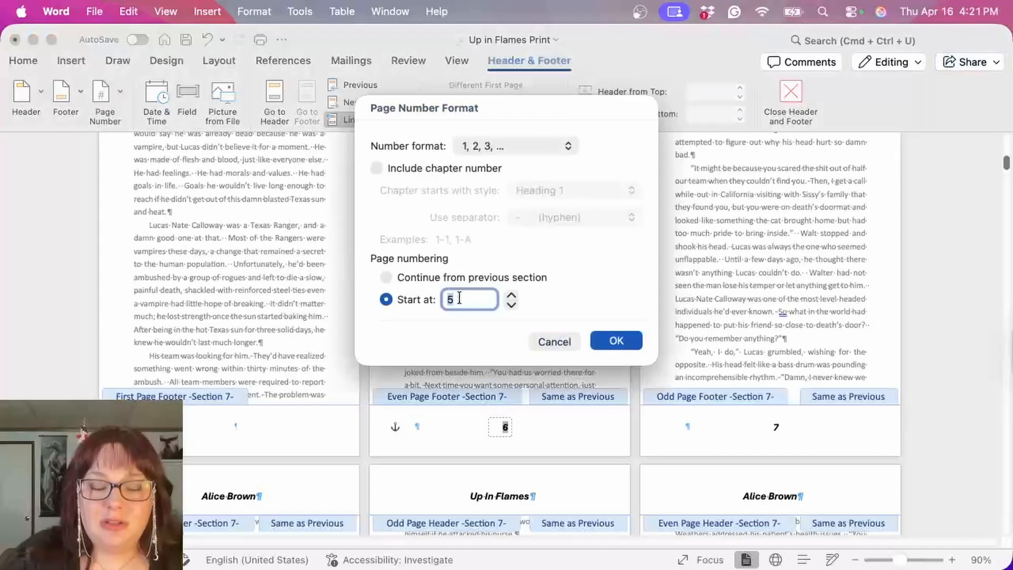
click(613, 341)
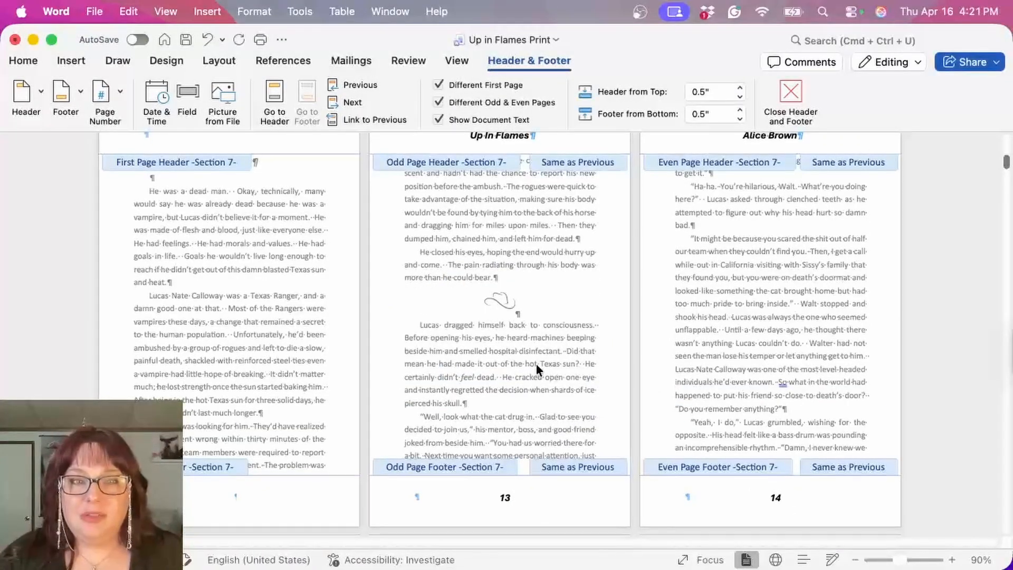
scroll(537, 365, up, 1)
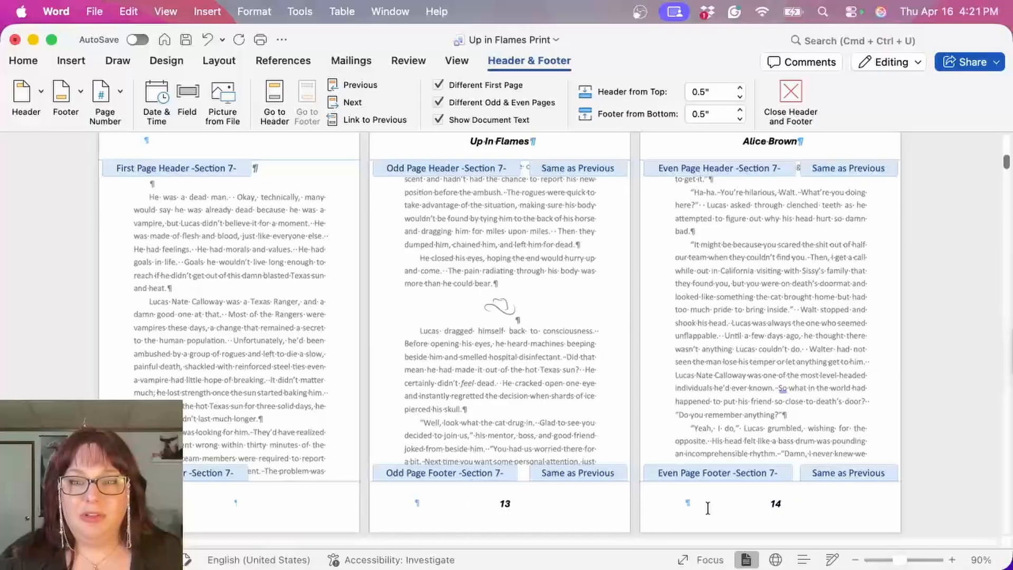
double_click(729, 375)
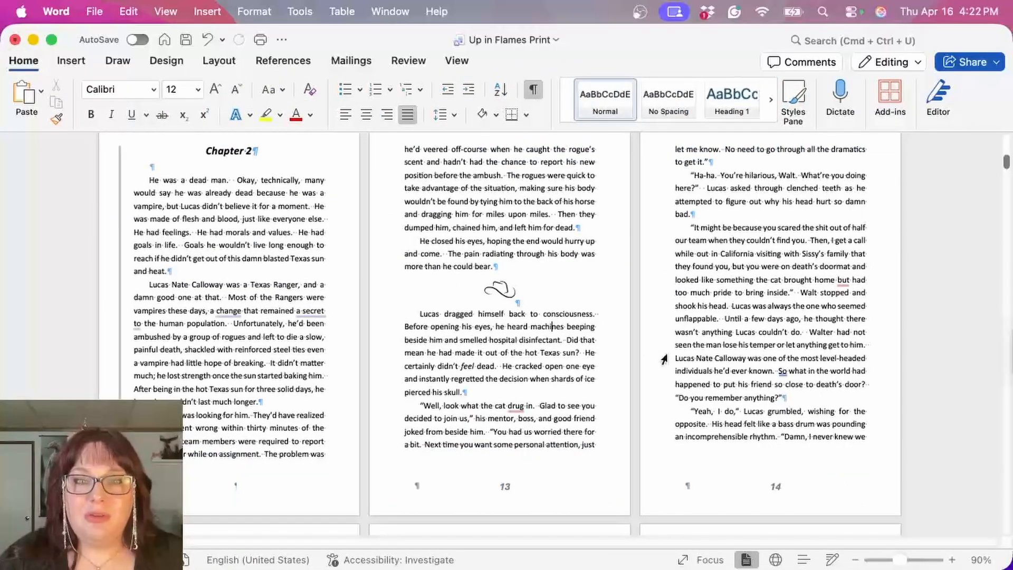
Step: Insert a Next Page section break at the end of Chapter 2 and remove the extra blank line above the Chapter 3 heading
scroll(550, 364, down, 10)
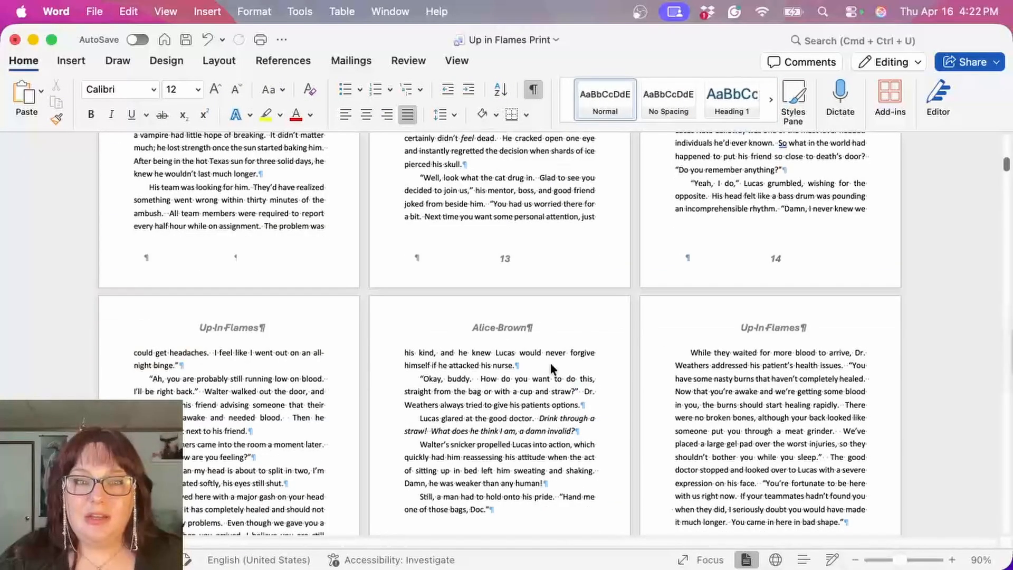
scroll(550, 364, down, 15)
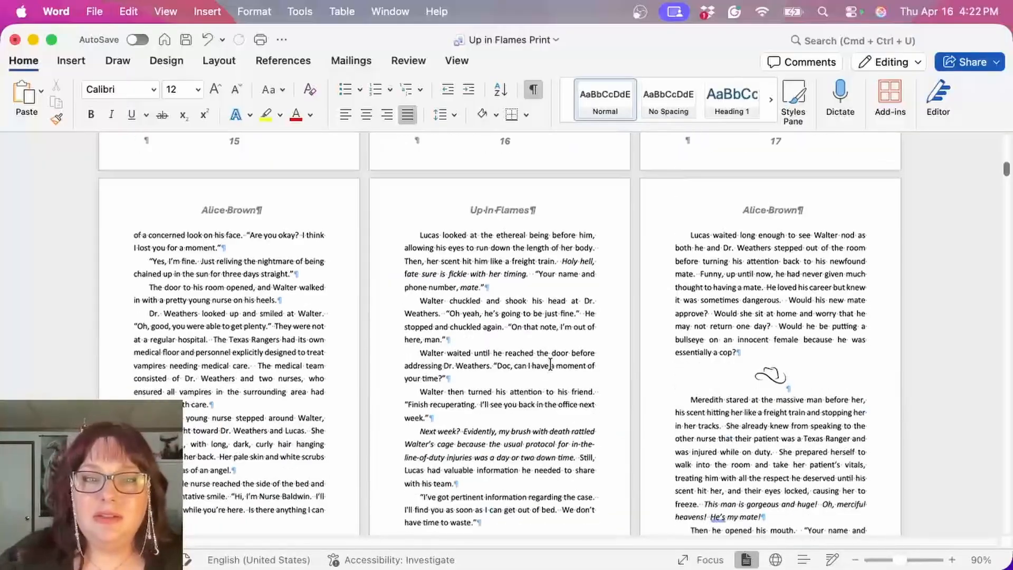
scroll(549, 363, down, 20)
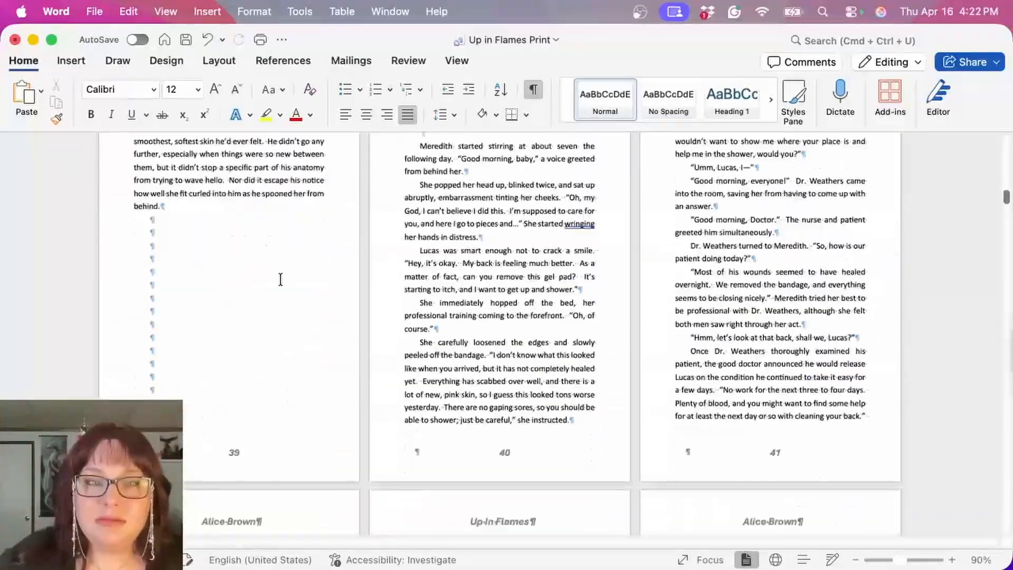
click(220, 63)
click(211, 89)
click(316, 279)
scroll(483, 350, up, 5)
scroll(484, 348, down, 3)
Step: Unlink the first page header and first page footer of Section 8 from the previous section
double_click(479, 175)
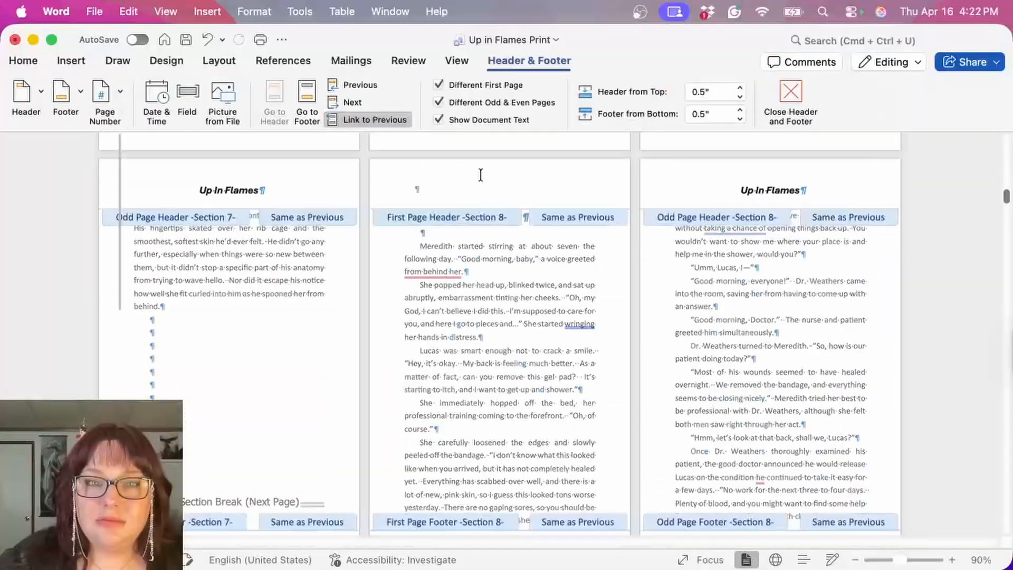
click(369, 120)
scroll(524, 405, down, 1)
scroll(525, 403, down, 3)
click(504, 459)
click(370, 120)
Step: Set the page numbering of Section 8 to start at 40 and return to the body text
double_click(775, 496)
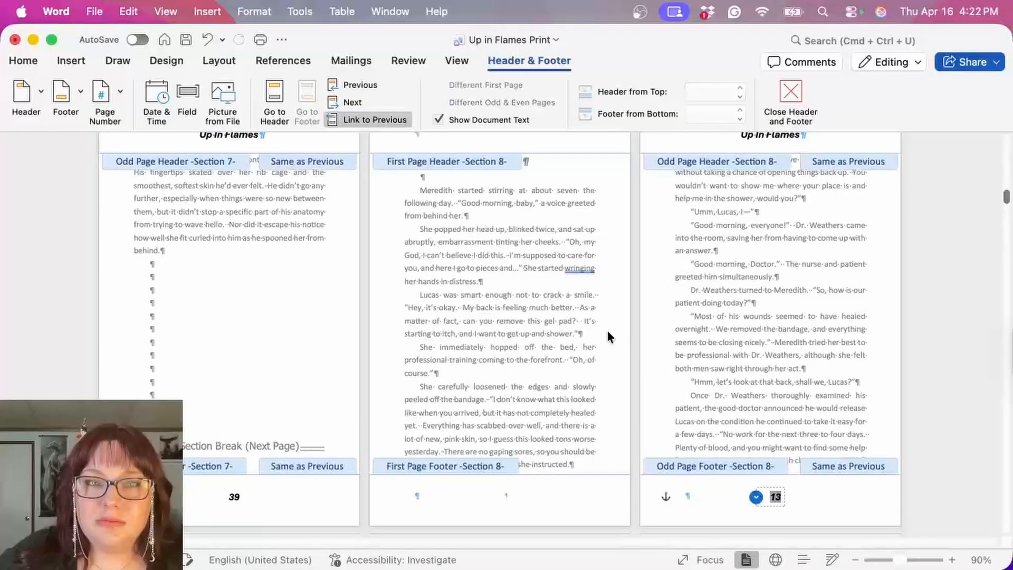
click(105, 100)
click(152, 147)
text(40)
key(Return)
double_click(526, 333)
Step: Insert a Next Page section break at the end of Chapter 3 and remove the extra blank line above the Chapter 4 heading
scroll(511, 291, down, 20)
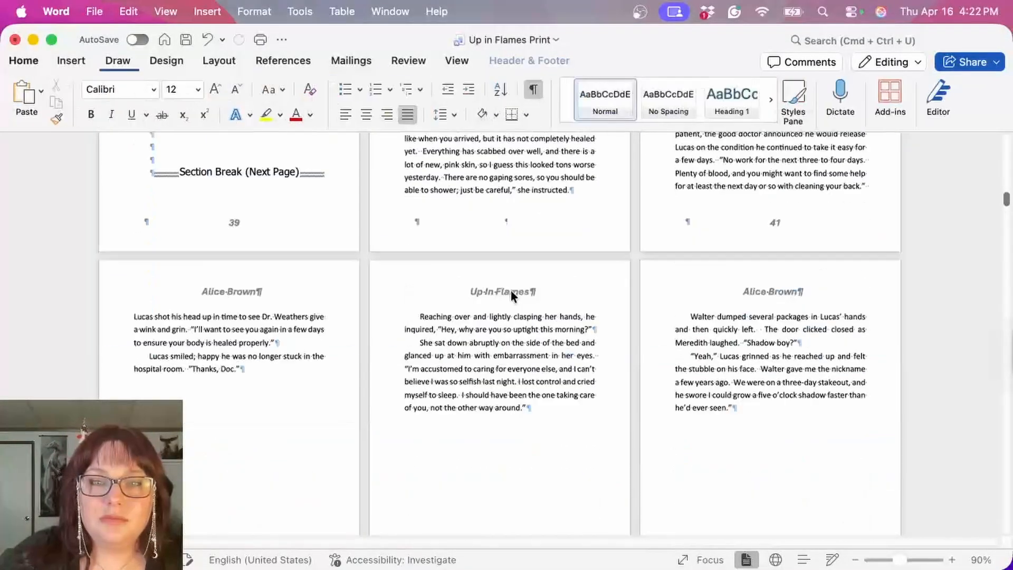
scroll(510, 287, down, 15)
click(693, 287)
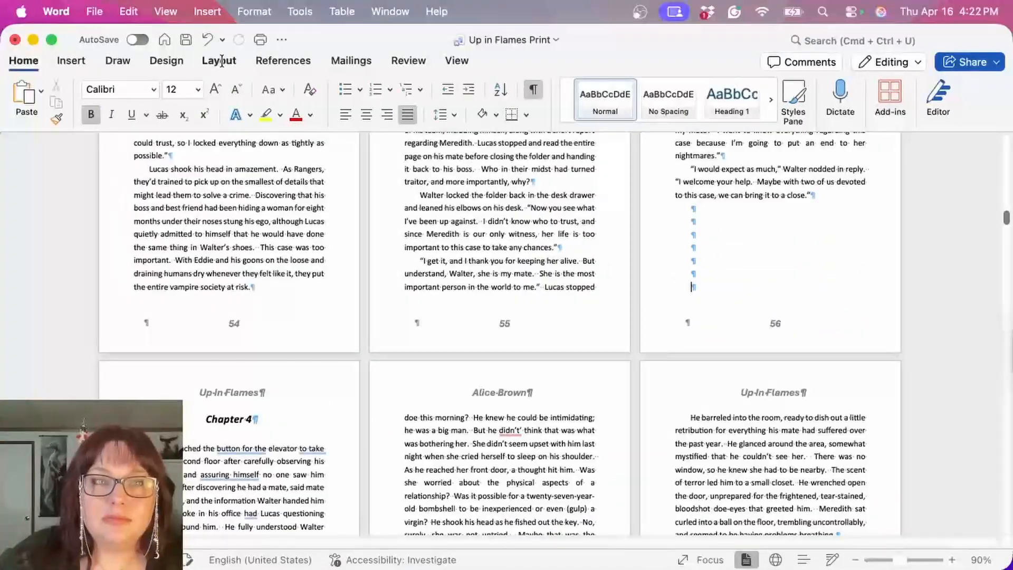
click(219, 61)
click(194, 90)
click(249, 262)
key(Delete)
Step: Unlink the first page header and first page footer of Section 9 from the previous section
scroll(510, 369, down, 4)
double_click(211, 297)
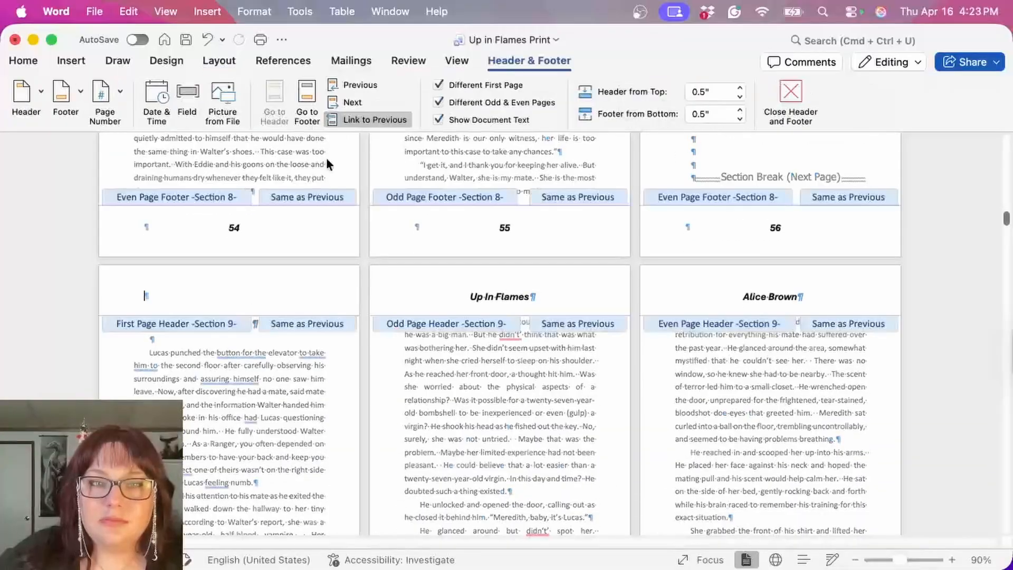
click(369, 120)
scroll(263, 466, down, 6)
click(261, 467)
click(335, 122)
Step: Set the page numbering of Section 9 to start at 57 and return to the body text
double_click(505, 495)
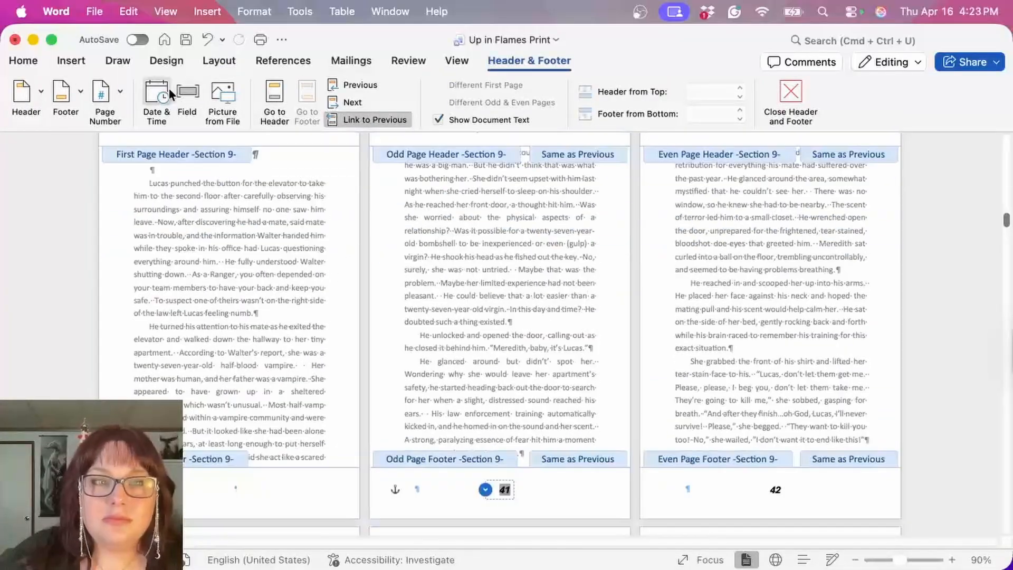
click(105, 100)
click(158, 158)
text(57)
click(624, 341)
double_click(707, 353)
Step: Insert a Next Page section break at the end of Chapter 4 and remove the extra blank line above the Chapter 5 heading
scroll(707, 353, down, 15)
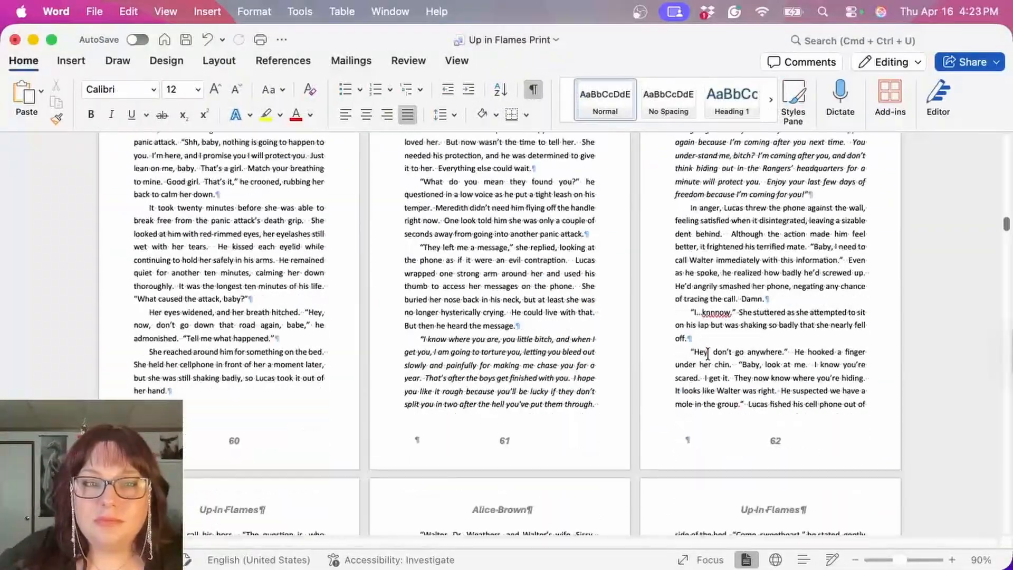
scroll(707, 354, down, 20)
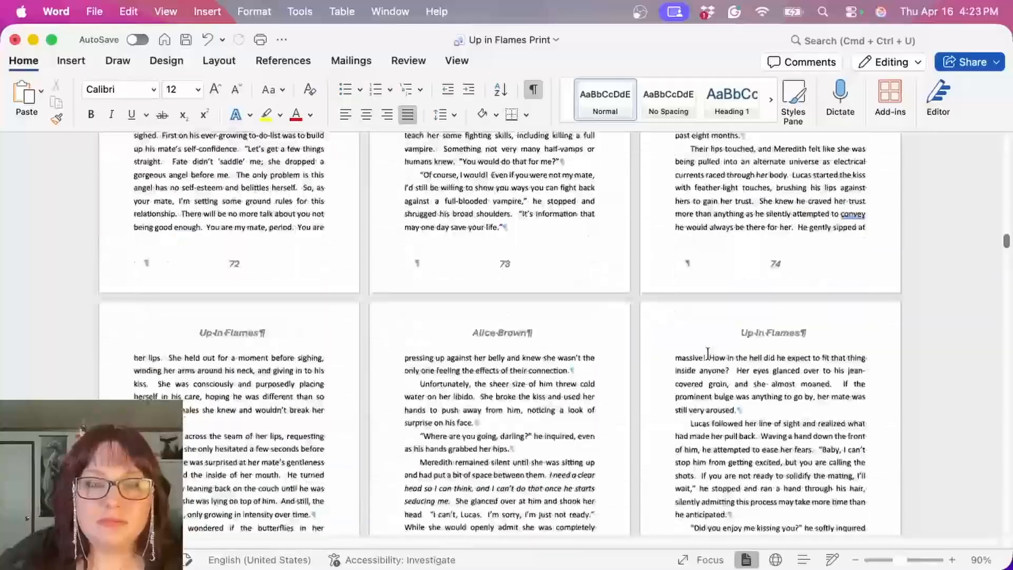
scroll(707, 354, down, 20)
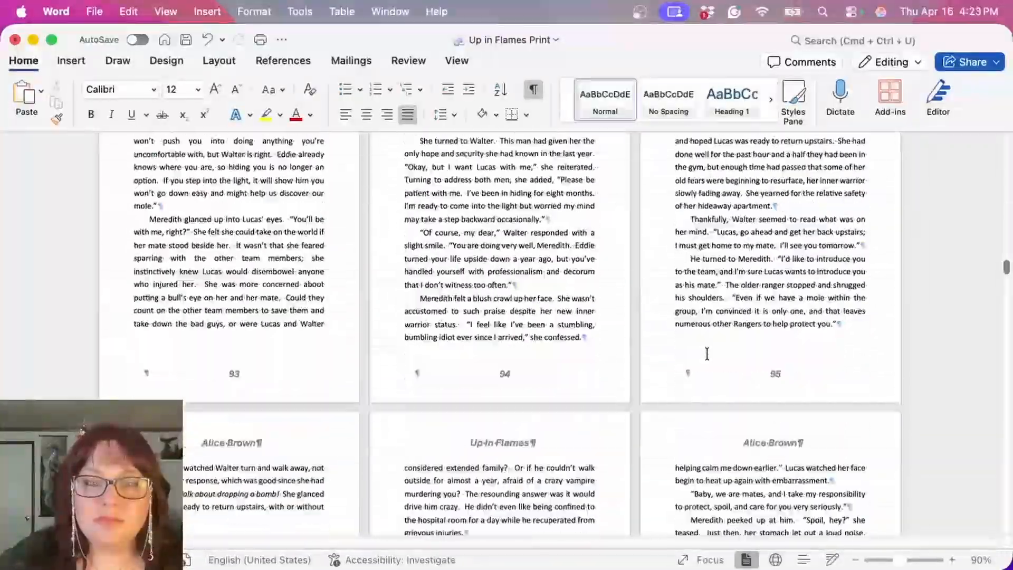
click(708, 353)
click(219, 60)
click(200, 88)
click(262, 257)
scroll(262, 258, down, 4)
key(Delete)
Step: Unlink the first page header and first page footer of Section 10 from the previous section
scroll(239, 364, down, 5)
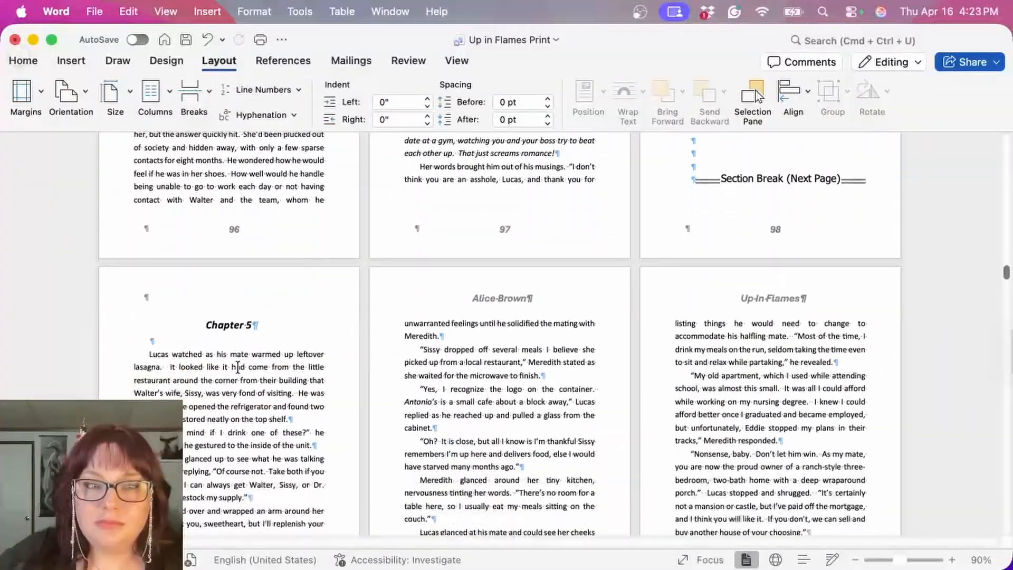
double_click(245, 202)
click(369, 120)
scroll(239, 444, down, 3)
click(239, 449)
click(368, 119)
Step: Set the page numbering of Section 10 to start at 99 and return to the body text
click(505, 497)
click(112, 96)
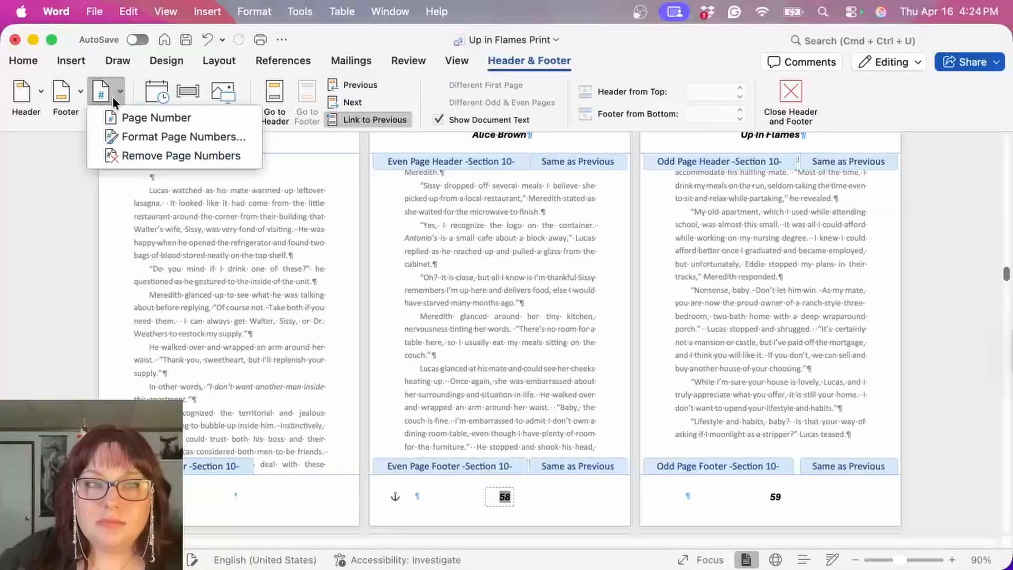
click(183, 137)
text(99)
key(Return)
double_click(538, 307)
Step: Insert a Next Page section break at the end of Chapter 5 and remove the extra blank line above the Chapter 6 heading
scroll(539, 307, down, 15)
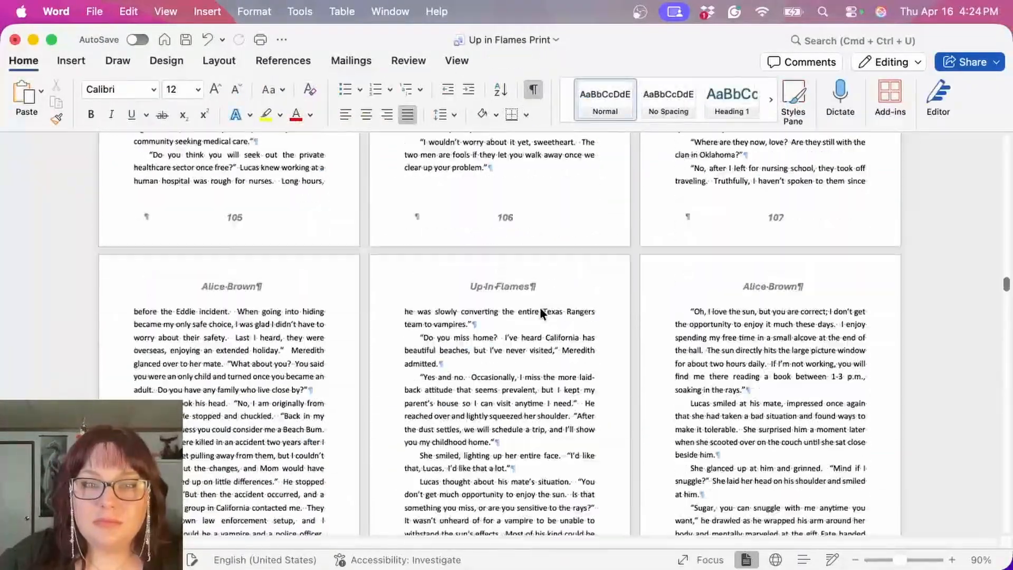
scroll(539, 307, down, 20)
click(154, 358)
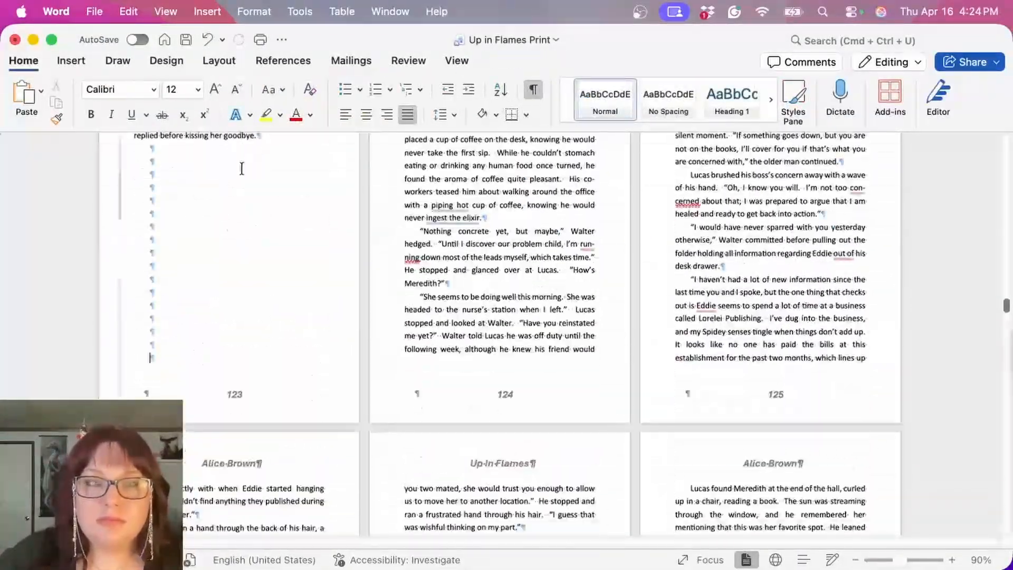
click(218, 61)
click(200, 90)
click(257, 263)
key(Delete)
Step: Unlink the first page header and first page footer of Section 11 from the previous section
double_click(483, 202)
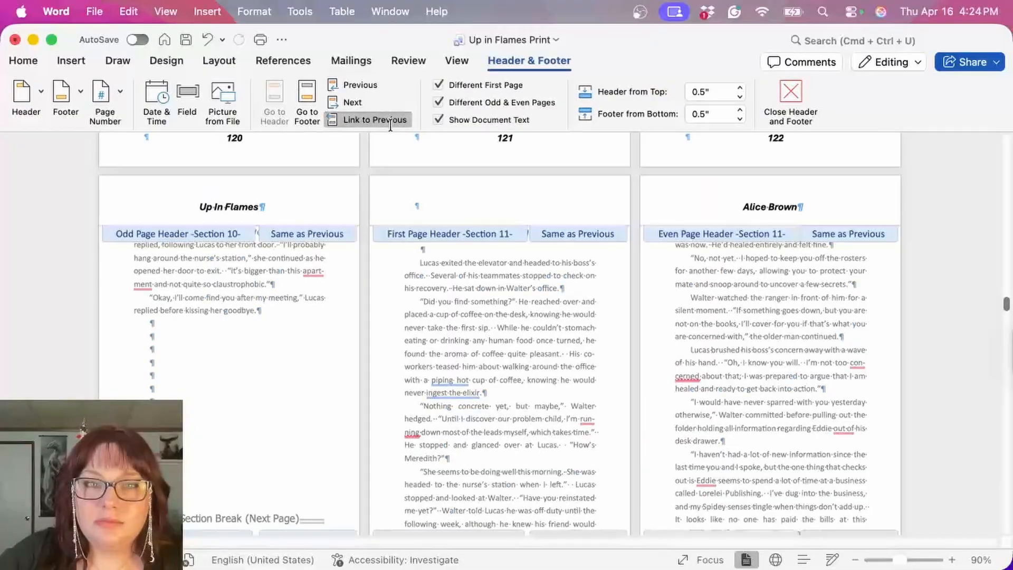
click(387, 121)
scroll(491, 422, down, 3)
click(496, 466)
click(369, 120)
Step: Set the page numbering of Section 11 to start at 124 and return to the body text
click(105, 101)
click(169, 135)
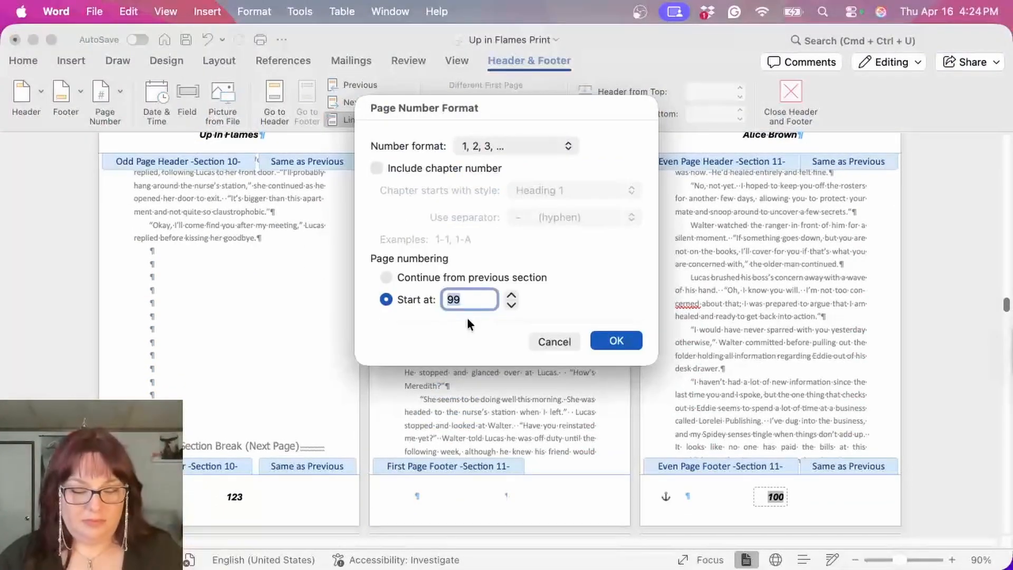
key(Return)
double_click(461, 279)
scroll(470, 261, down, 15)
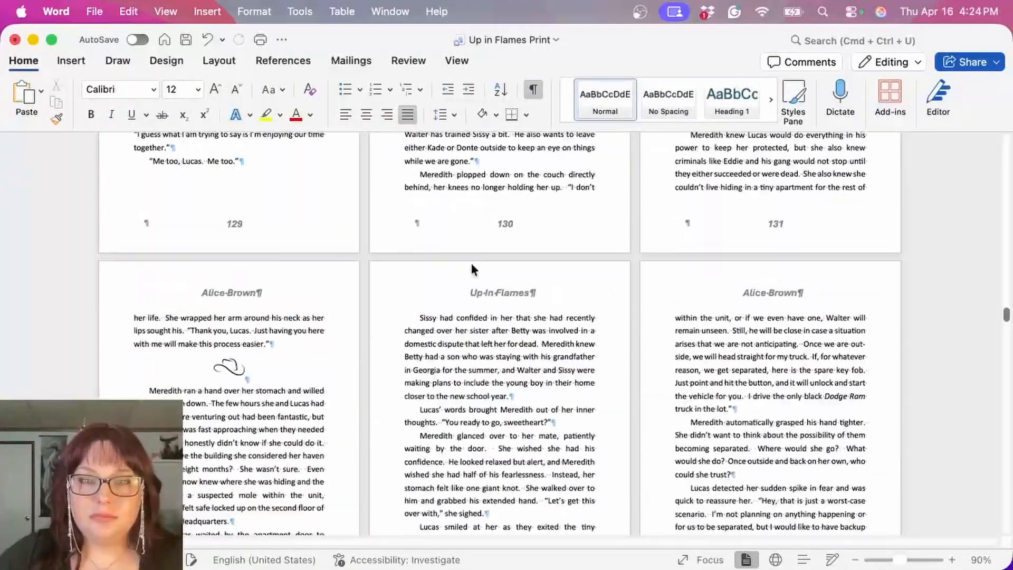
Step: Insert a Next Page section break at the end of Chapter 7 and remove the extra blank line above the Chapter 8 heading
scroll(470, 262, down, 20)
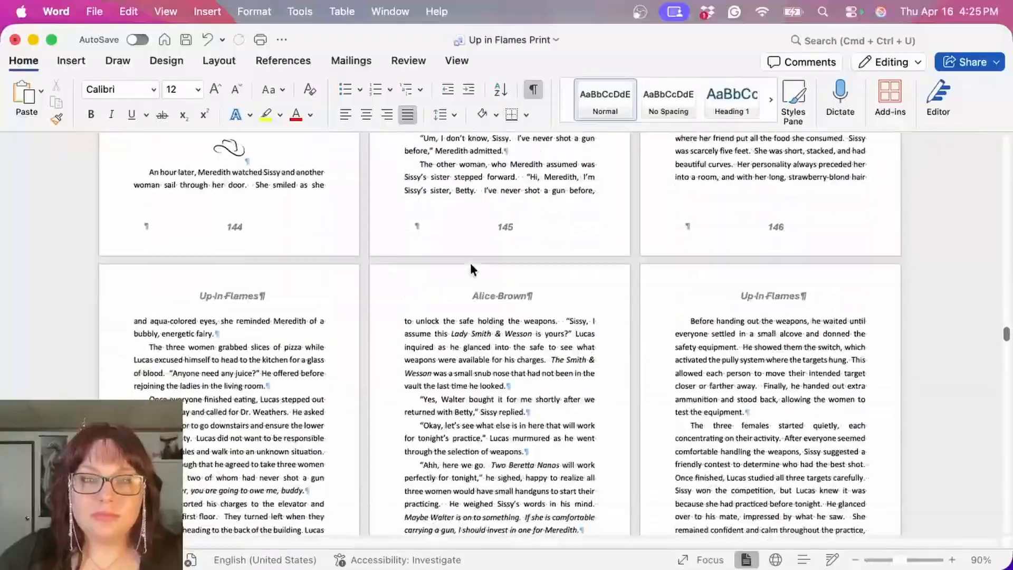
scroll(470, 264, down, 20)
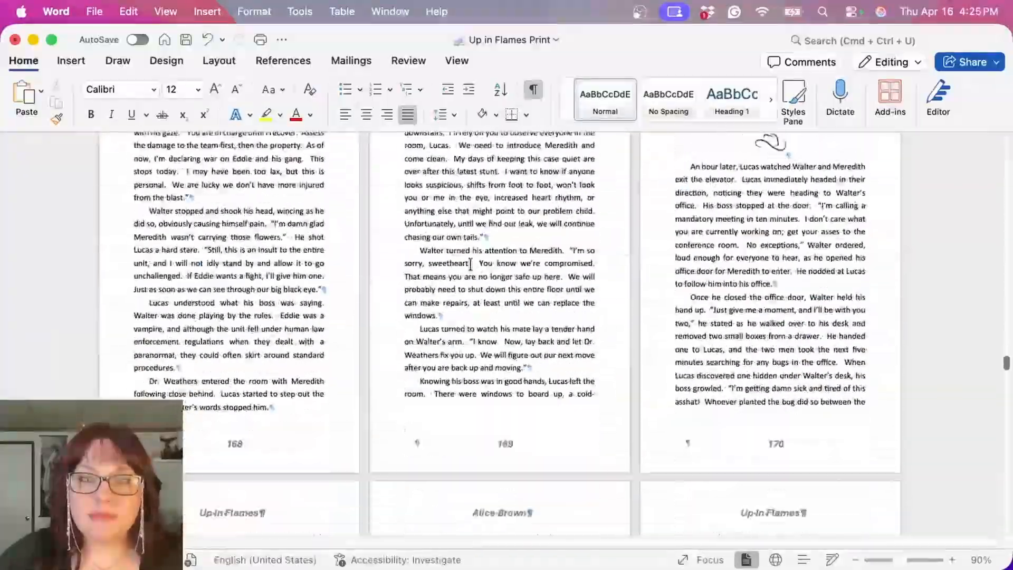
scroll(470, 264, down, 20)
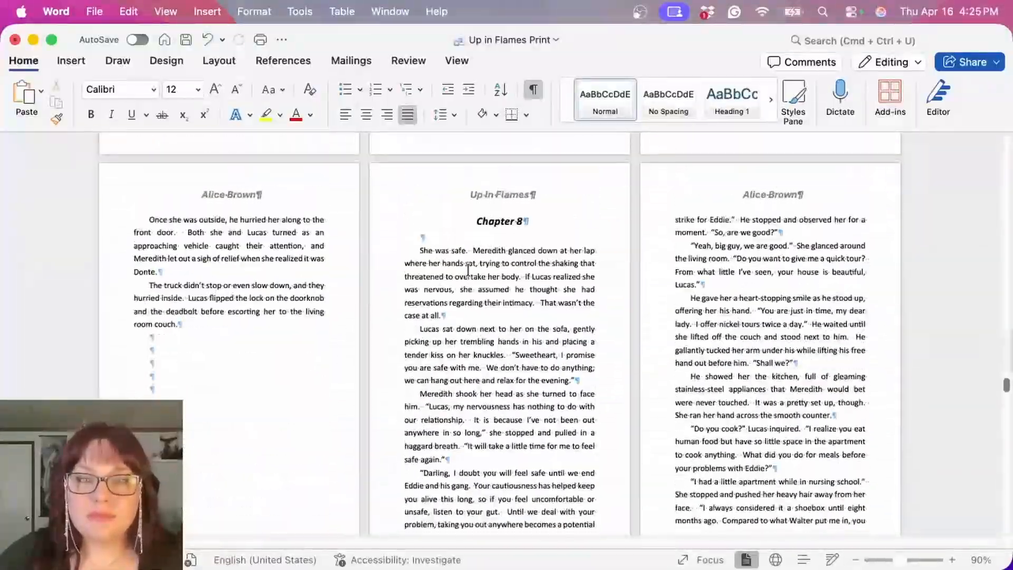
click(219, 61)
click(196, 89)
click(242, 255)
scroll(409, 199, up, 2)
key(Delete)
Step: Unlink the first page header and first page footer of Section 12 from the previous section
double_click(466, 163)
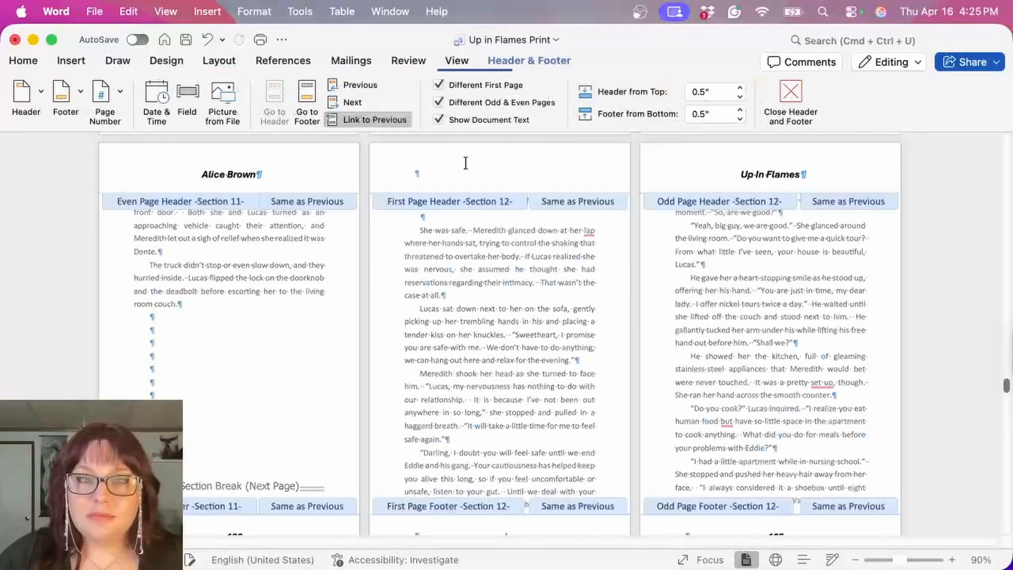
click(374, 120)
scroll(536, 287, down, 1)
click(307, 109)
click(389, 121)
Step: Set the page numbering of Section 12 to start at 187 and return to the body text
click(779, 499)
click(105, 101)
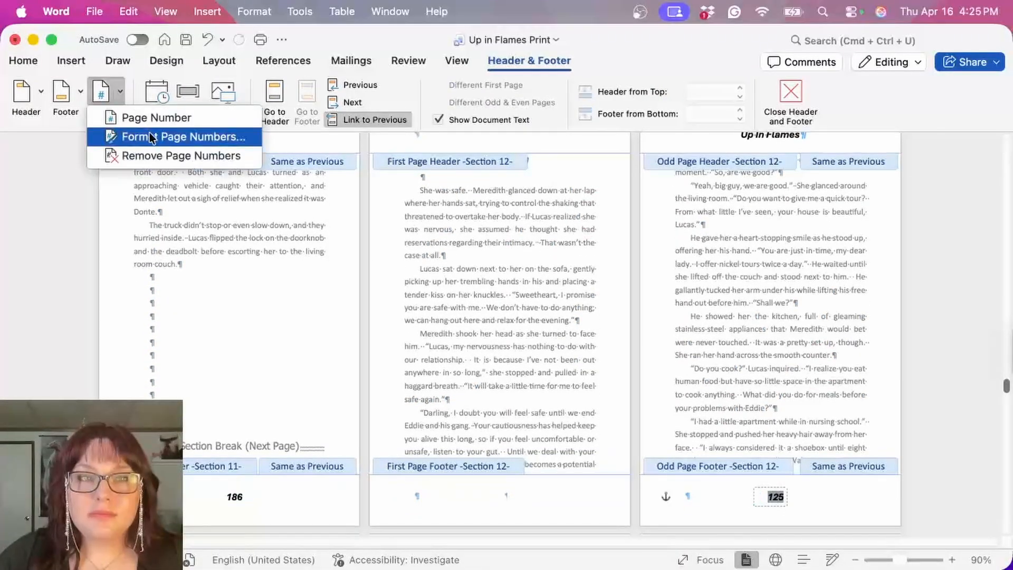
click(150, 132)
key(Return)
double_click(525, 293)
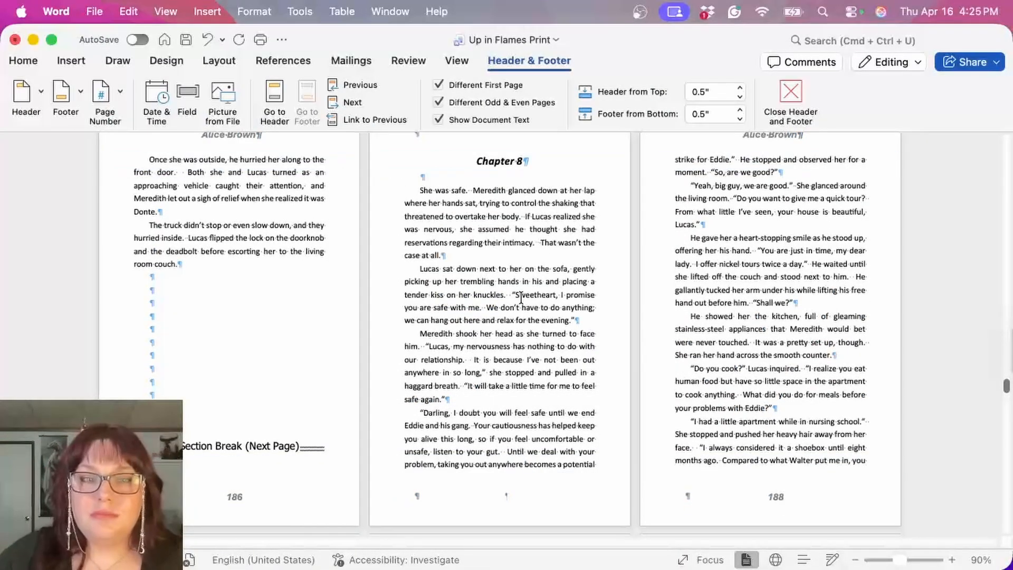
Step: Insert a Next Page section break at the end of Chapter 8 and remove the extra blank line above the Chapter 9 heading
scroll(523, 317, down, 20)
scroll(523, 352, down, 20)
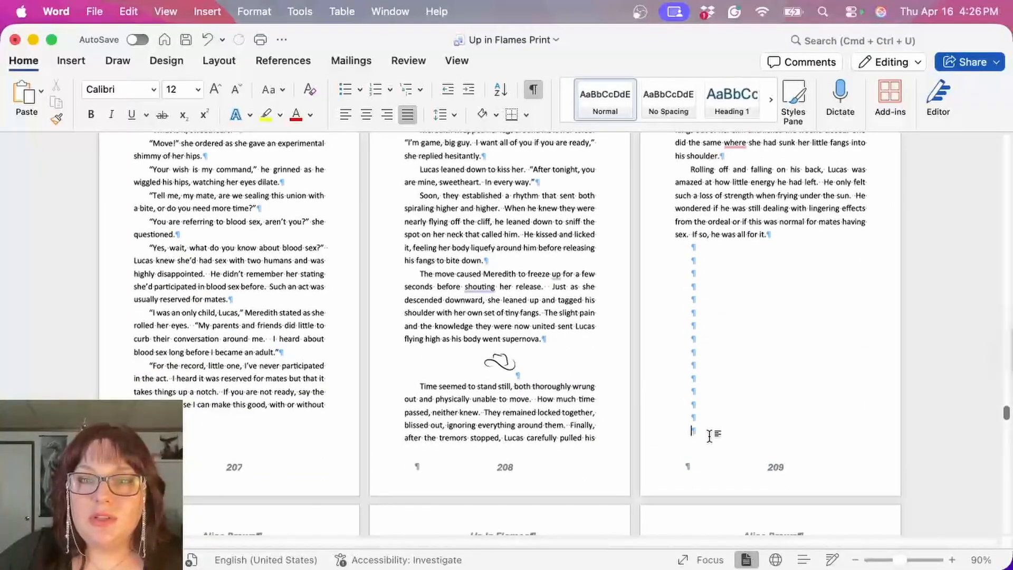
click(214, 59)
click(194, 91)
click(270, 251)
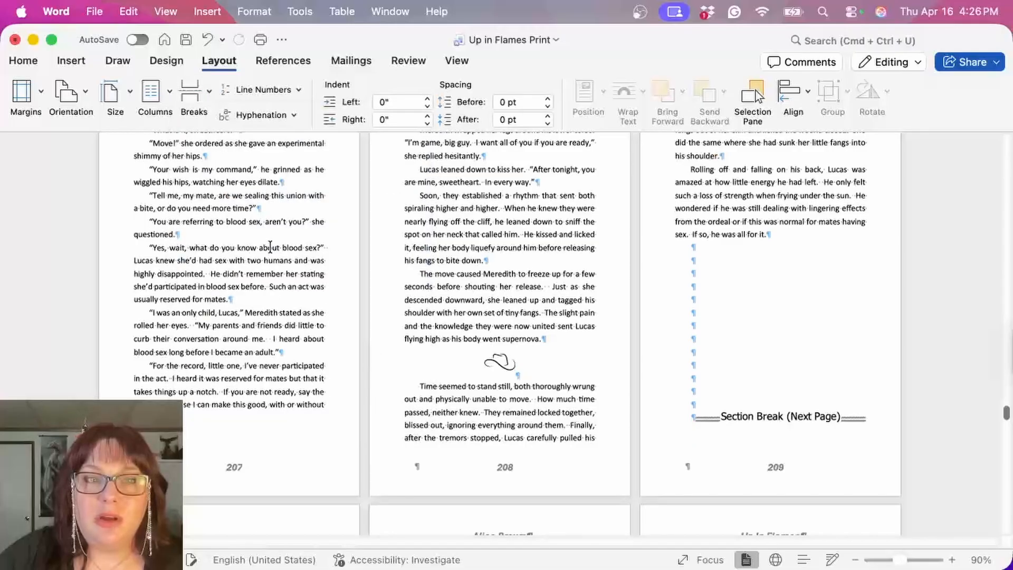
scroll(615, 344, down, 5)
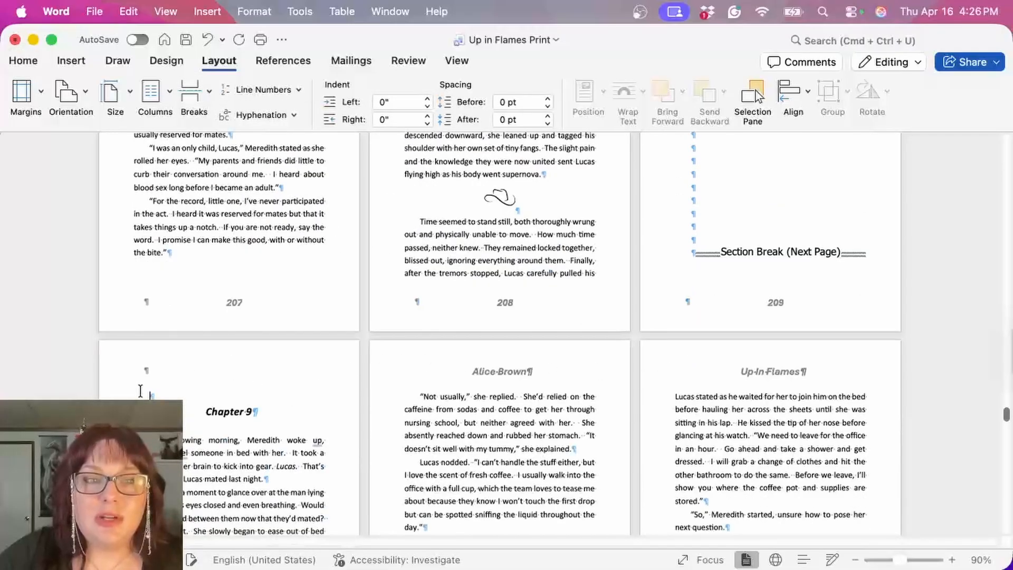
key(BackSpace)
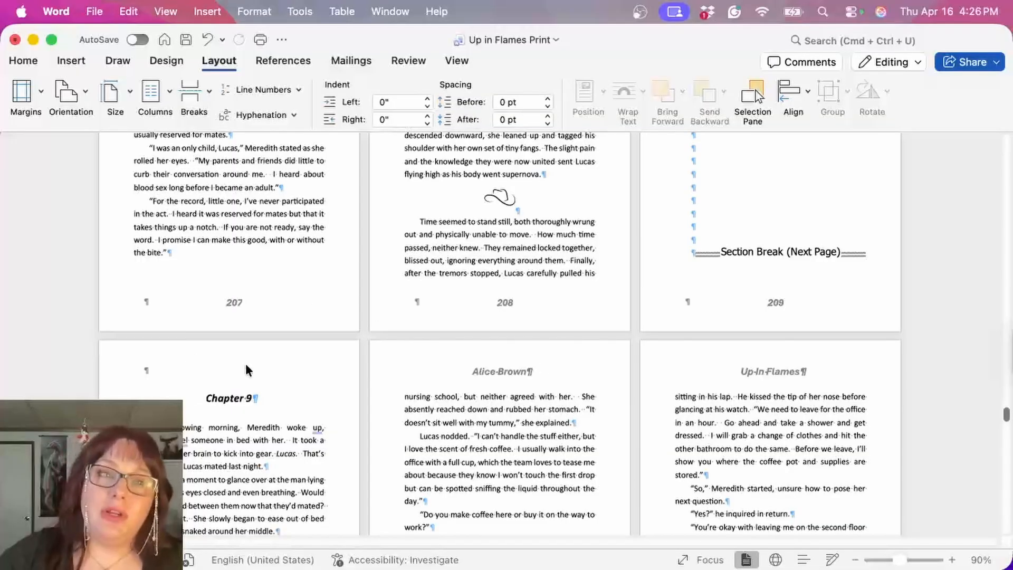
Step: Unlink the first page header and first page footer of Section 13 from the previous section
double_click(273, 372)
scroll(273, 368, down, 2)
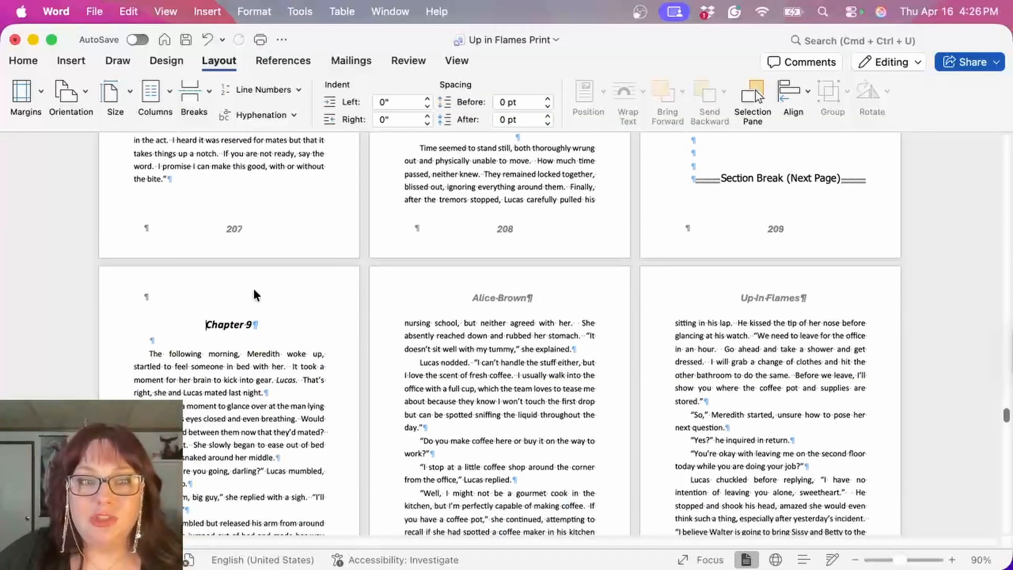
click(342, 120)
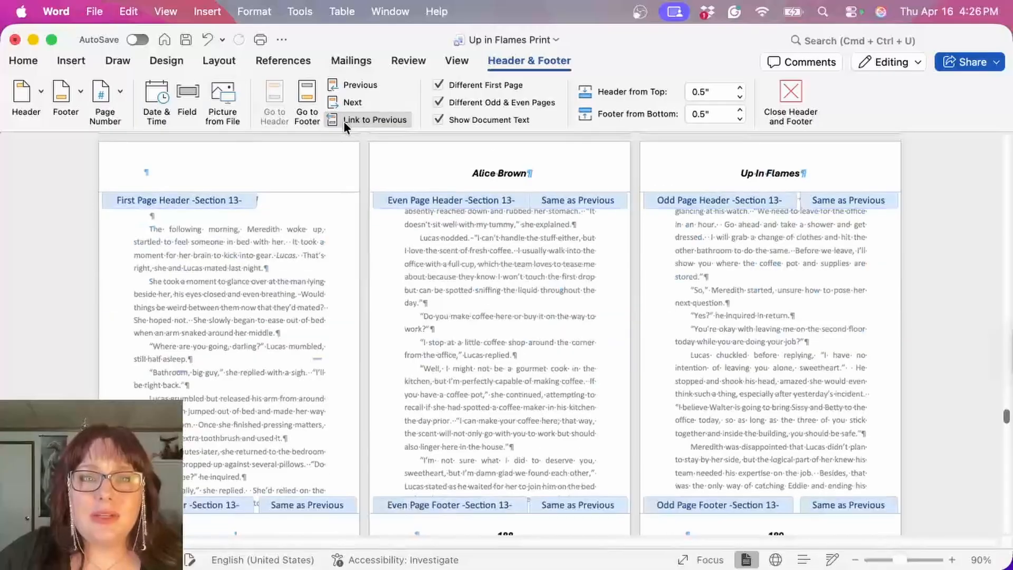
scroll(405, 251, down, 4)
click(258, 463)
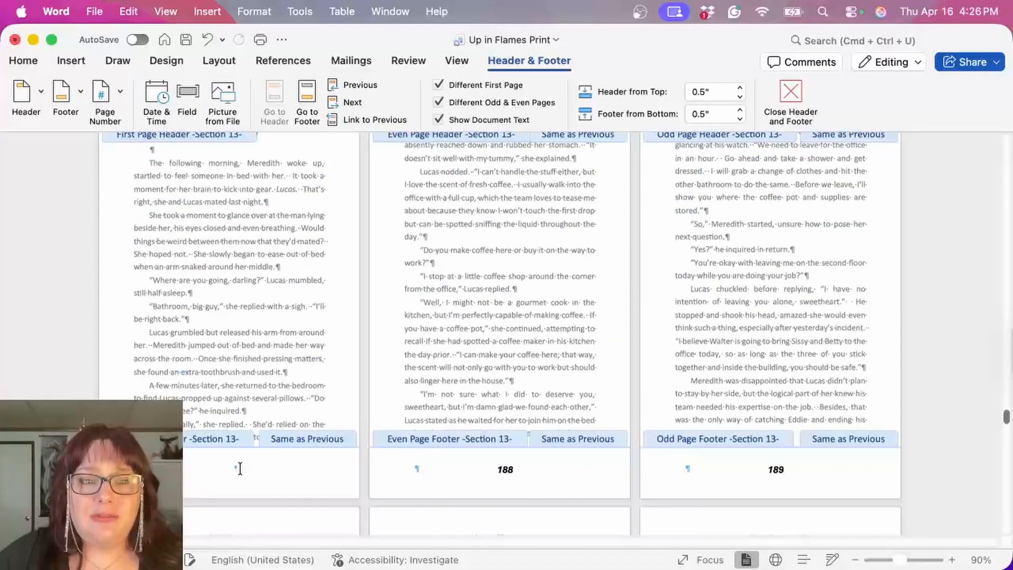
click(340, 120)
Step: Set the page numbering of Section 13 to start at 210 and return to the body text
scroll(422, 318, up, 3)
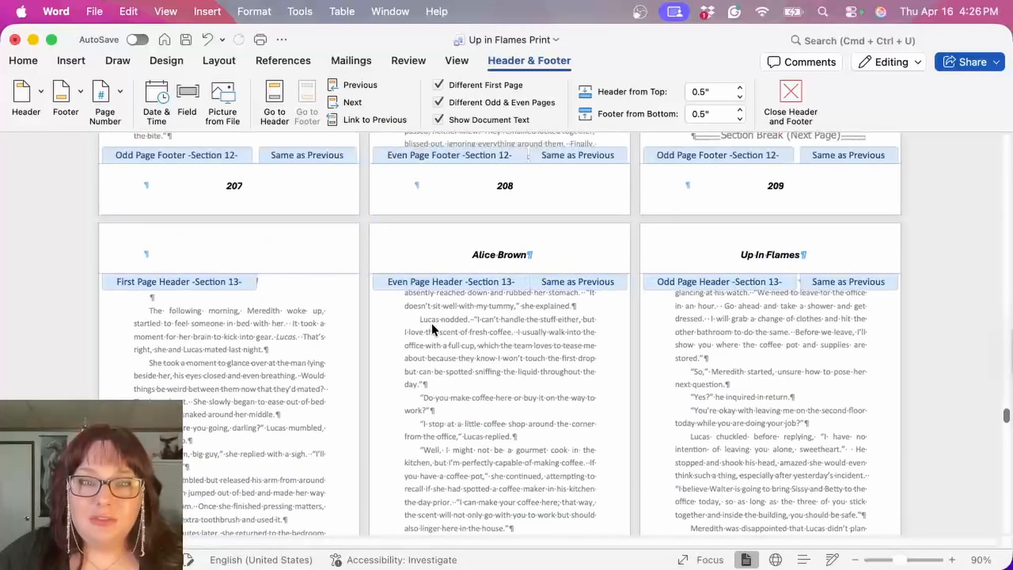
scroll(432, 323, down, 4)
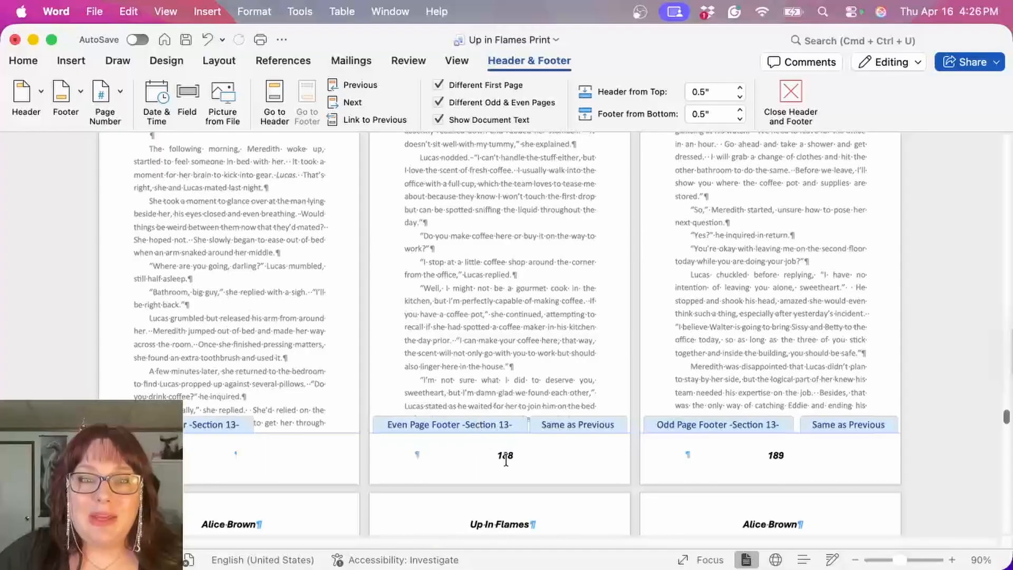
click(508, 455)
scroll(537, 306, up, 5)
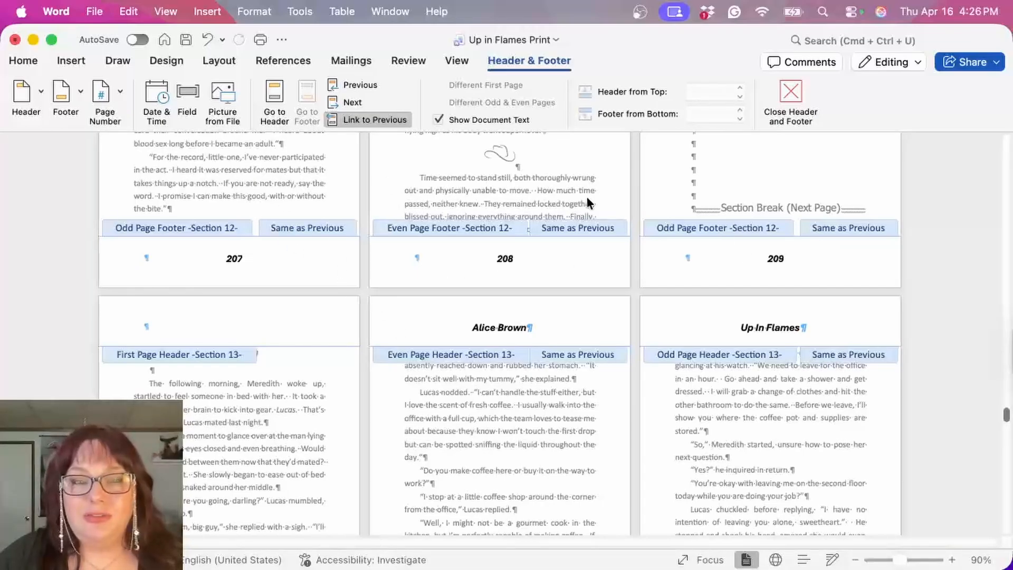
scroll(672, 348, down, 4)
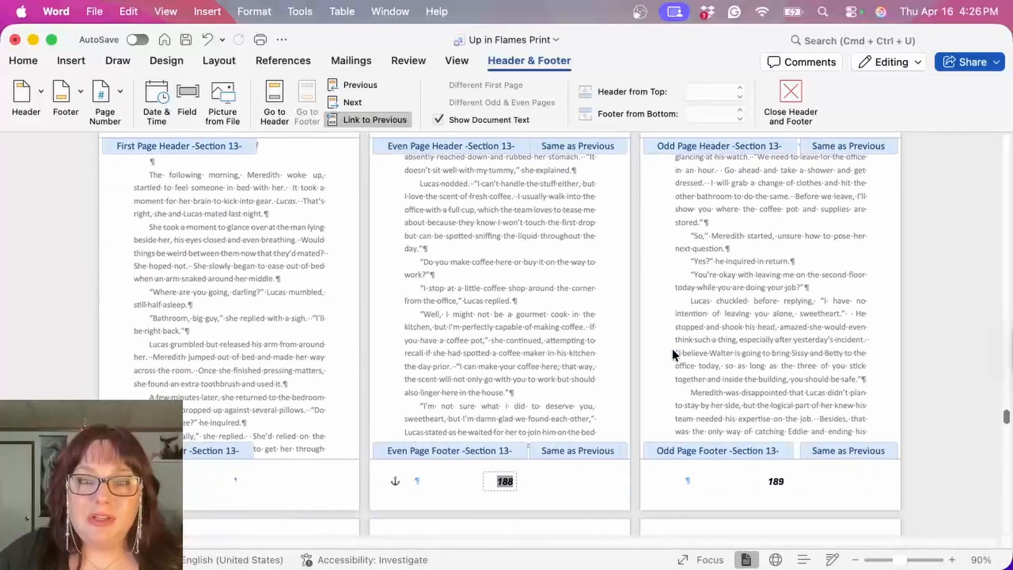
click(109, 96)
click(145, 141)
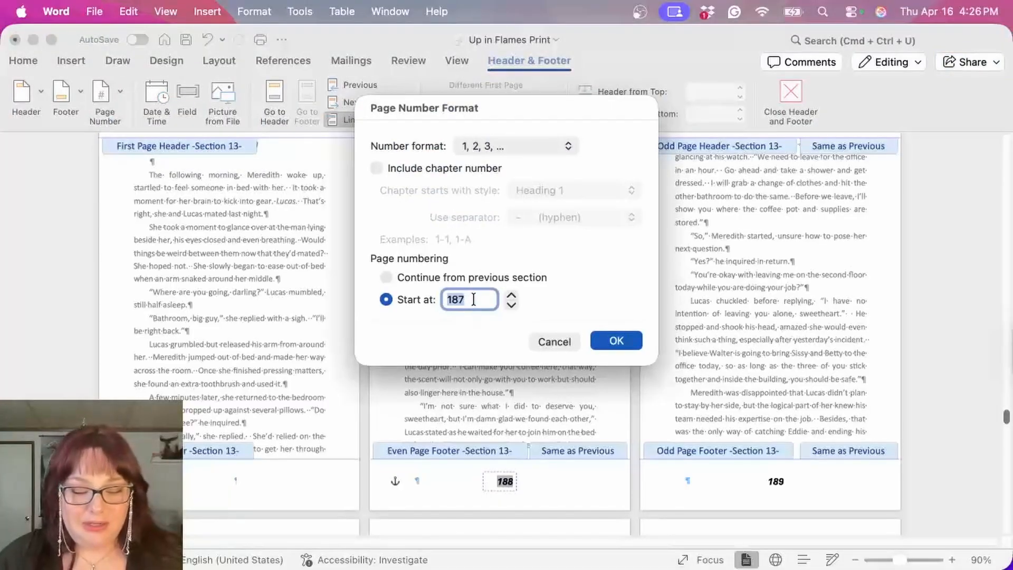
text(210)
click(597, 340)
double_click(560, 330)
Step: Insert a Next Page section break at the end of Chapter 9 and remove the extra blank line above the Chapter 10 heading
scroll(561, 330, down, 15)
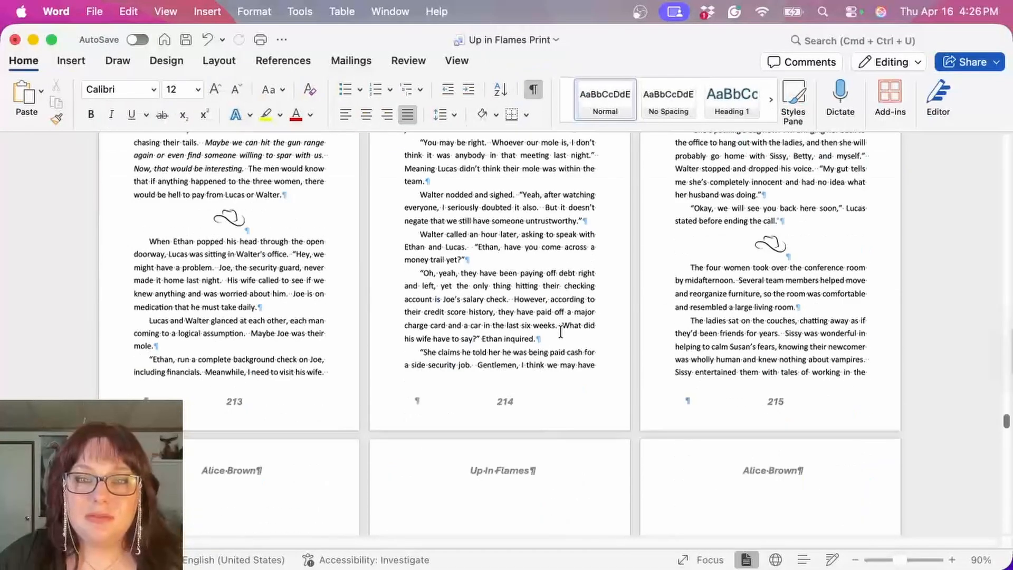
click(218, 62)
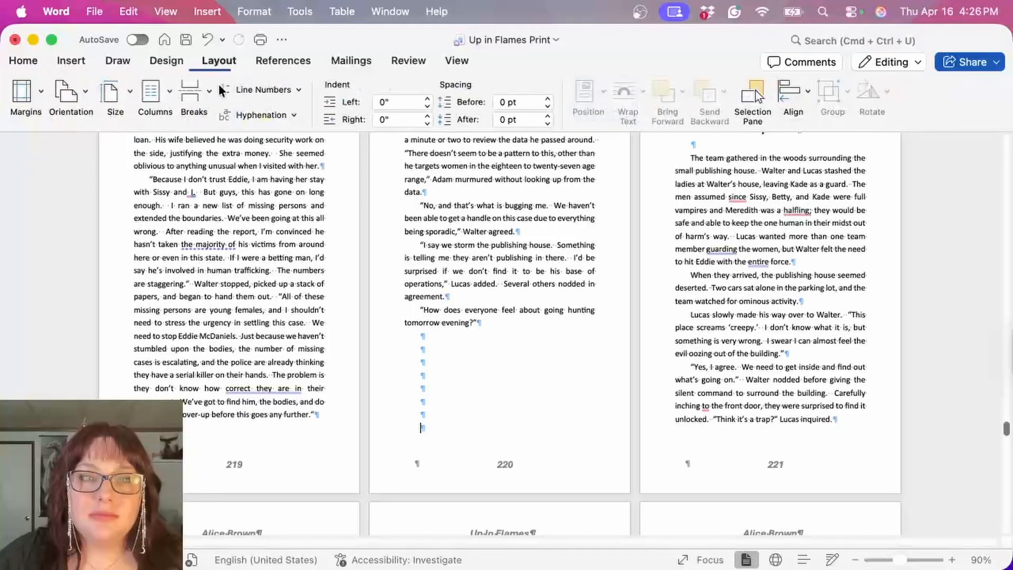
click(208, 93)
click(247, 297)
scroll(713, 215, up, 2)
key(Delete)
Step: Unlink the first page header and first page footer of Section 14 from the previous section
scroll(714, 214, down, 4)
scroll(714, 214, down, 5)
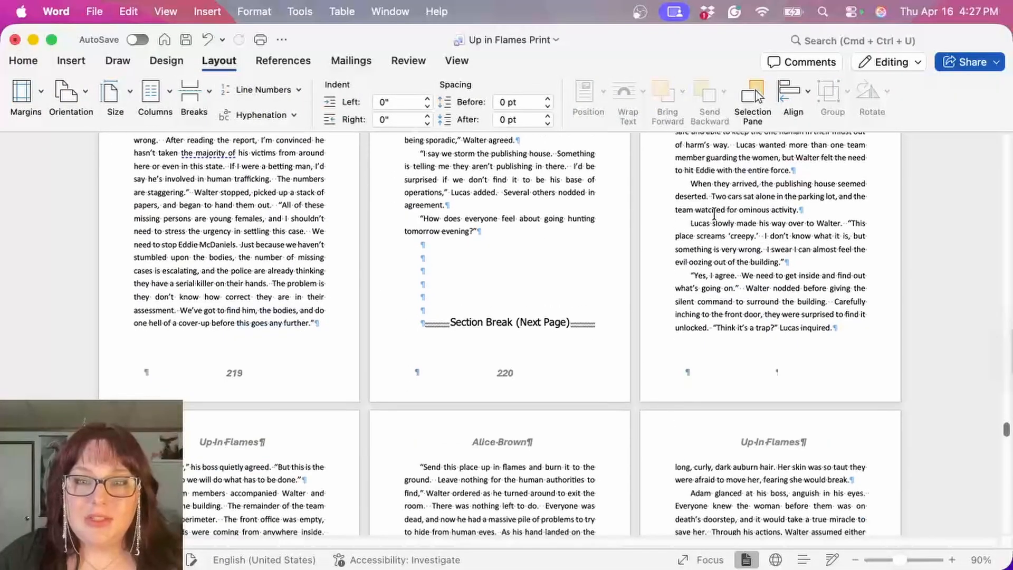
scroll(299, 301, down, 7)
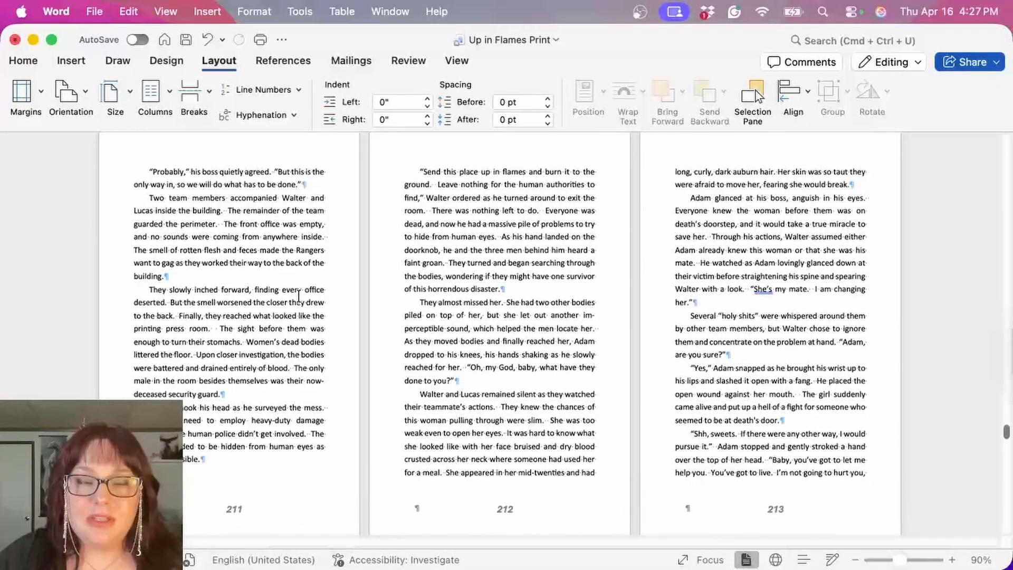
scroll(300, 298, up, 15)
scroll(299, 295, up, 2)
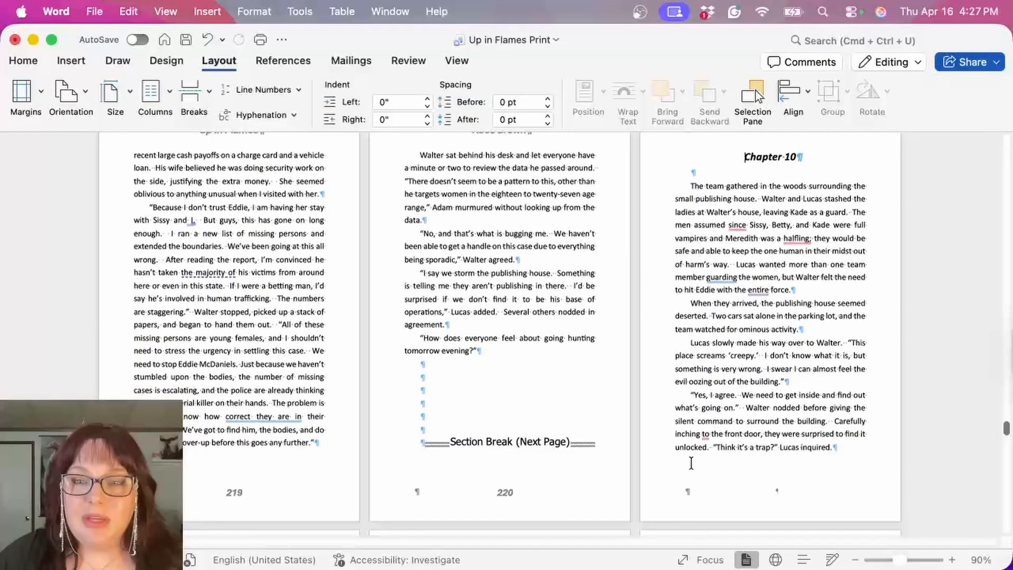
double_click(761, 494)
scroll(788, 404, up, 1)
scroll(788, 398, up, 3)
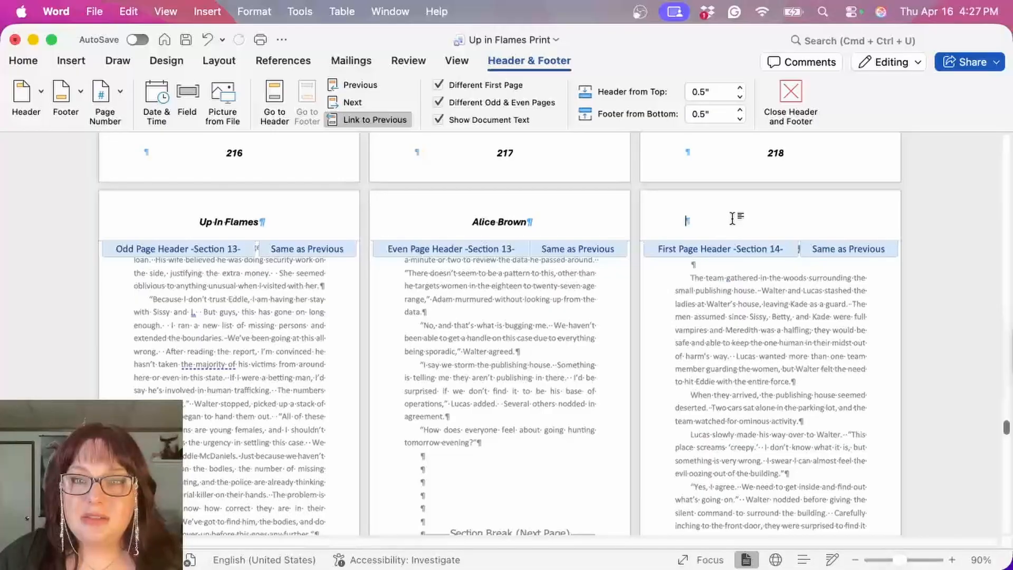
scroll(673, 291, down, 5)
click(778, 464)
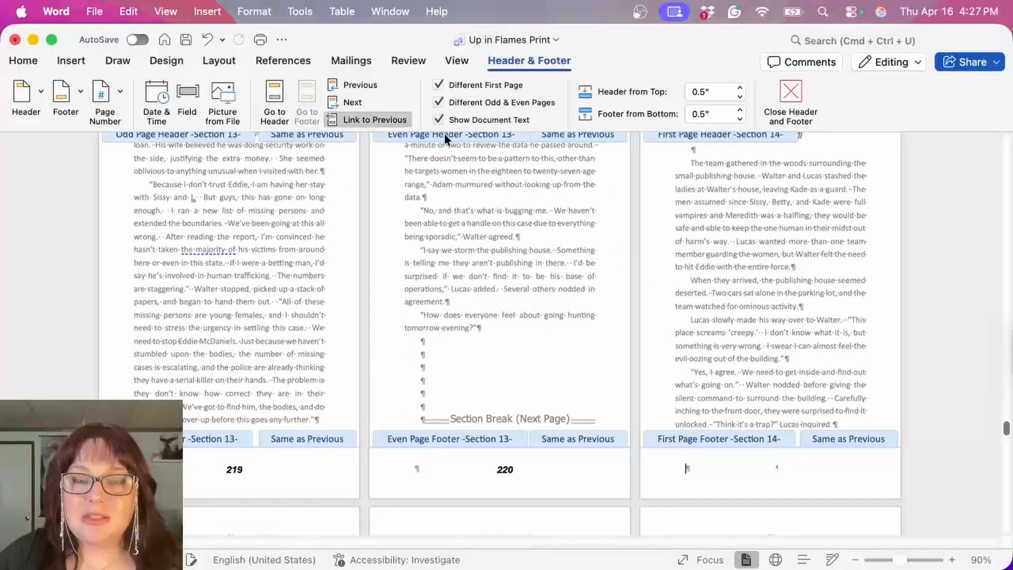
click(369, 124)
Step: Try to set the page numbering of Section 14 to start at 221
scroll(611, 248, down, 5)
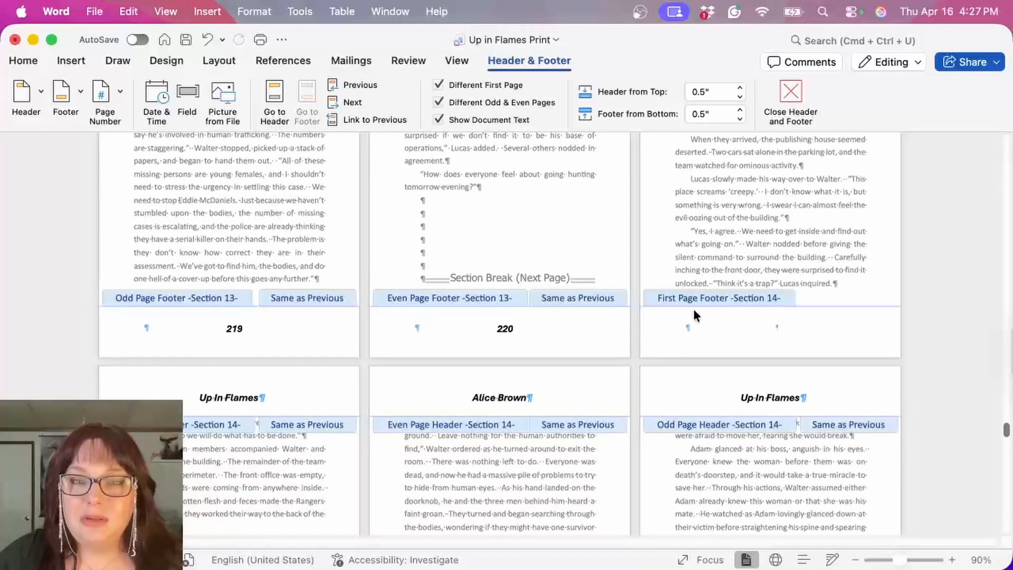
scroll(560, 343, down, 10)
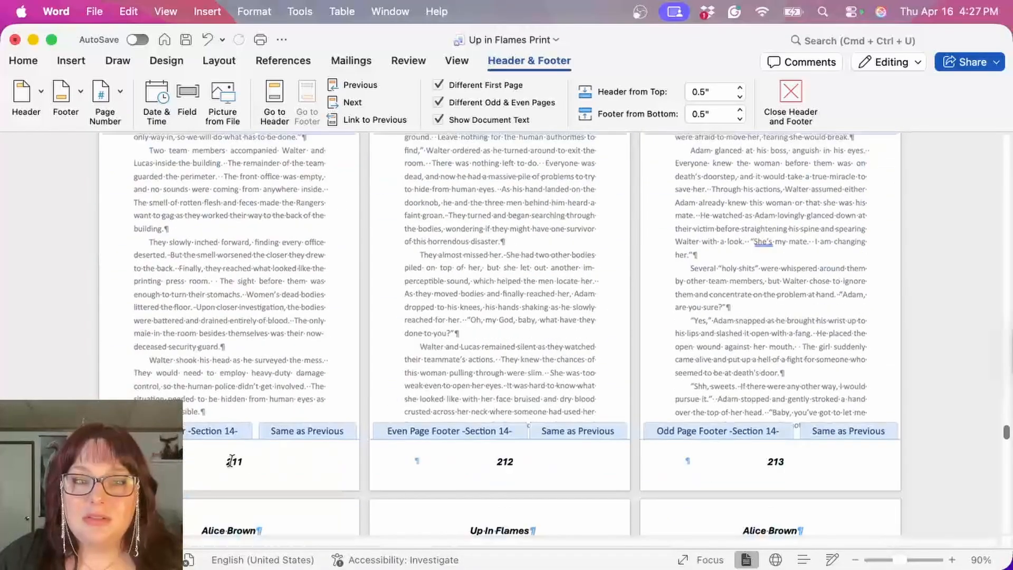
click(231, 461)
scroll(440, 343, up, 4)
scroll(438, 342, down, 3)
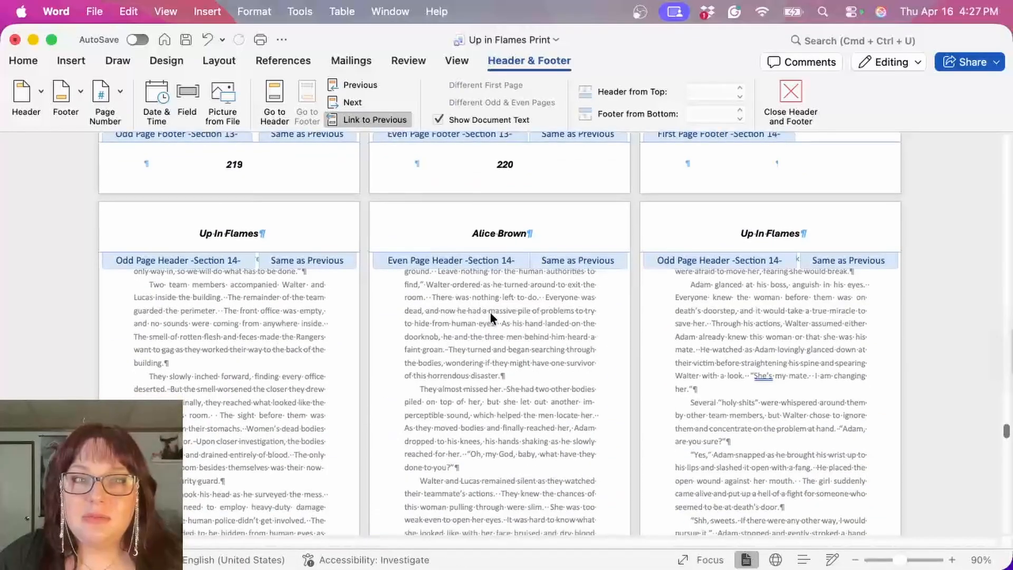
click(107, 90)
click(147, 137)
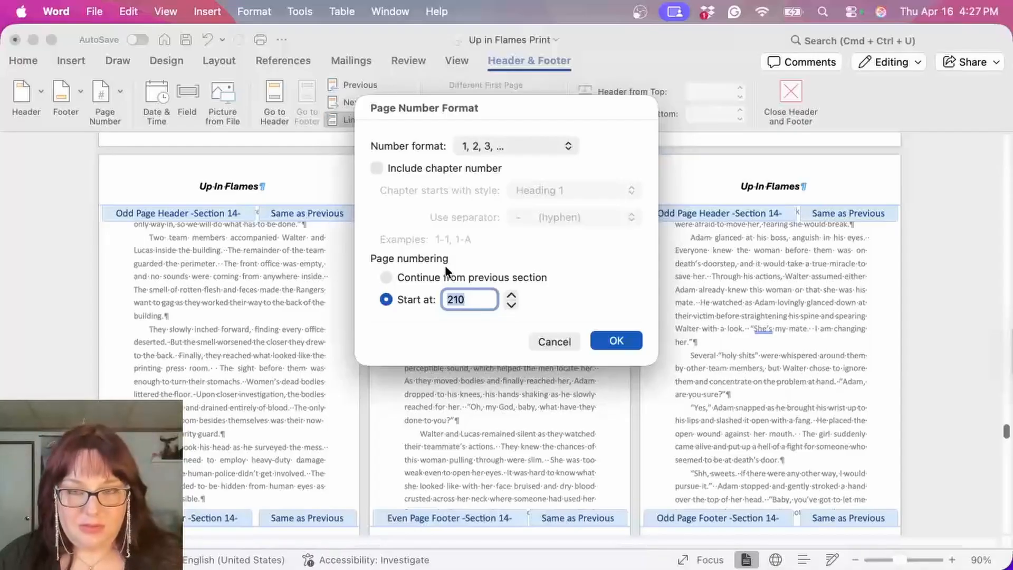
text(221)
click(622, 341)
Step: Set the page numbering of Section 13 to start at 211 and return to the body text
scroll(627, 341, up, 3)
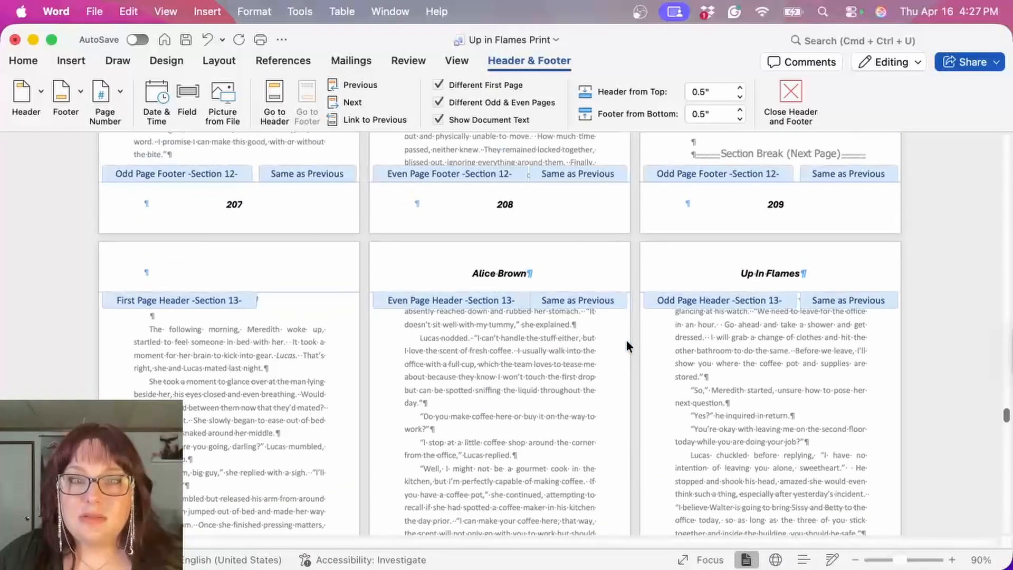
scroll(626, 341, down, 6)
scroll(626, 340, up, 10)
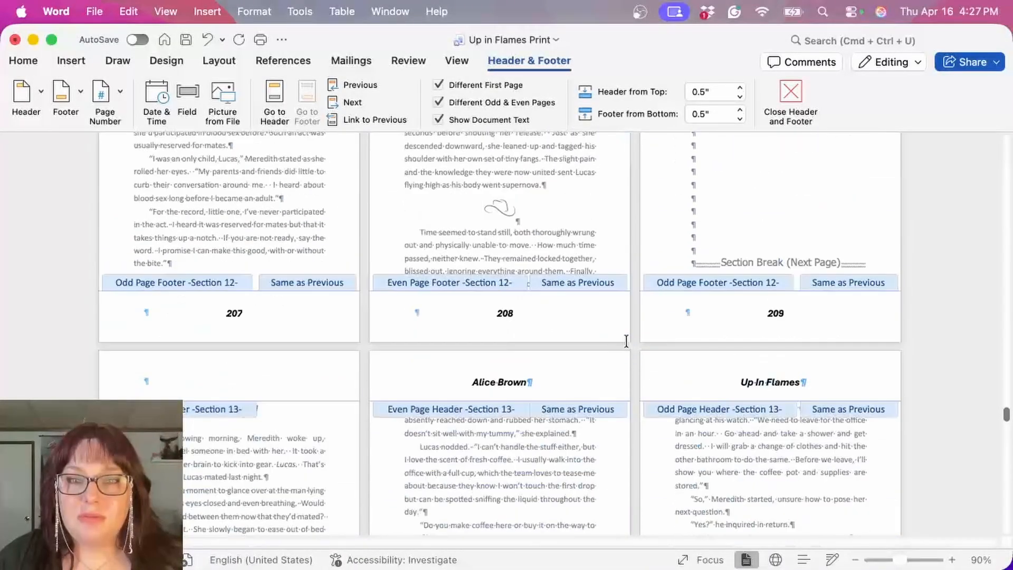
scroll(626, 341, down, 9)
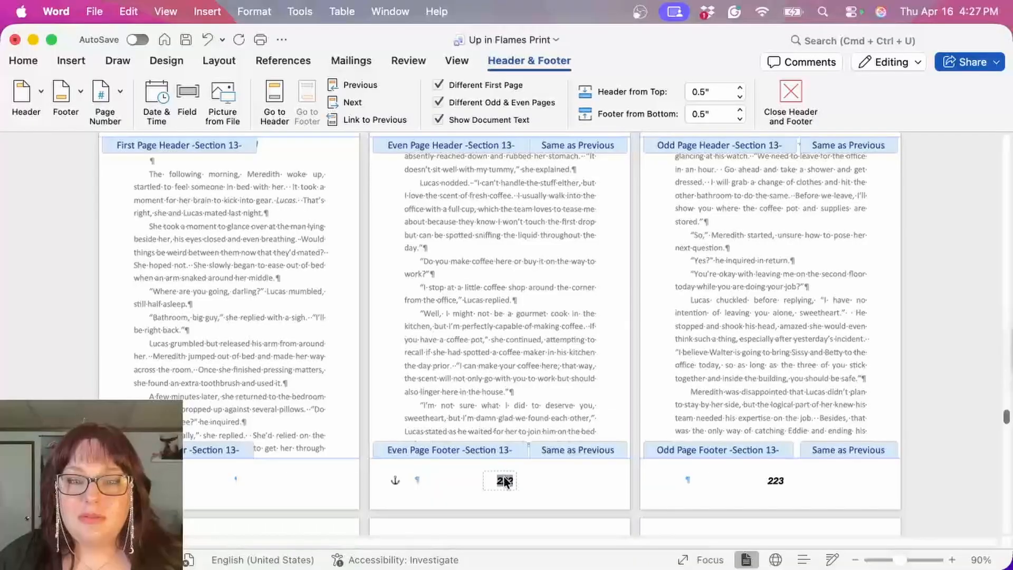
click(105, 100)
click(144, 138)
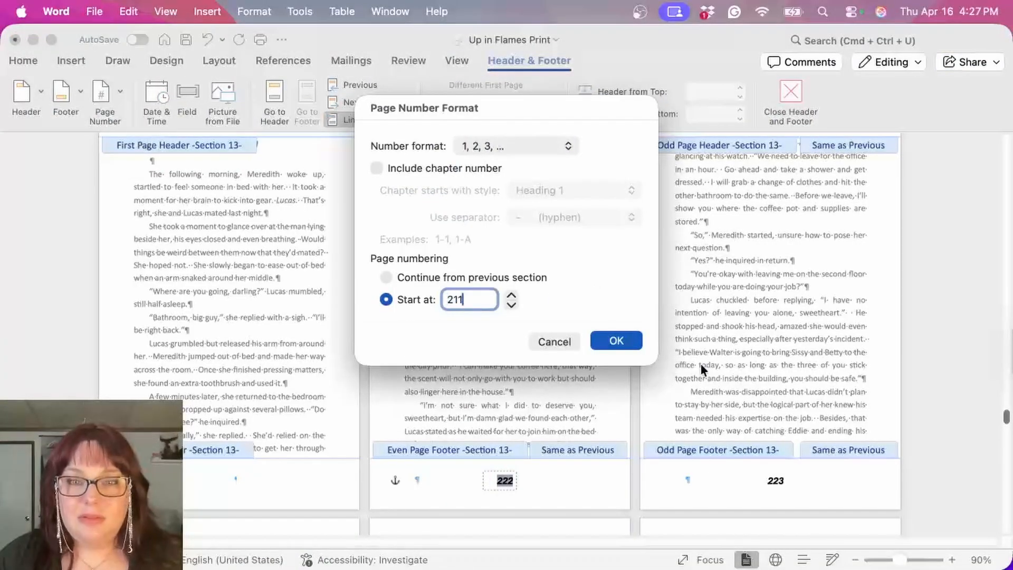
click(623, 343)
scroll(599, 317, up, 5)
scroll(598, 315, down, 3)
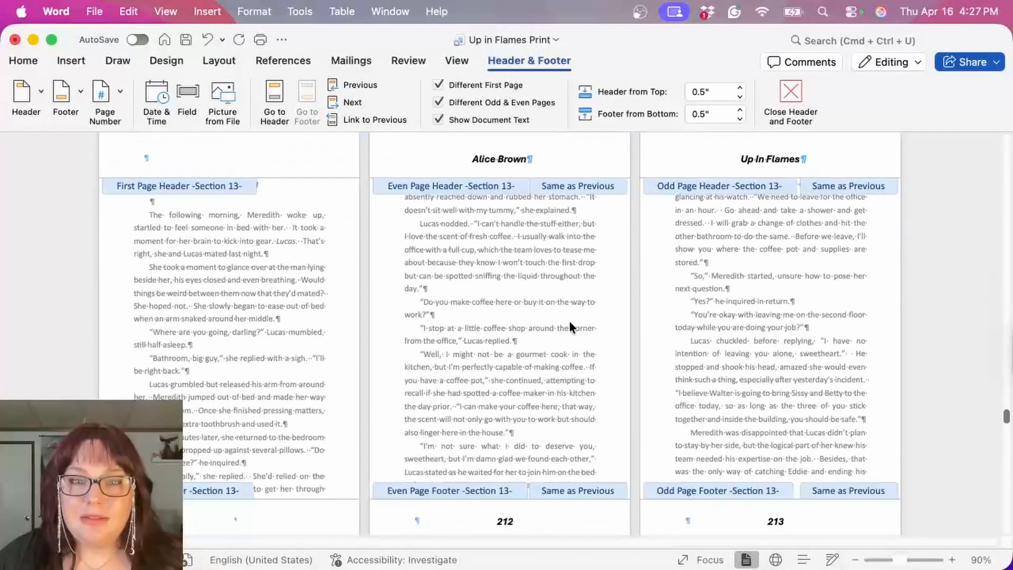
double_click(568, 321)
scroll(568, 321, down, 10)
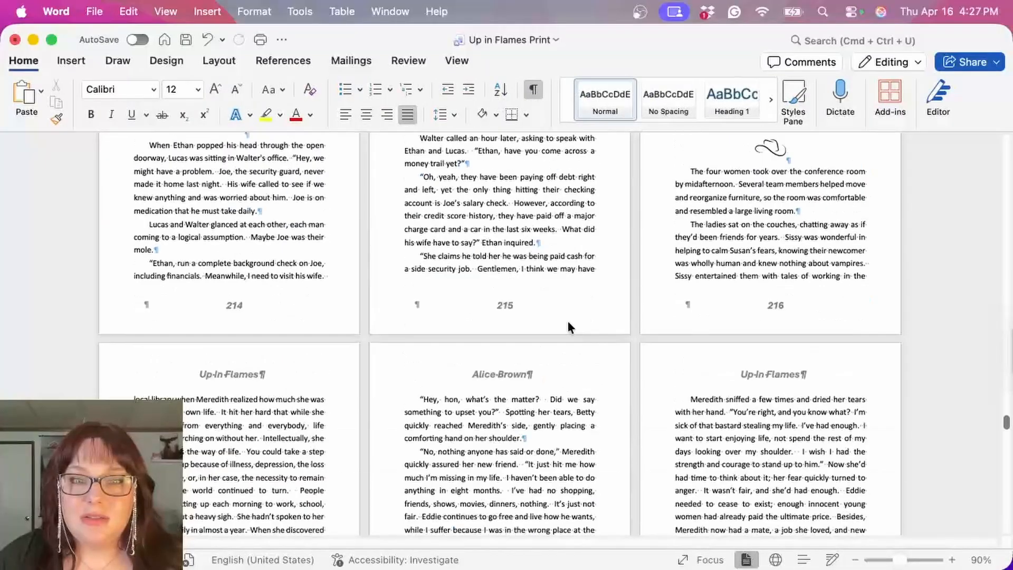
Step: Set the page numbering of Section 14 to start at 222 and return to the body text
scroll(568, 322, down, 10)
scroll(595, 404, up, 15)
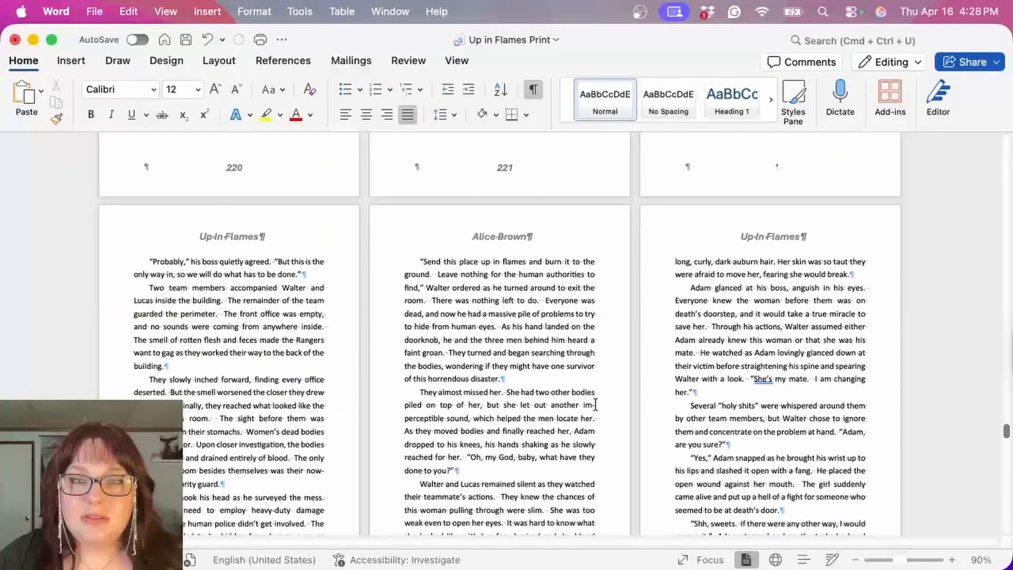
double_click(239, 474)
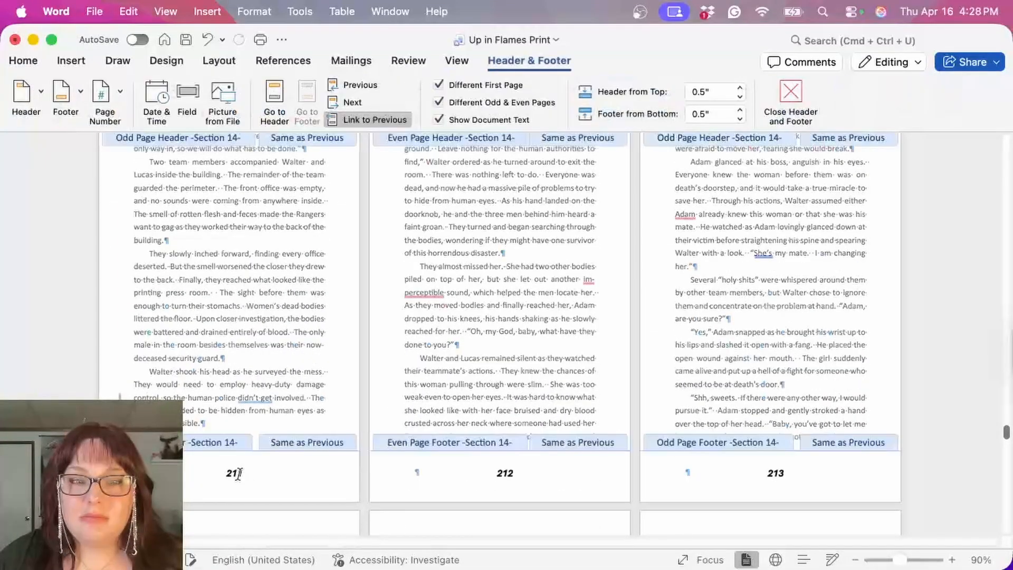
scroll(396, 317, up, 2)
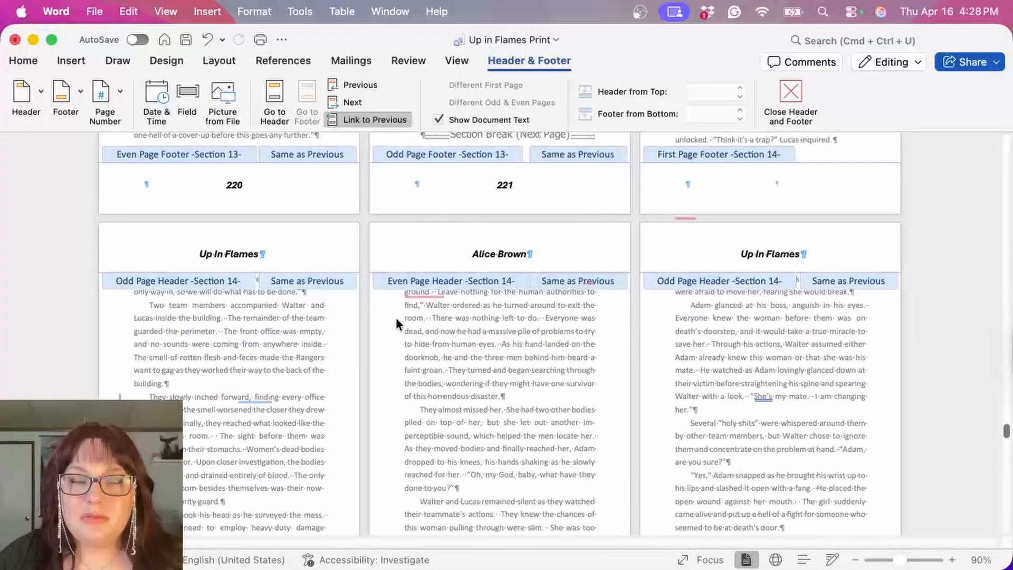
click(103, 93)
click(134, 136)
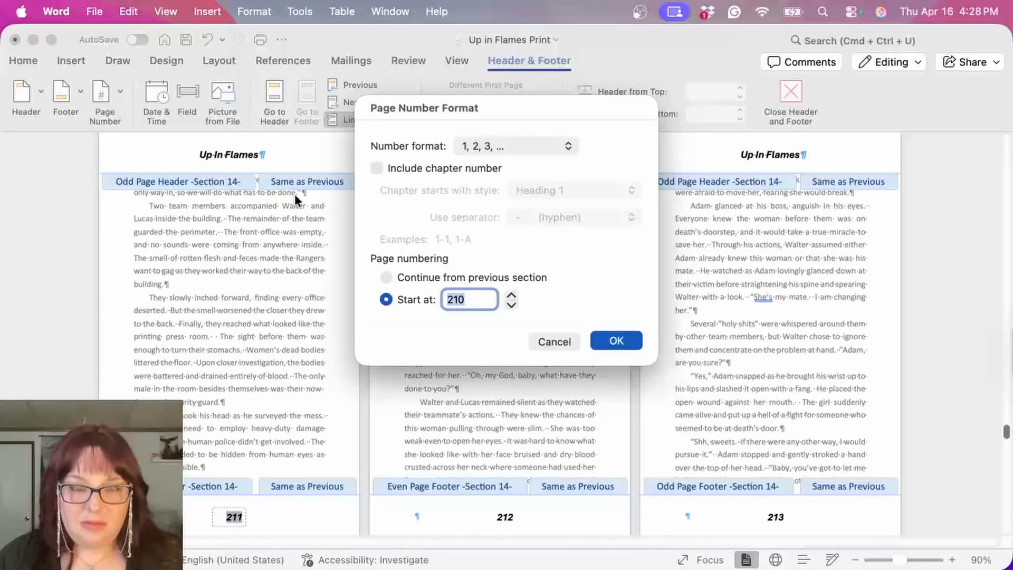
click(615, 341)
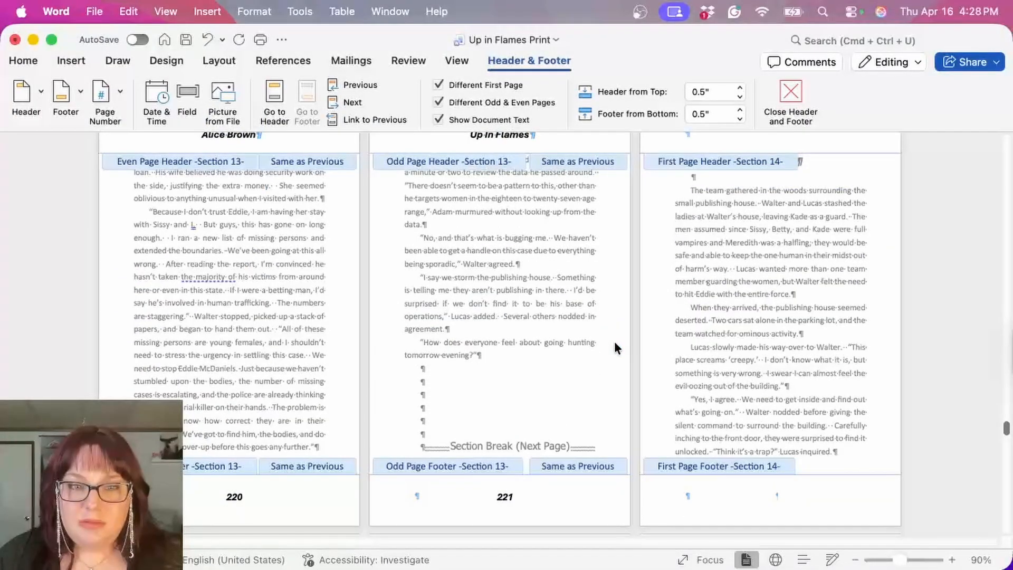
scroll(605, 343, down, 15)
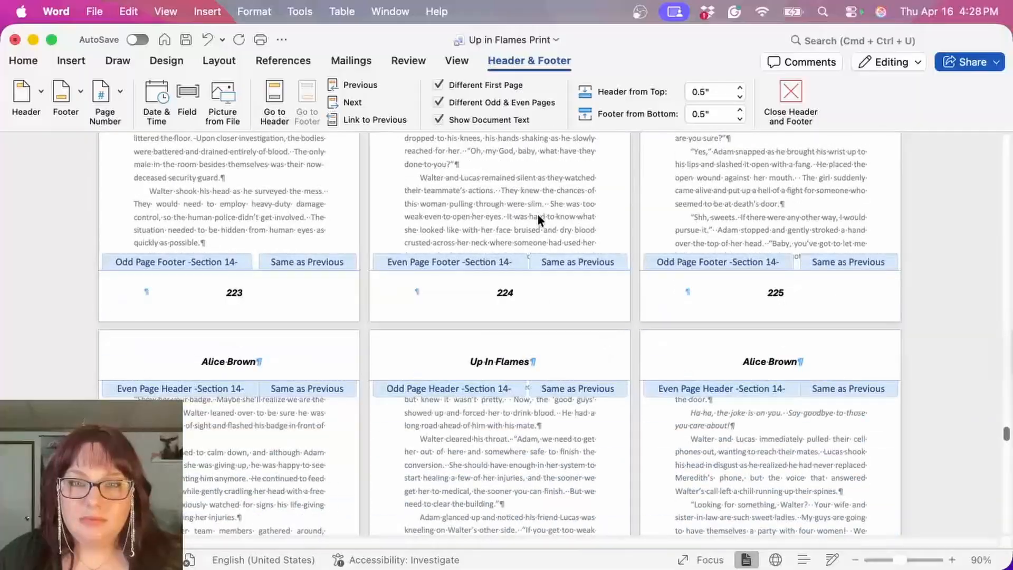
double_click(537, 215)
Step: Insert a Next Page section break at the end of Chapter 10 and remove the extra blank line above the Chapter 11 heading
scroll(537, 215, down, 20)
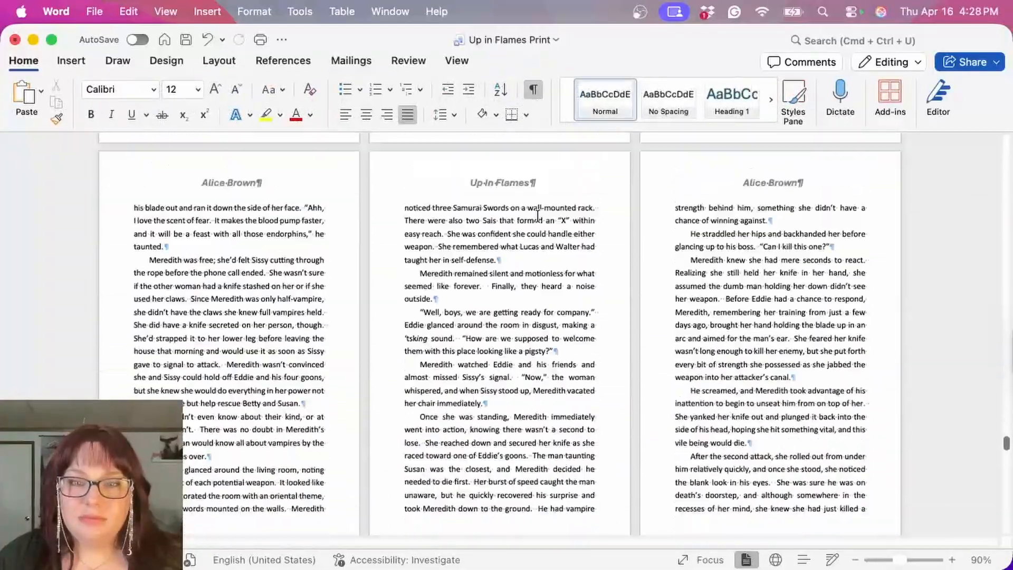
scroll(537, 215, down, 20)
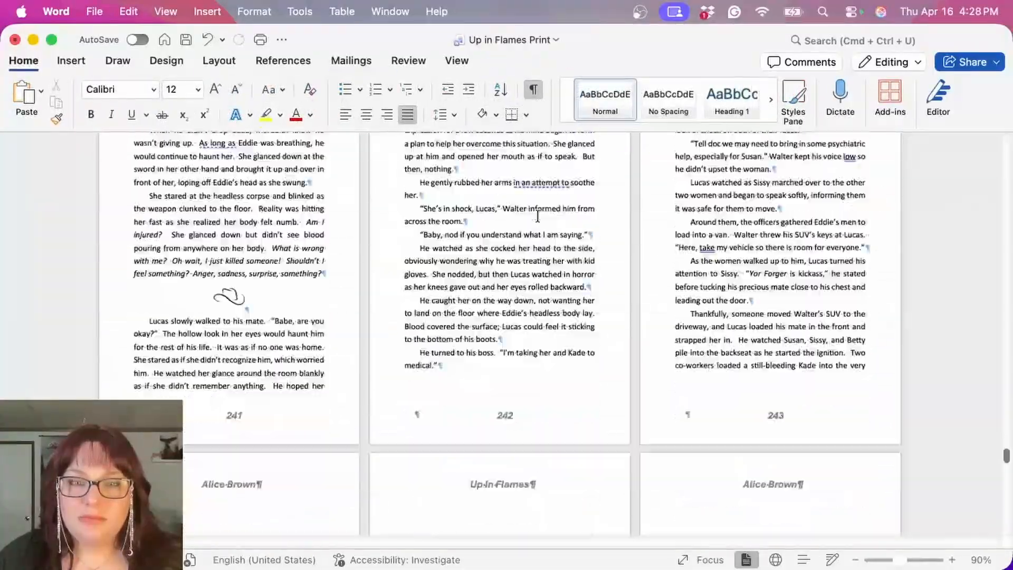
scroll(537, 216, down, 20)
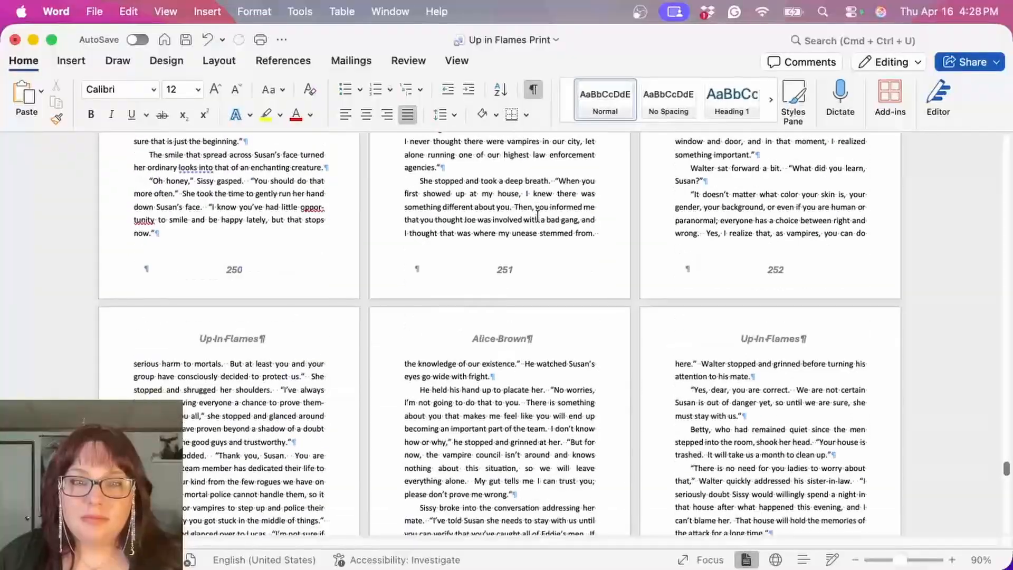
scroll(537, 216, down, 20)
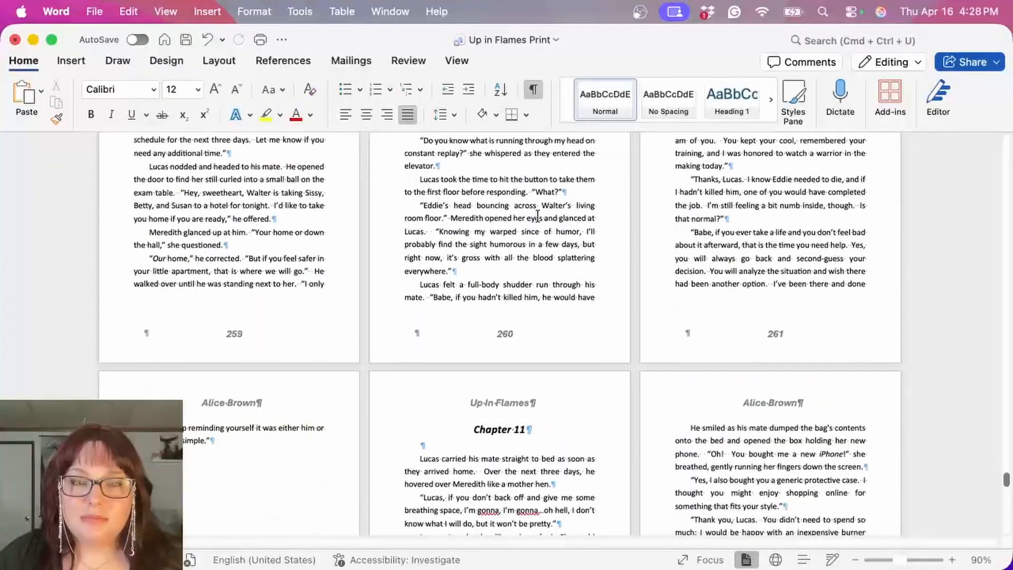
click(207, 63)
click(191, 92)
click(275, 266)
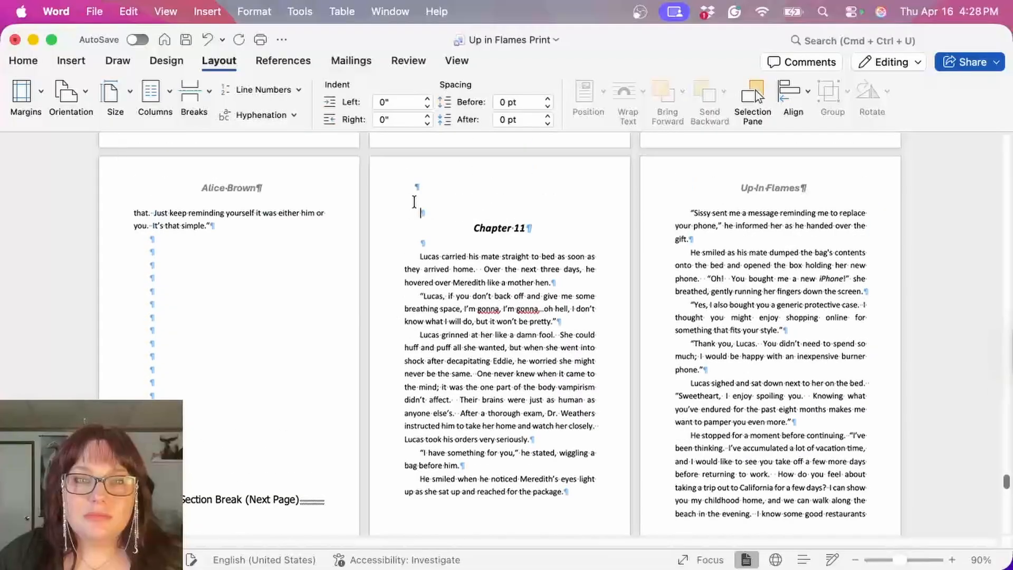
key(BackSpace)
click(203, 94)
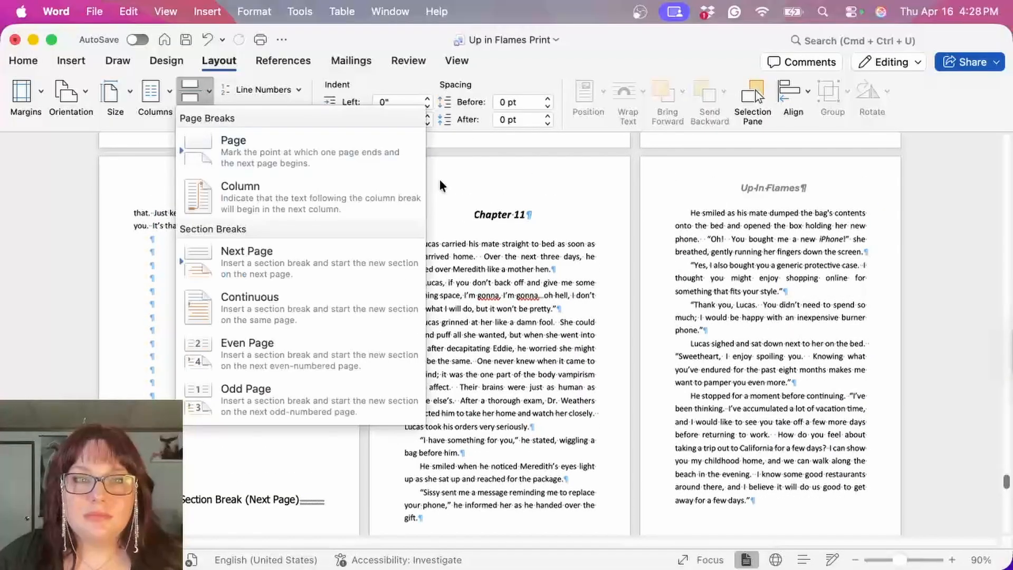
click(457, 184)
Step: Unlink the first page header and first page footer of Section 15 from the previous section
double_click(481, 182)
click(391, 120)
scroll(549, 393, down, 2)
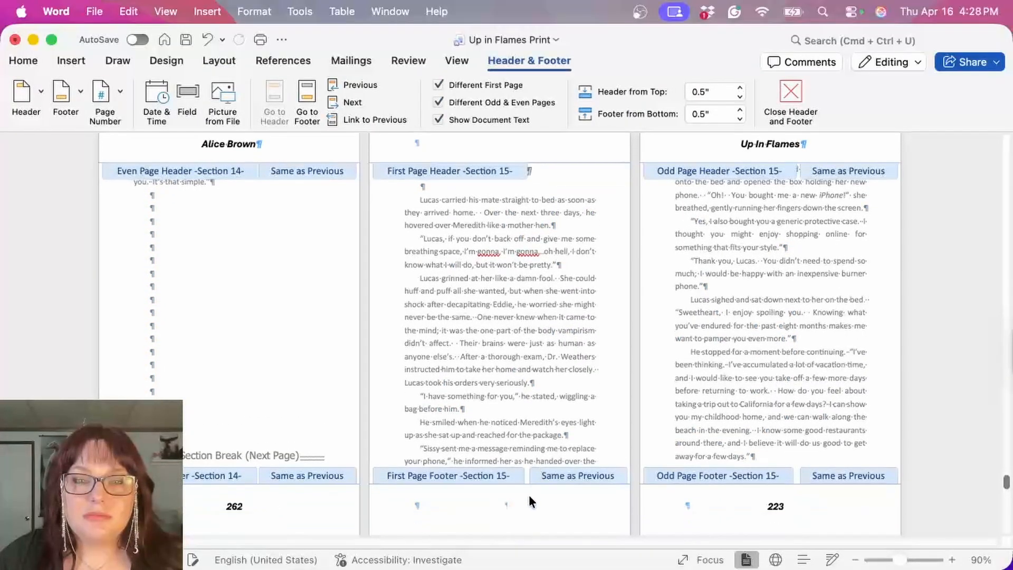
click(529, 496)
click(369, 119)
scroll(546, 234, down, 2)
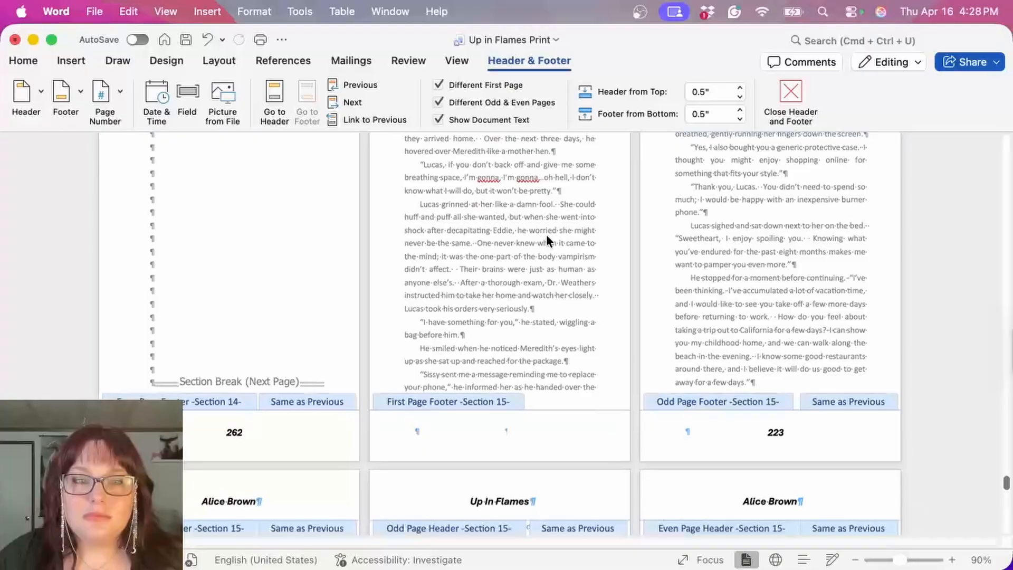
Step: Set the page numbering of Section 15 to start at 263 and return to the body text
click(775, 428)
click(120, 93)
click(165, 140)
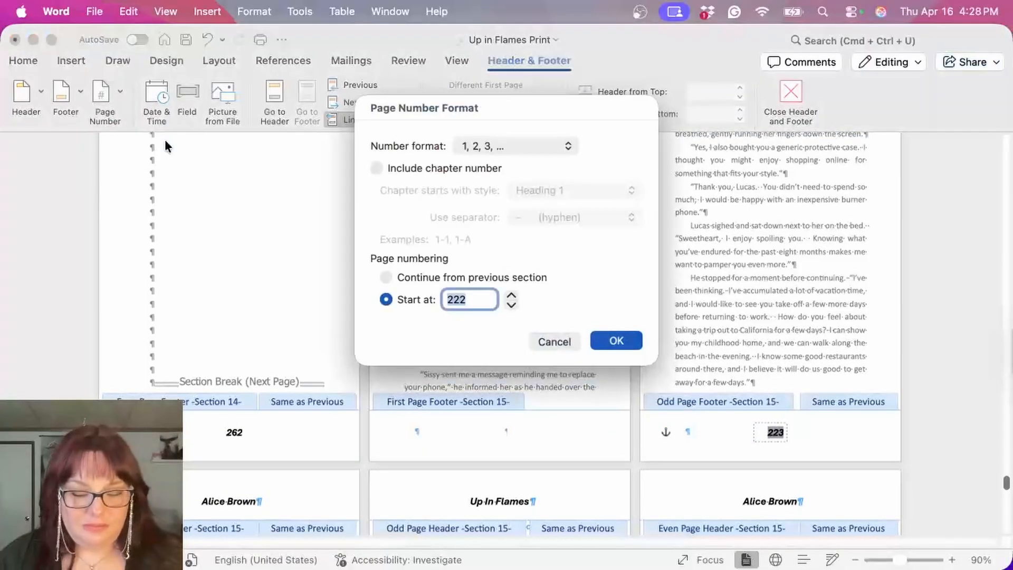
click(633, 340)
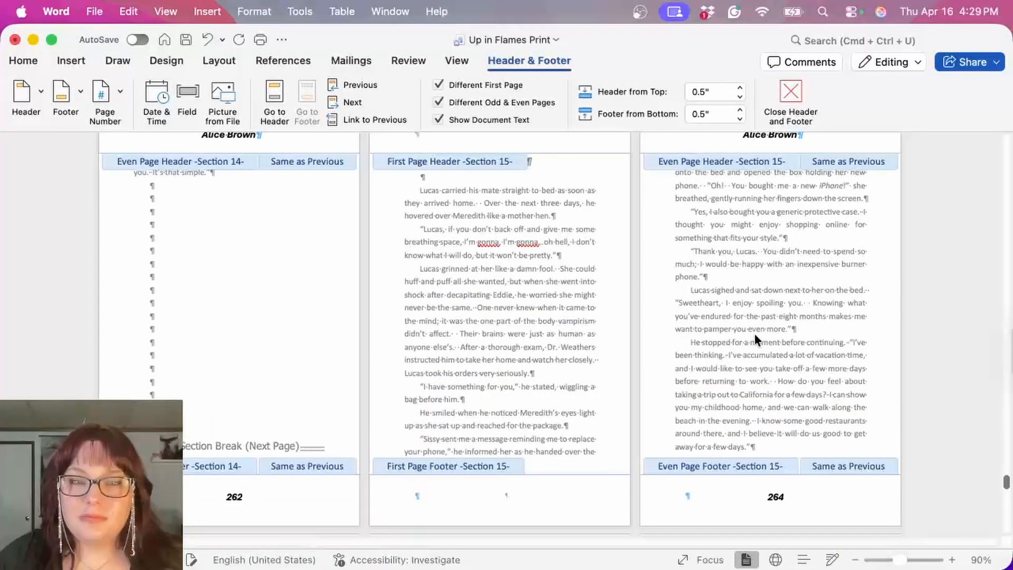
double_click(754, 335)
Step: Insert a Next Page section break at the end of Chapter 11 and remove the extra blank line above the Epilogue heading
scroll(754, 336, down, 20)
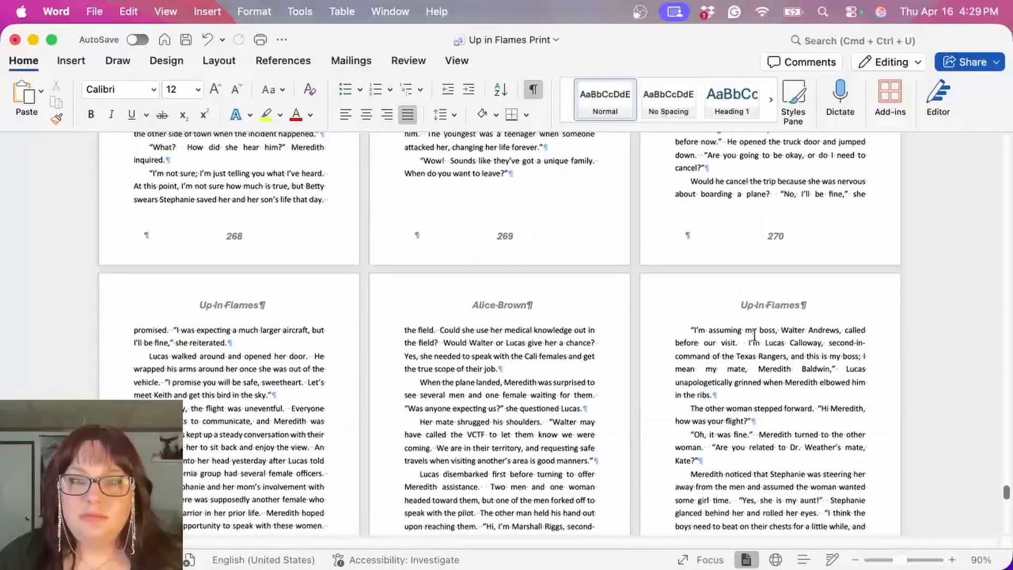
scroll(755, 335, down, 15)
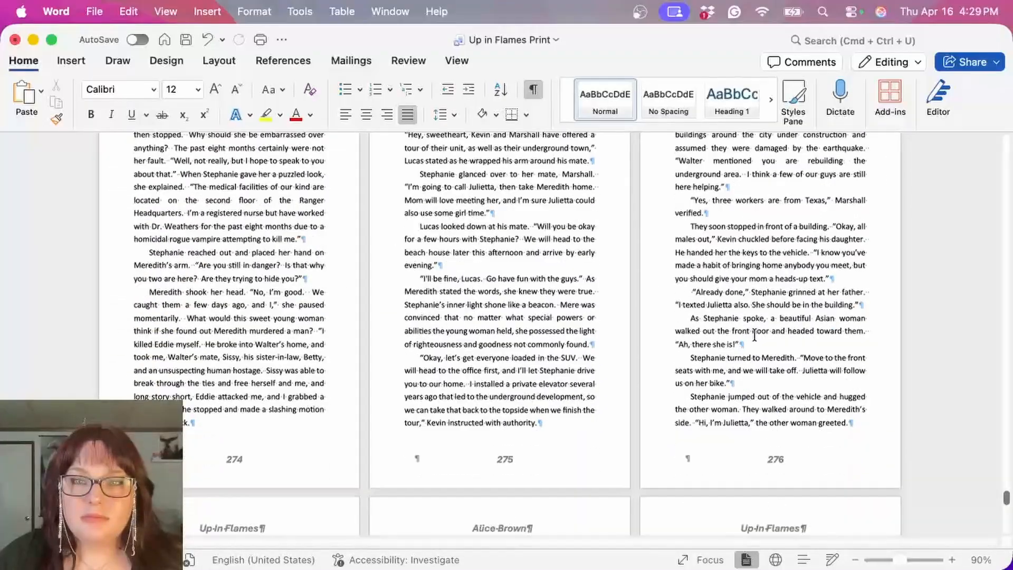
scroll(755, 336, down, 15)
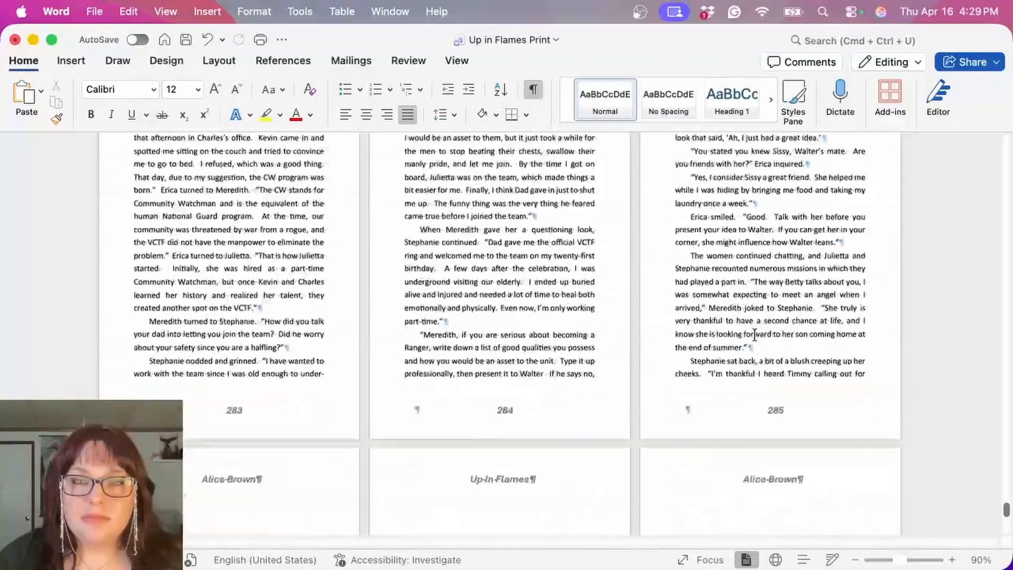
scroll(754, 335, down, 10)
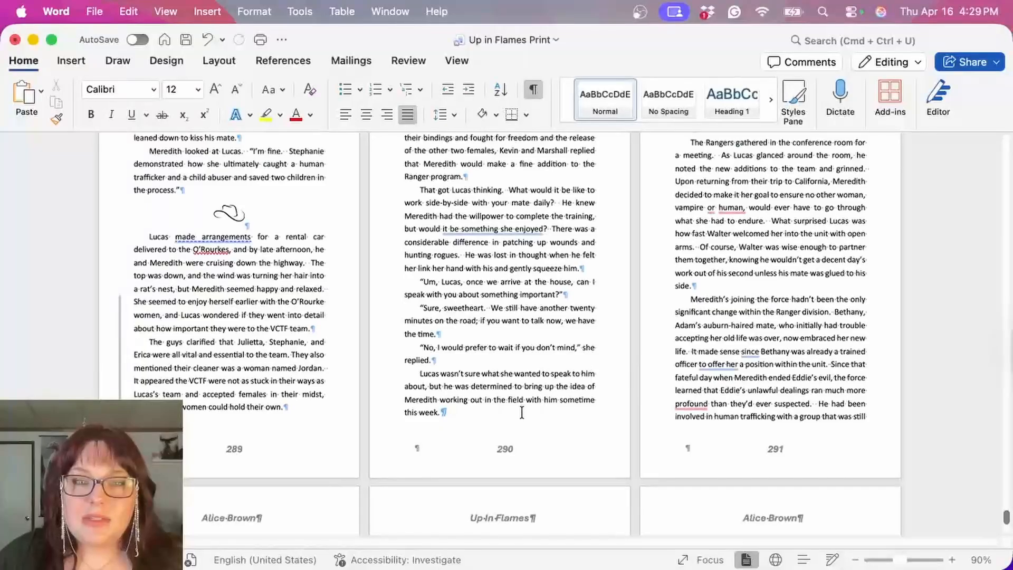
click(219, 60)
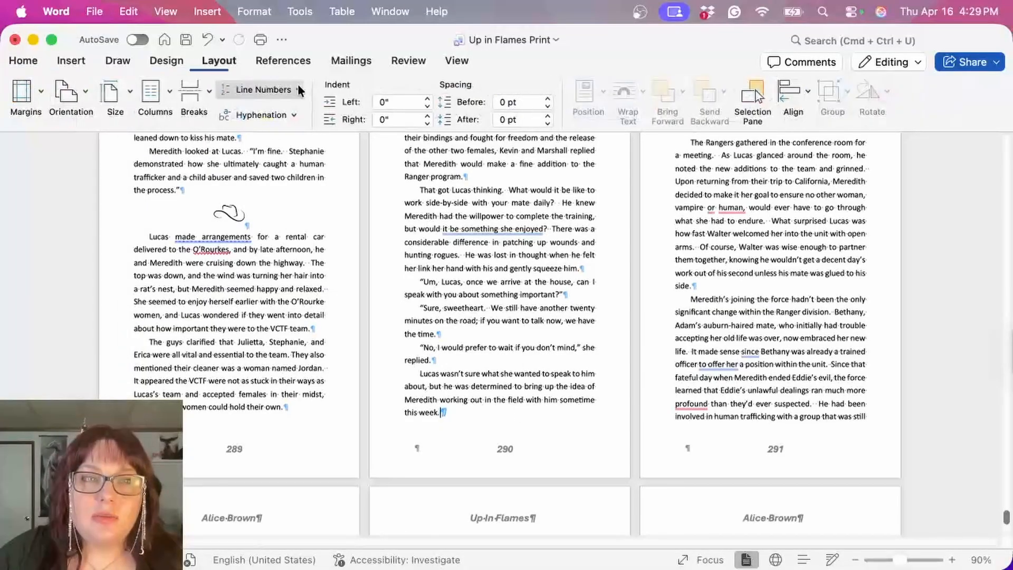
click(198, 87)
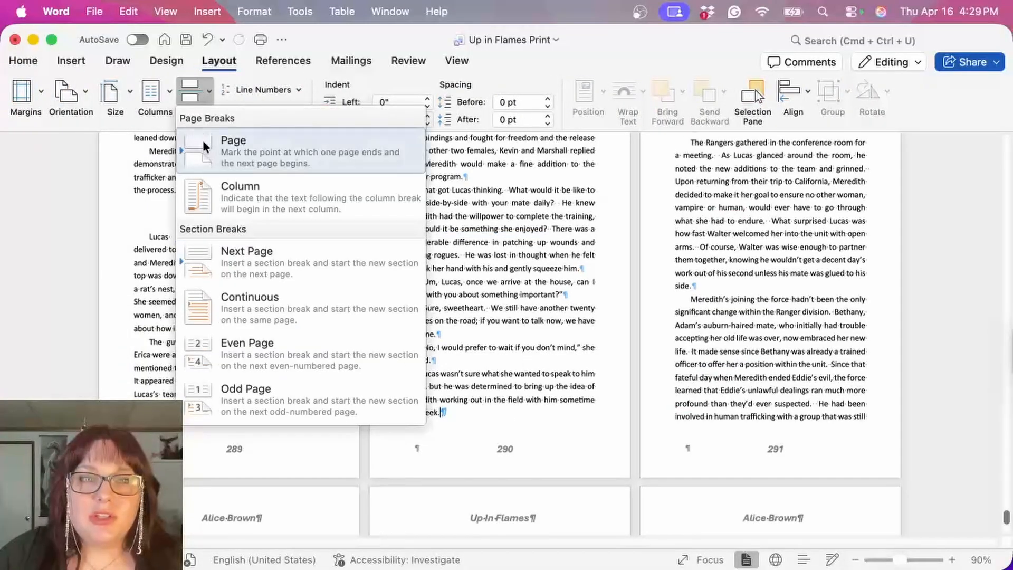
click(260, 256)
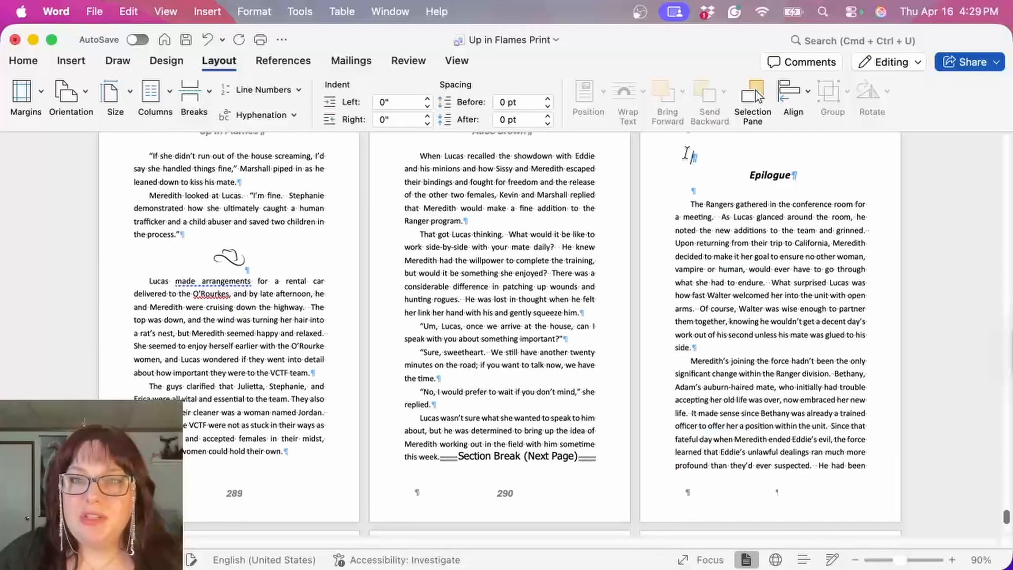
drag(686, 155, 709, 156)
key(Delete)
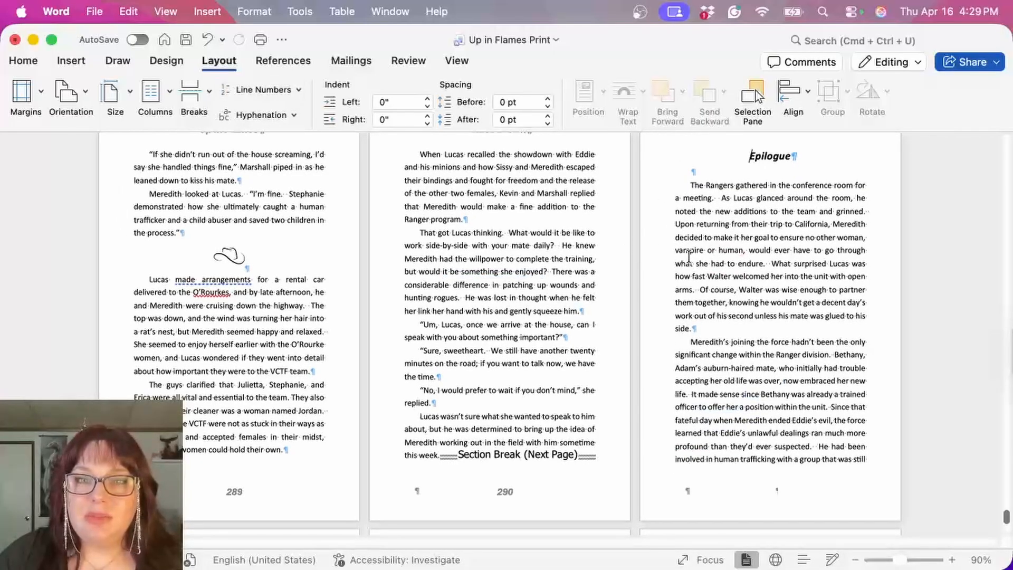
Step: Unlink the first page header and first page footer of Section 16 from the previous section
scroll(686, 248, up, 2)
double_click(736, 151)
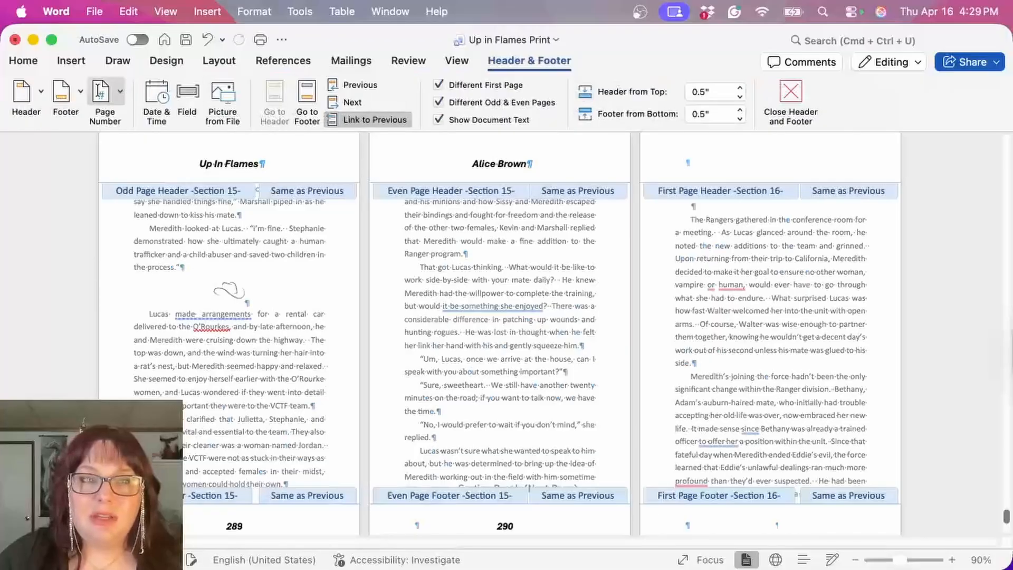
scroll(710, 390, down, 4)
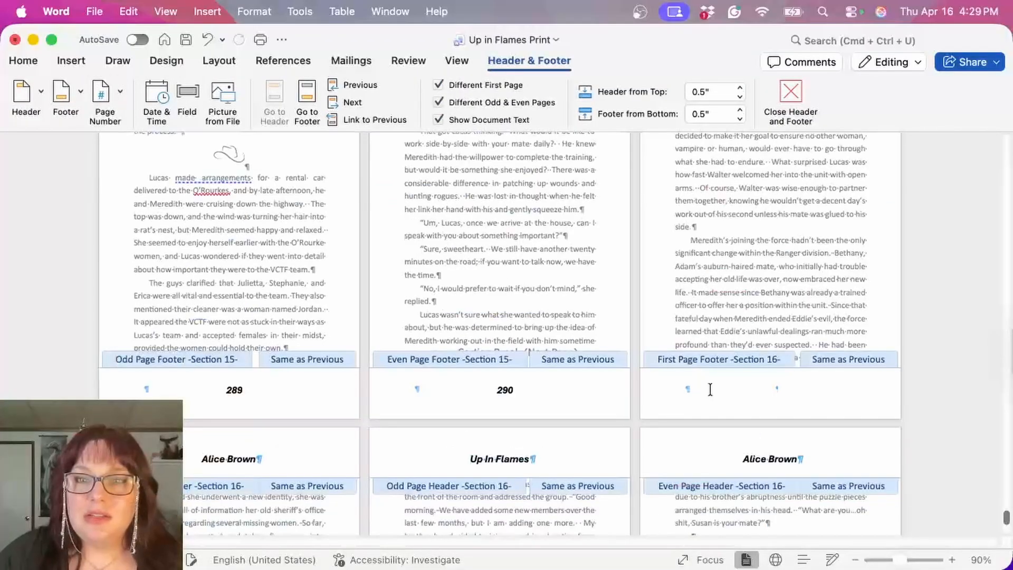
click(739, 383)
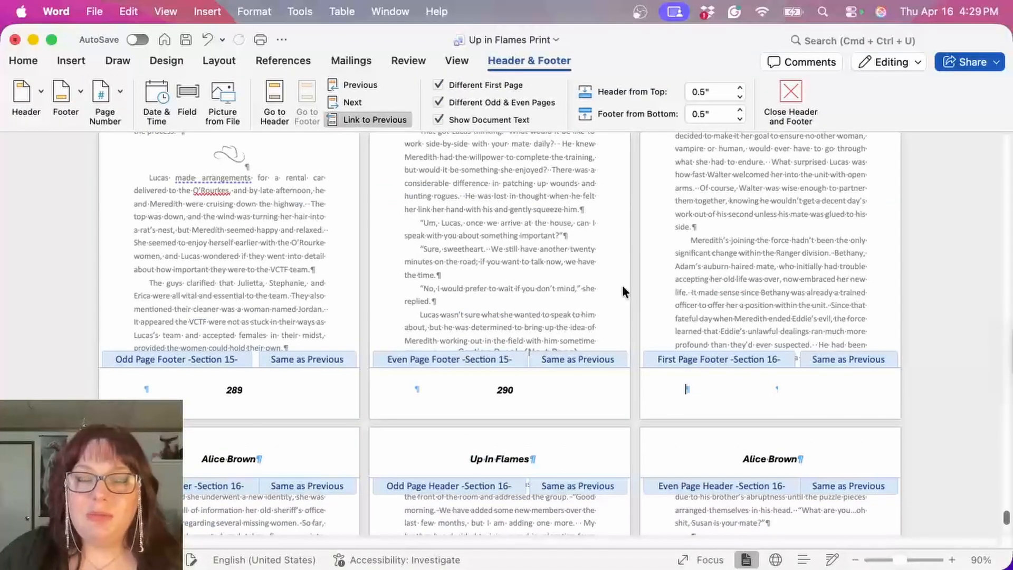
click(368, 118)
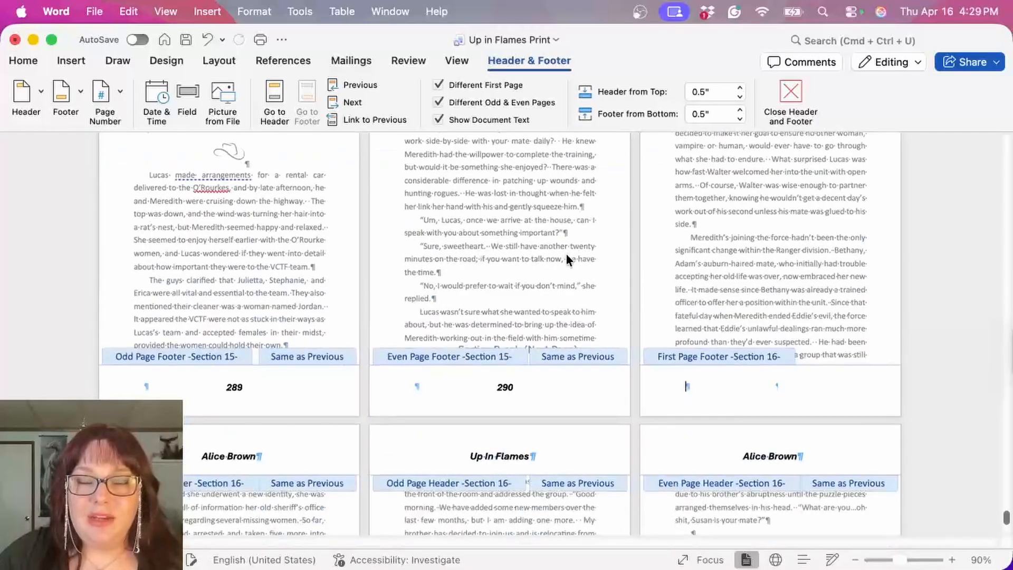
Step: Set the page numbering of Section 16 to start at 291 and return to the body text
scroll(565, 253, down, 4)
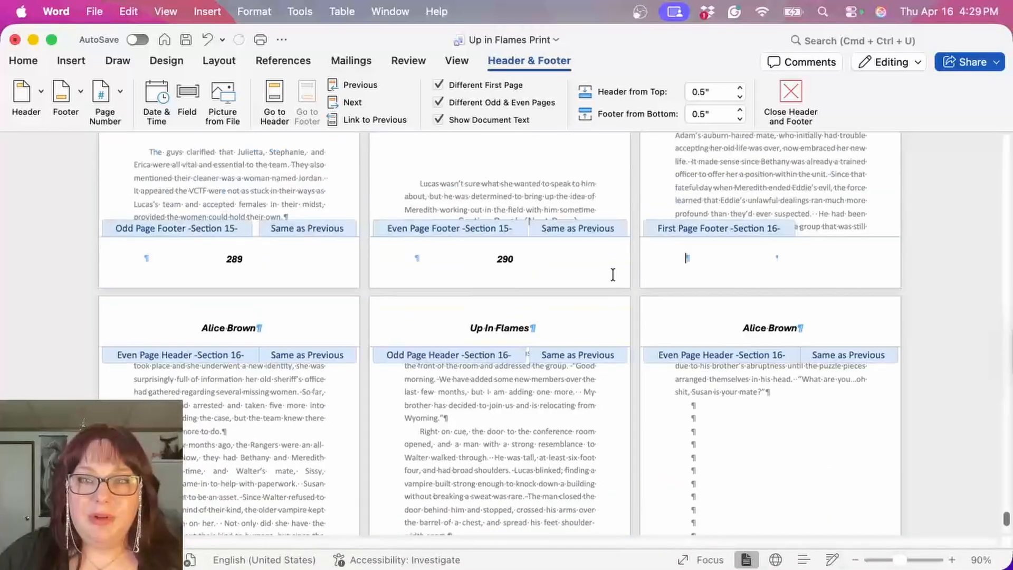
scroll(335, 363, down, 4)
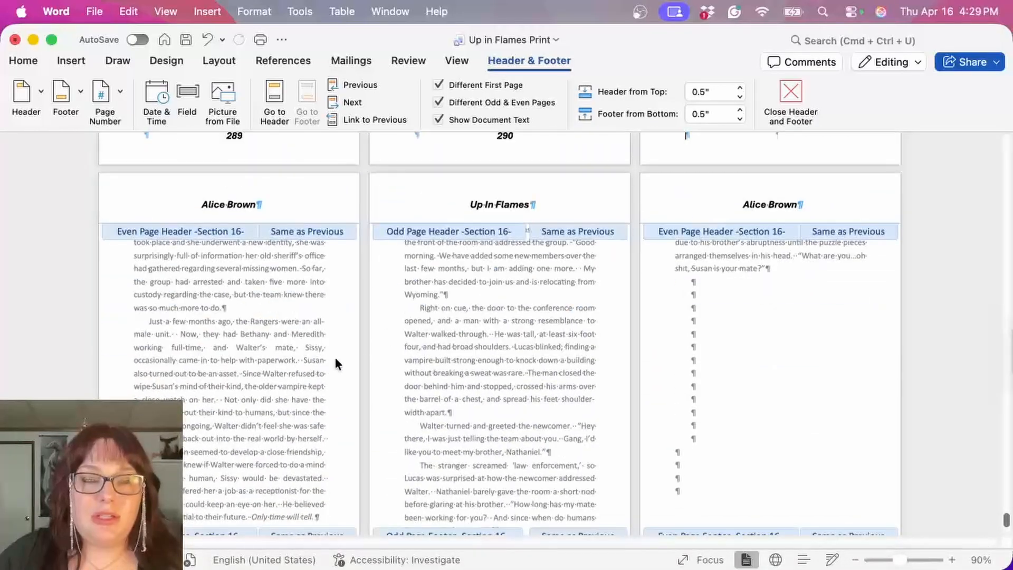
scroll(336, 364, down, 3)
double_click(237, 462)
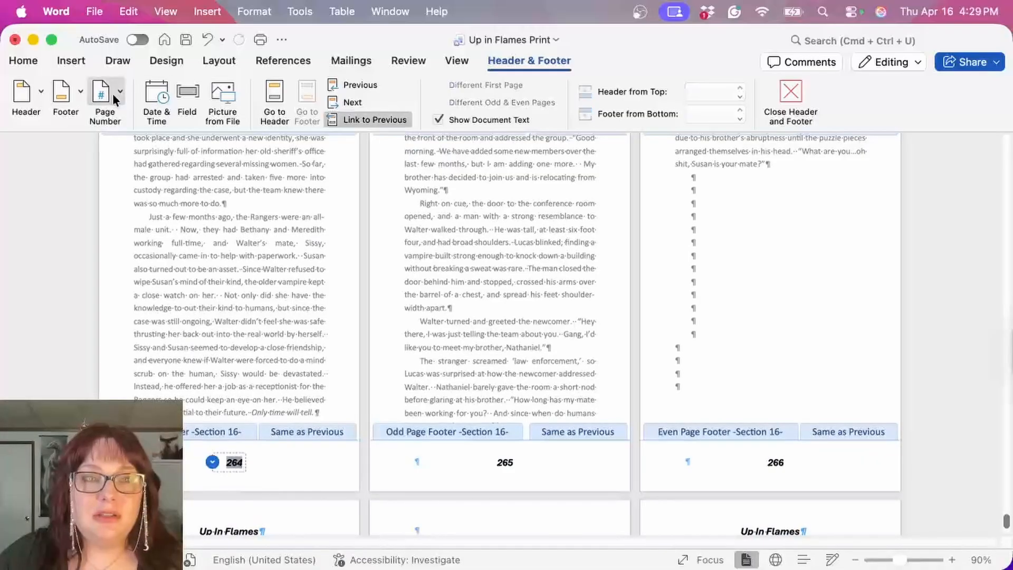
click(112, 94)
click(158, 139)
click(631, 346)
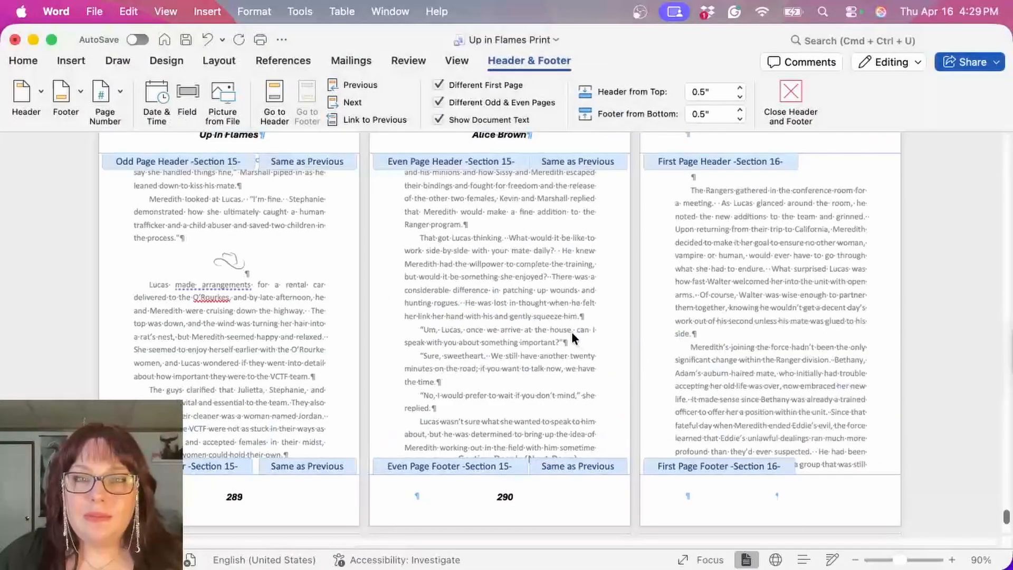
double_click(549, 328)
Step: Insert a Next Page section break at the end of the Epilogue and remove the extra blank line above the About the Authors photo
scroll(547, 328, down, 14)
scroll(687, 292, down, 5)
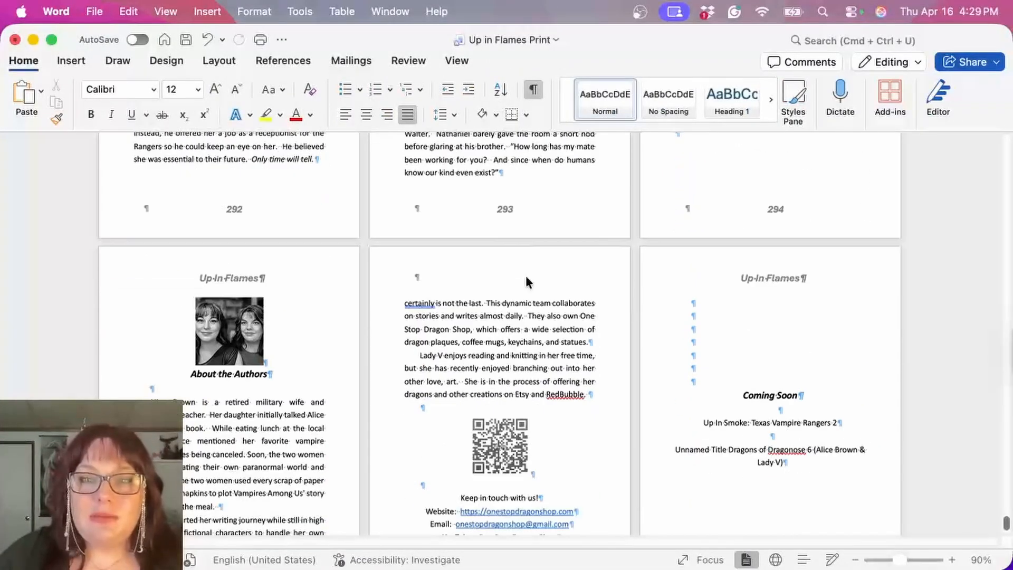
scroll(592, 269, up, 4)
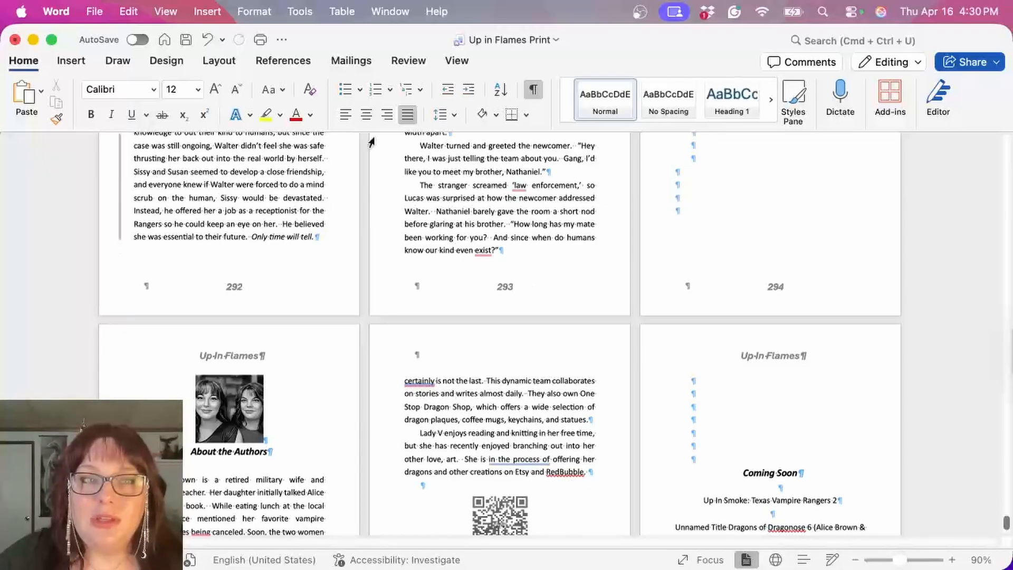
click(221, 61)
click(193, 91)
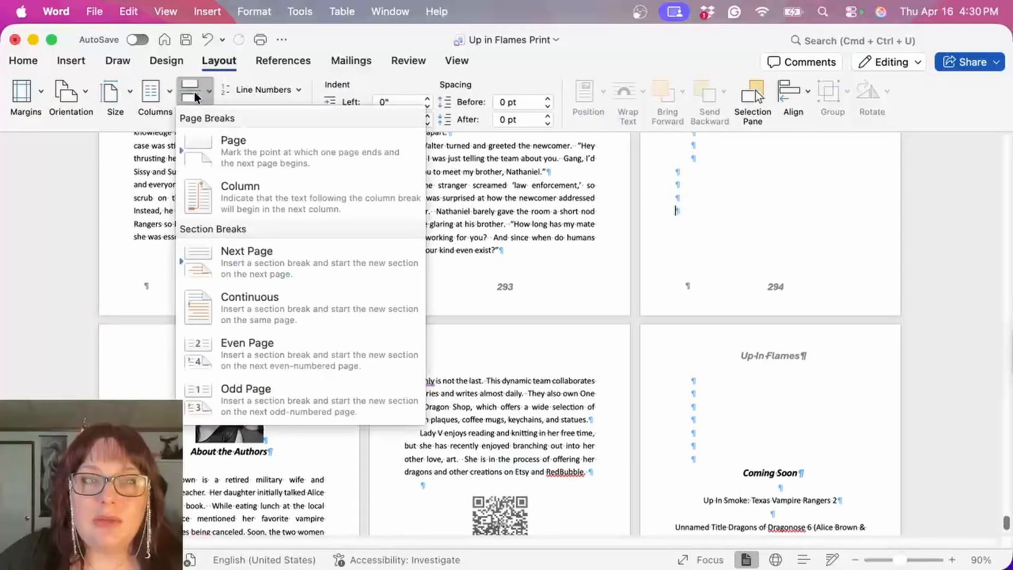
click(264, 254)
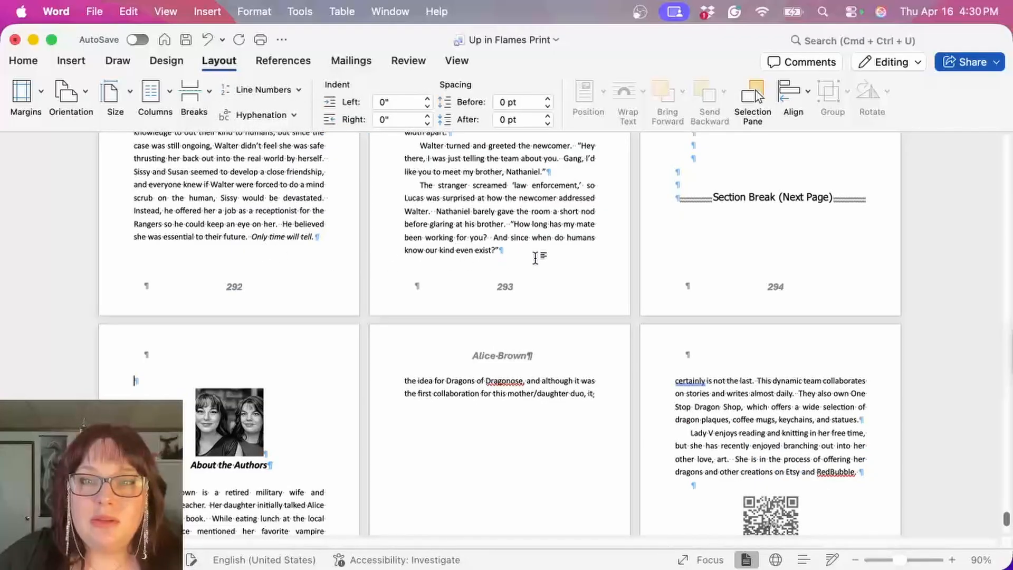
scroll(580, 269, down, 2)
key(Delete)
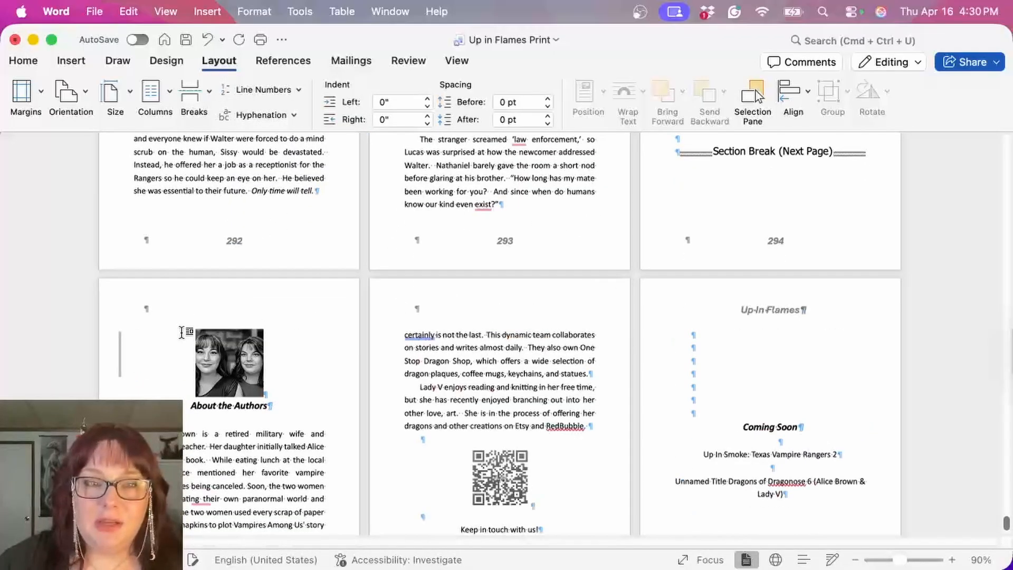
Step: Insert a Next Page section break after the authors' contact details, just before the Coming Soon page
scroll(465, 489, down, 5)
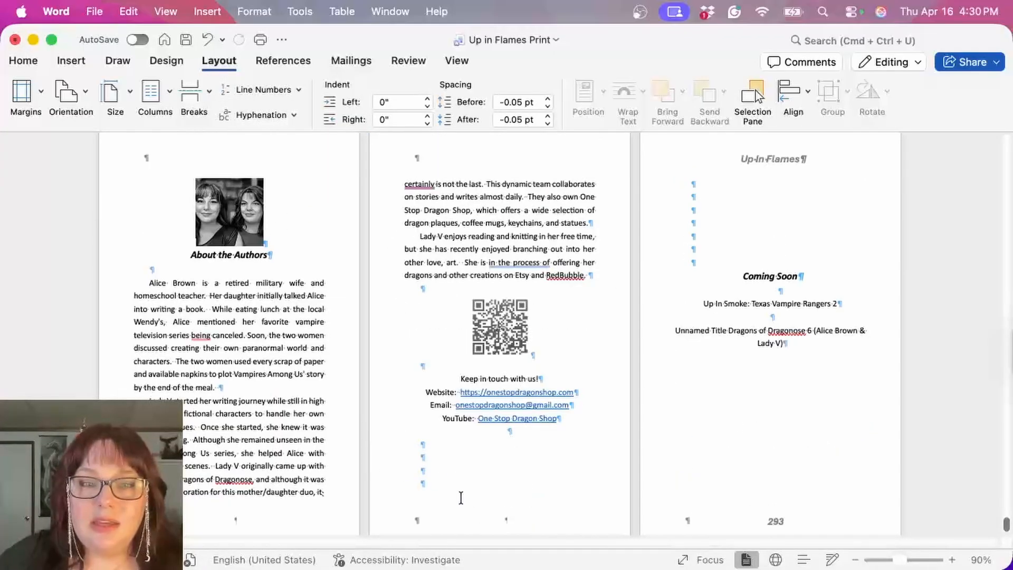
click(460, 483)
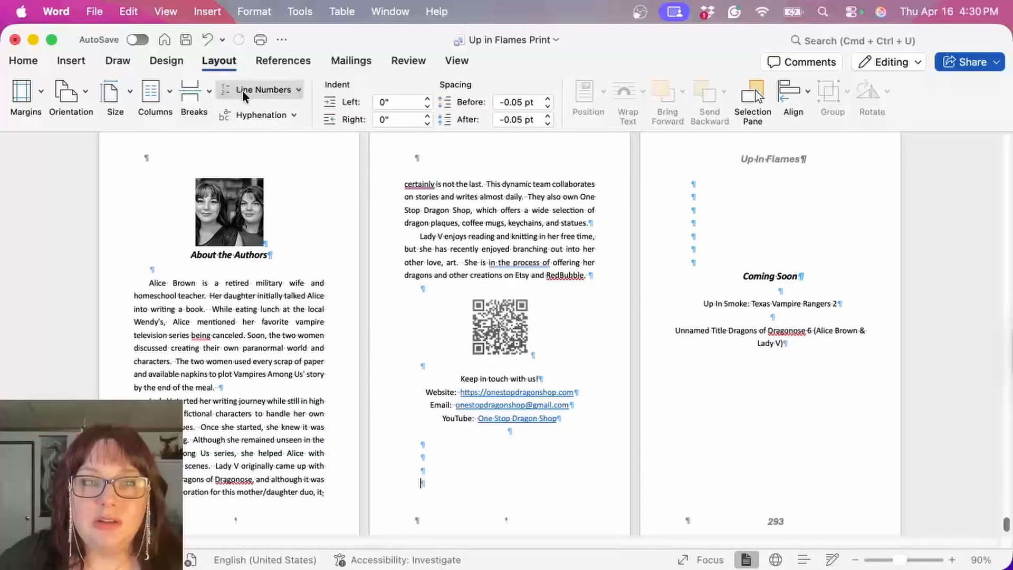
click(198, 97)
click(287, 257)
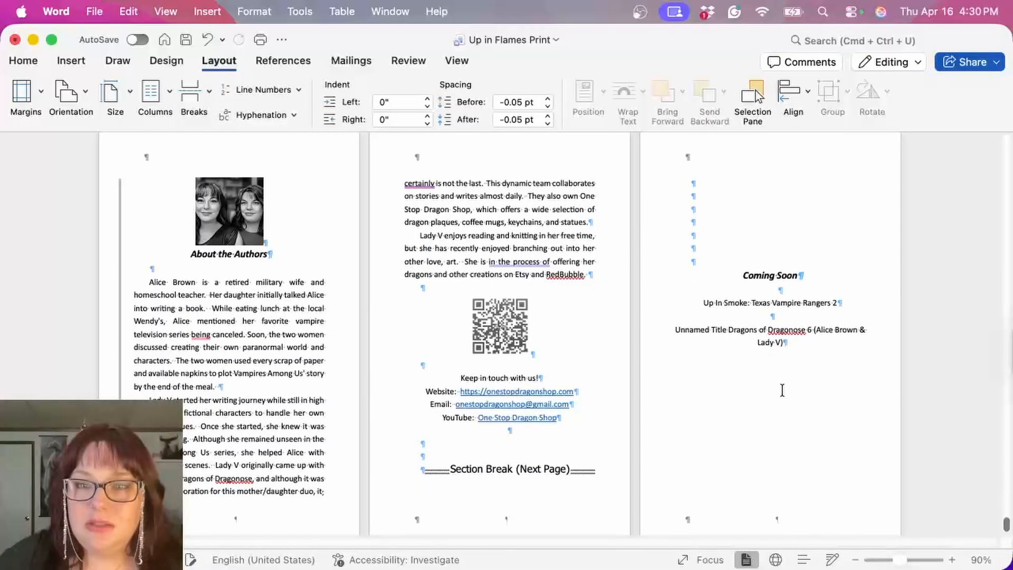
Step: Unlink the first page headers and first page footers of Sections 17 and 18 from their previous sections
scroll(449, 318, down, 1)
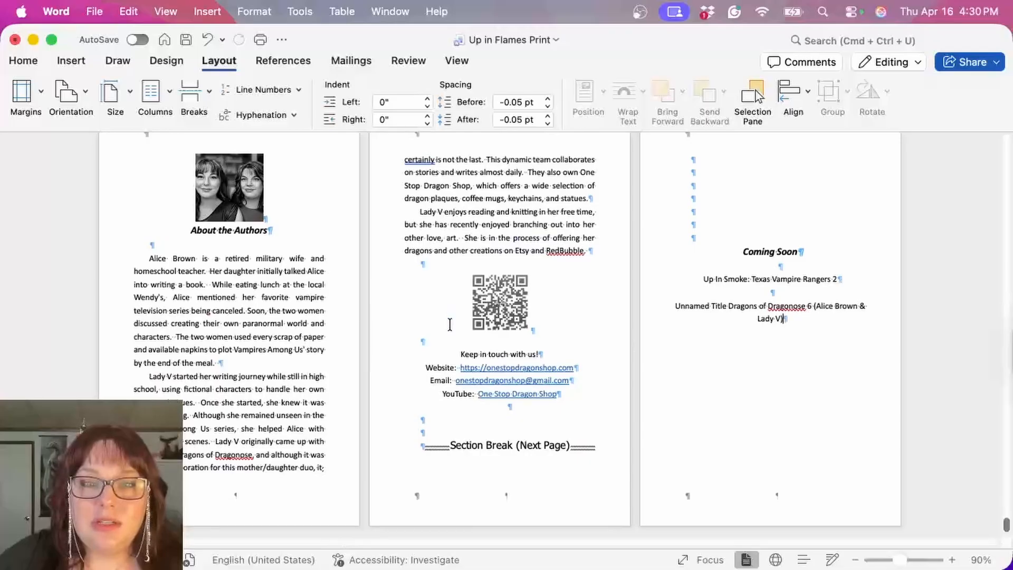
double_click(293, 498)
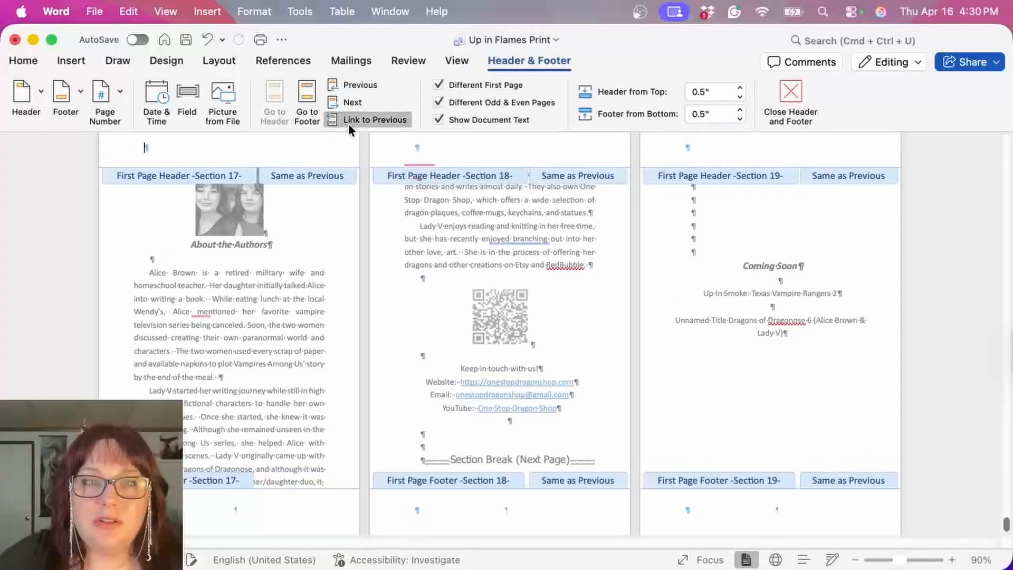
click(348, 120)
click(470, 171)
click(363, 120)
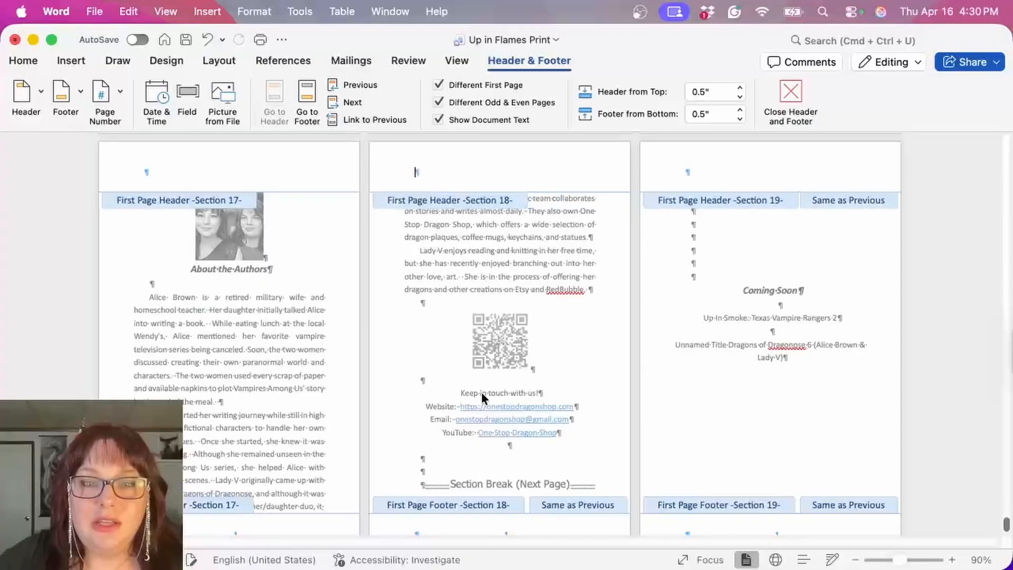
scroll(483, 397, down, 2)
click(389, 121)
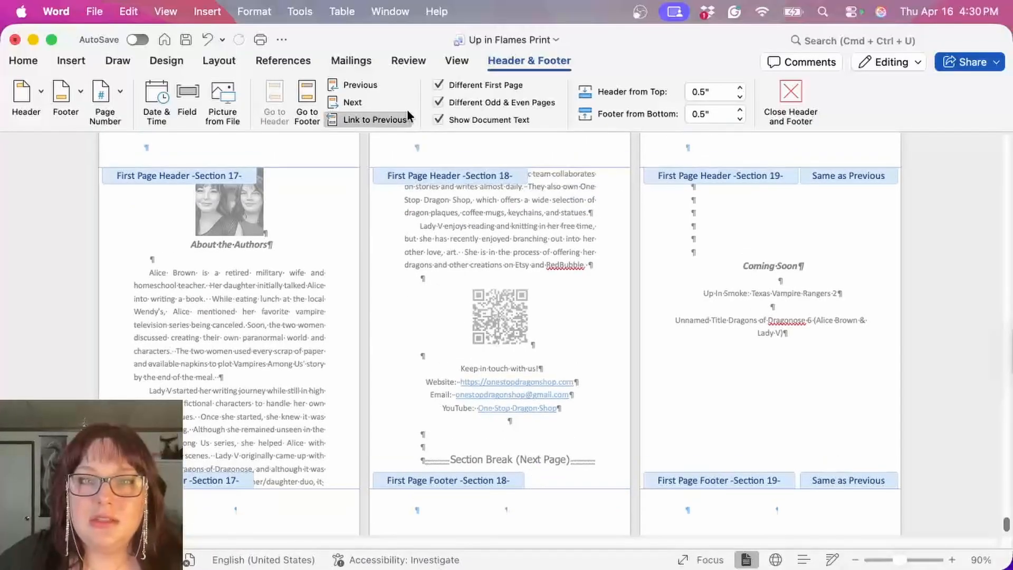
Step: Unlink the first page header and first page footer of Section 19 from the previous section and return to the body text
click(401, 118)
click(784, 528)
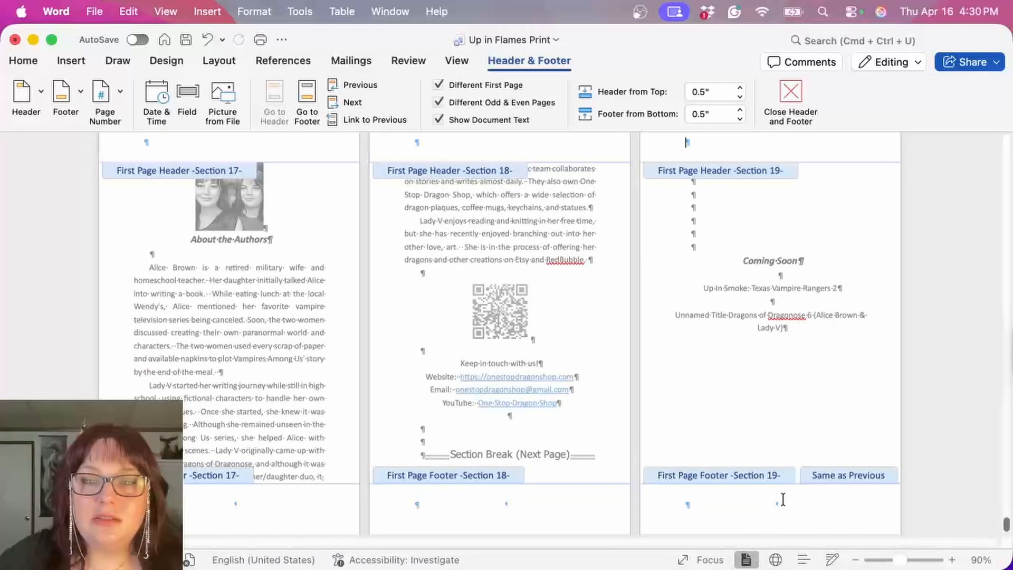
click(347, 120)
double_click(518, 246)
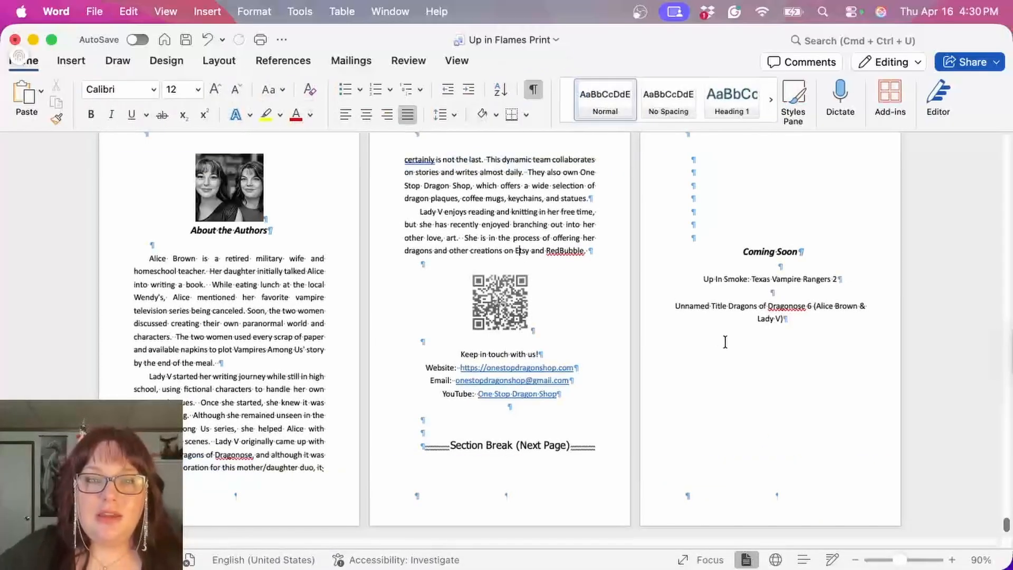
Step: Export the manuscript to the Desktop as a PDF named Up in Flames Print, using the Best for printing option
scroll(730, 340, up, 10)
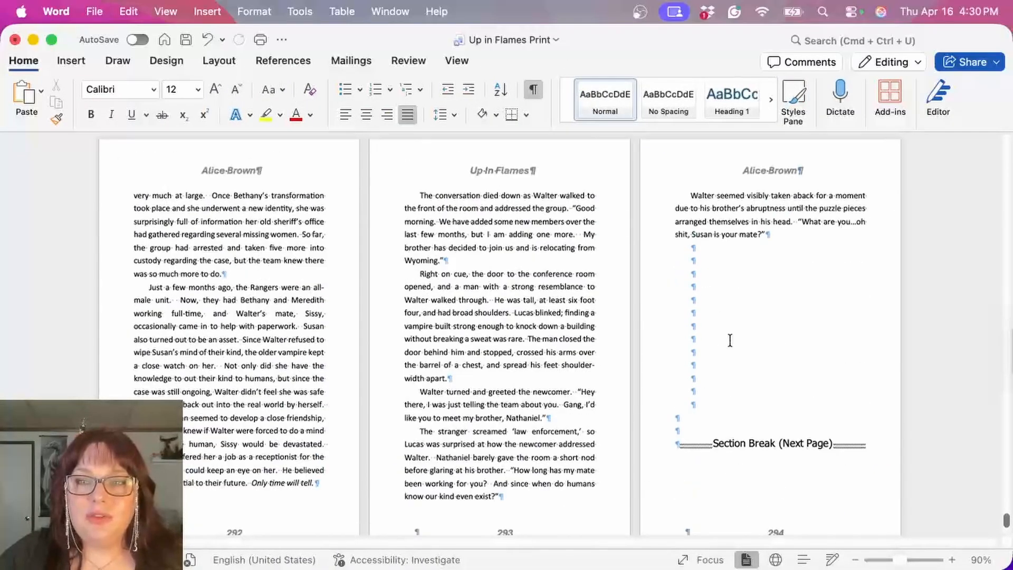
scroll(730, 340, up, 10)
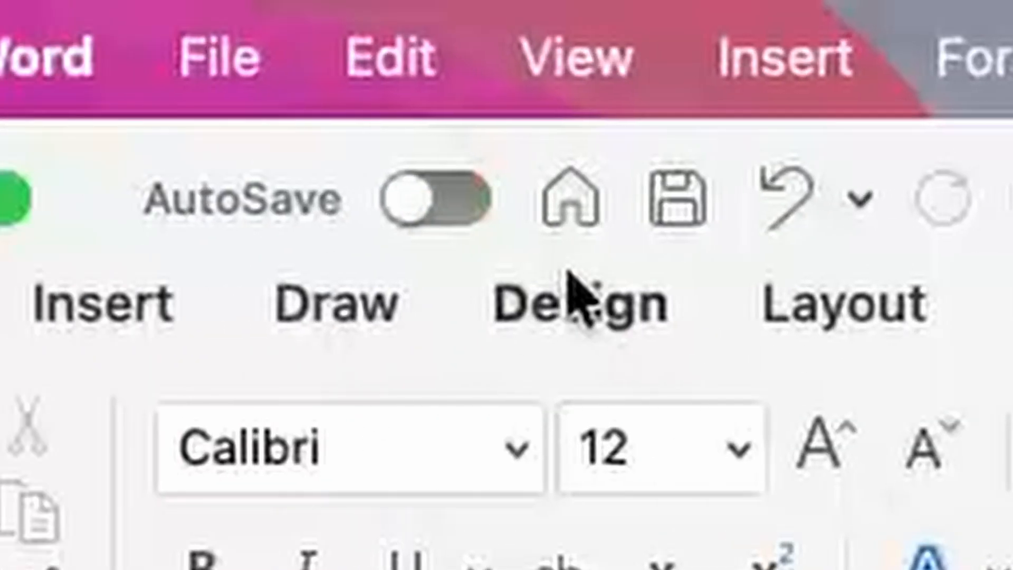
click(37, 56)
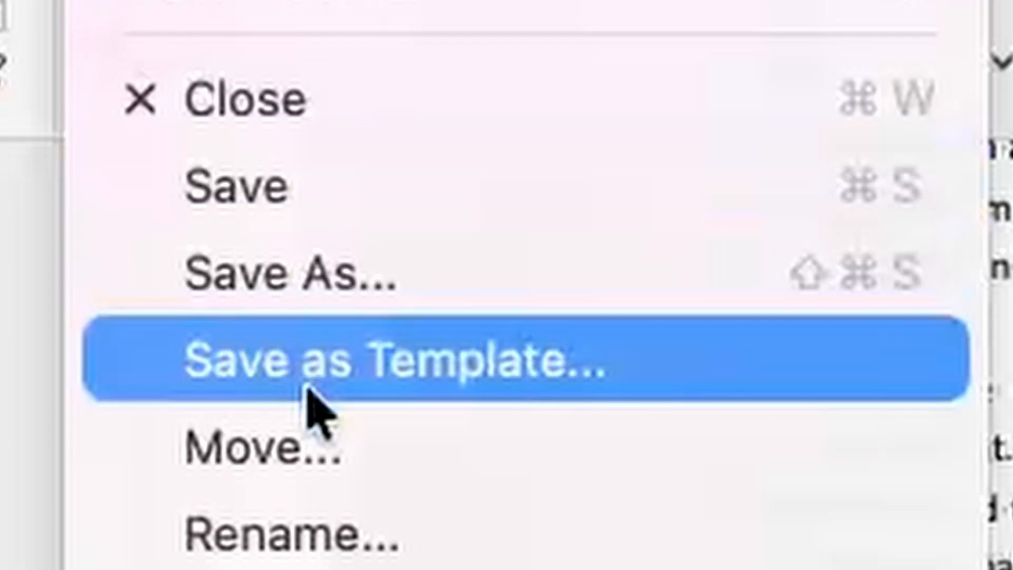
click(328, 278)
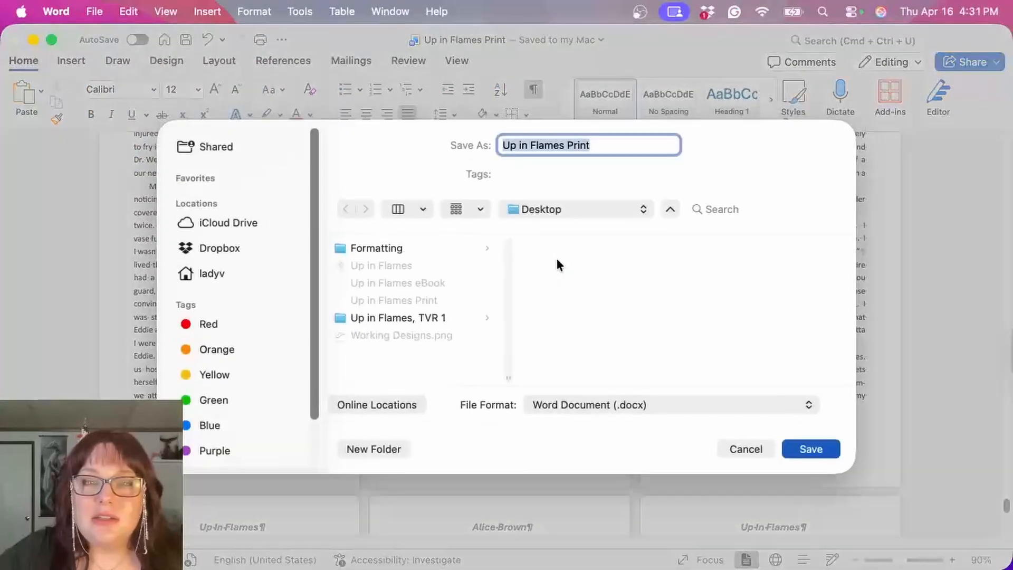
click(641, 404)
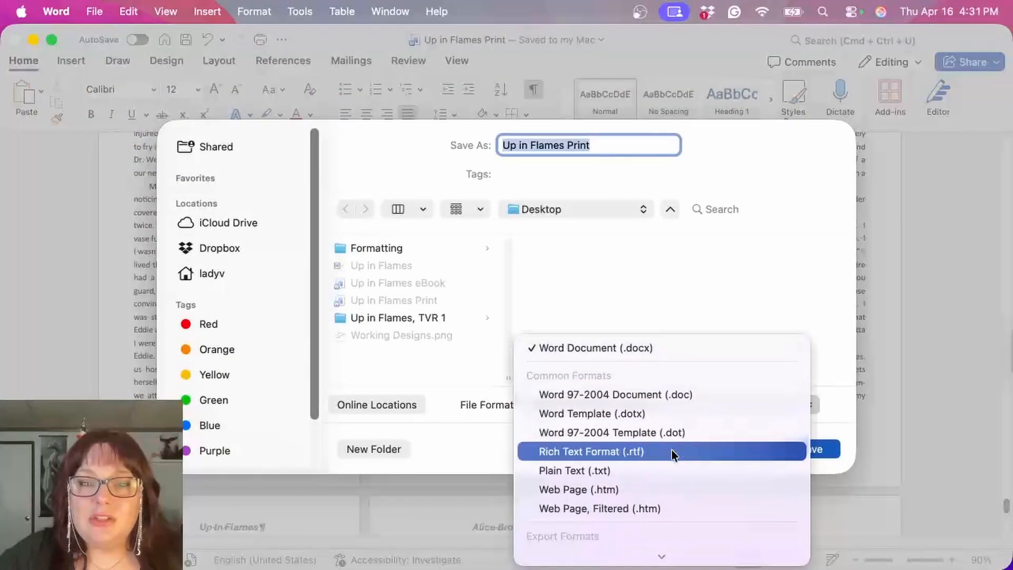
scroll(671, 449, down, 2)
click(662, 456)
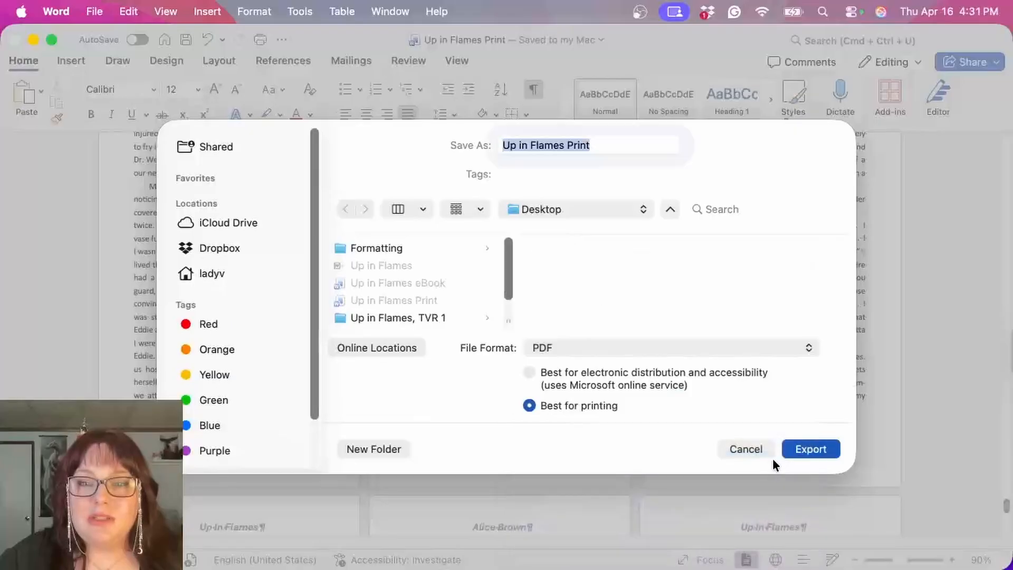
click(216, 273)
click(800, 446)
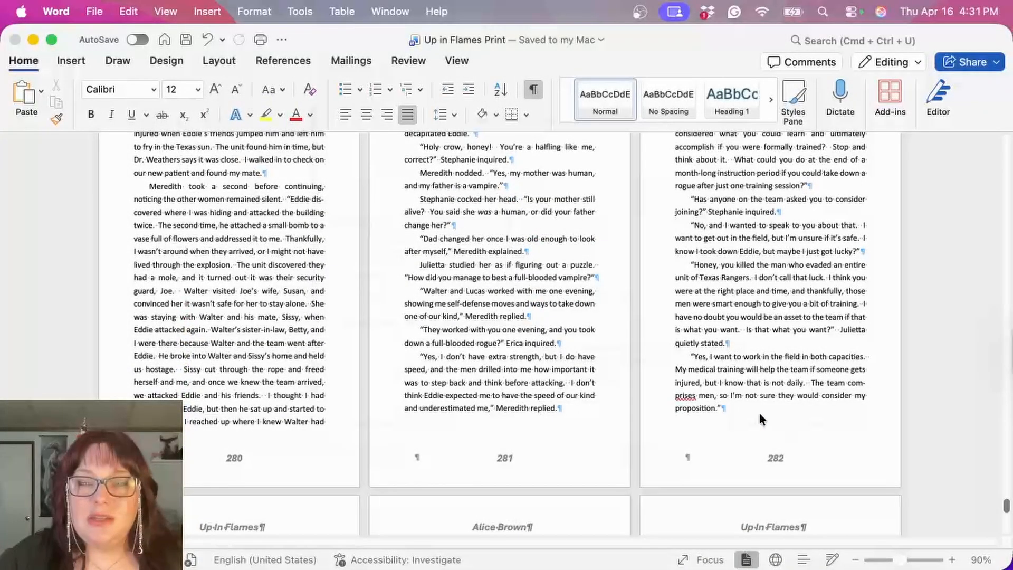
Step: Minimize the manuscript and open the exported Up in Flames Print PDF from the desktop in Preview
click(33, 40)
click(79, 174)
double_click(860, 53)
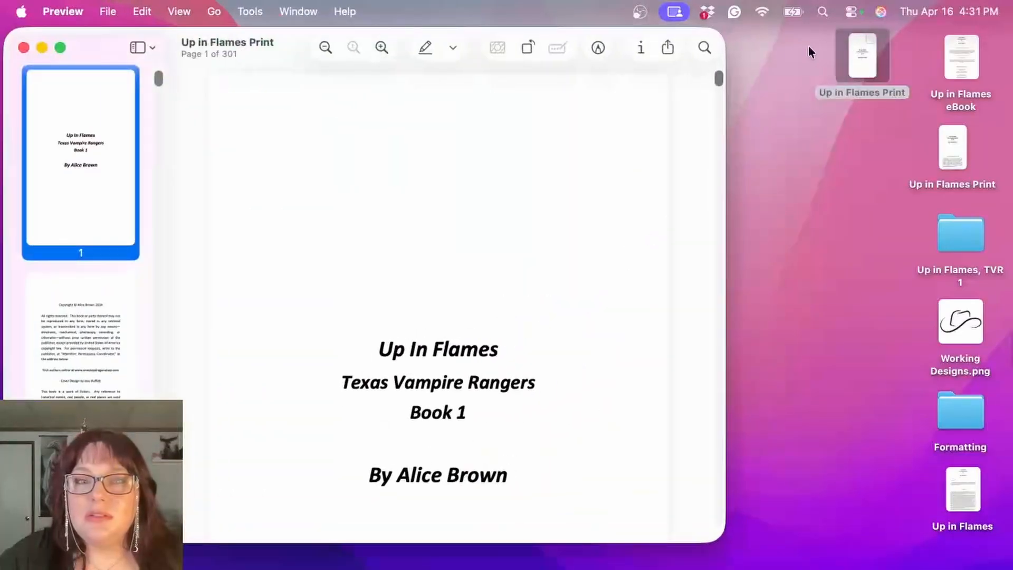
Step: Examine the PDF's title page, front matter and Prologue pages, checking the headers and page numbers
scroll(530, 272, down, 10)
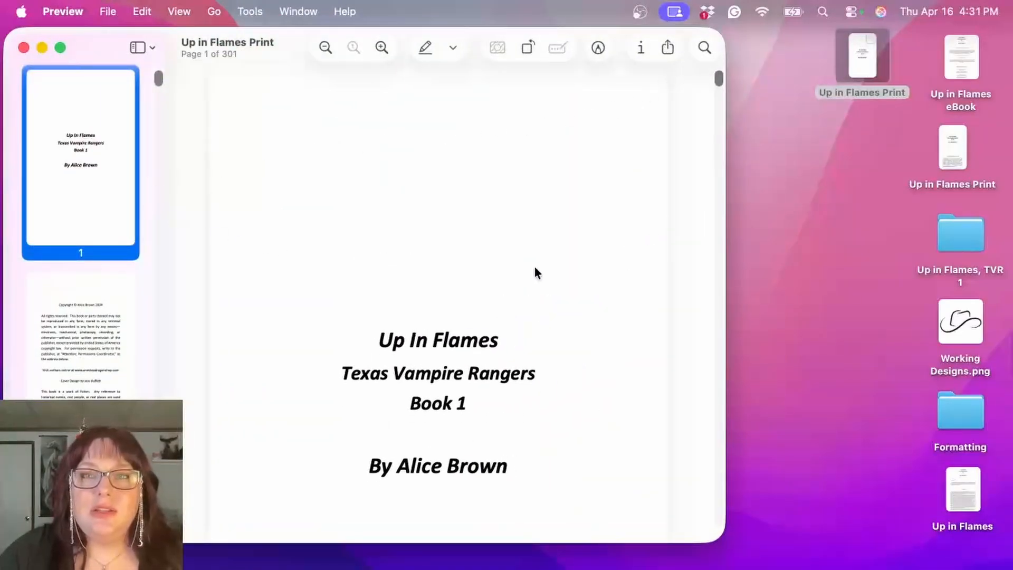
scroll(534, 268, down, 12)
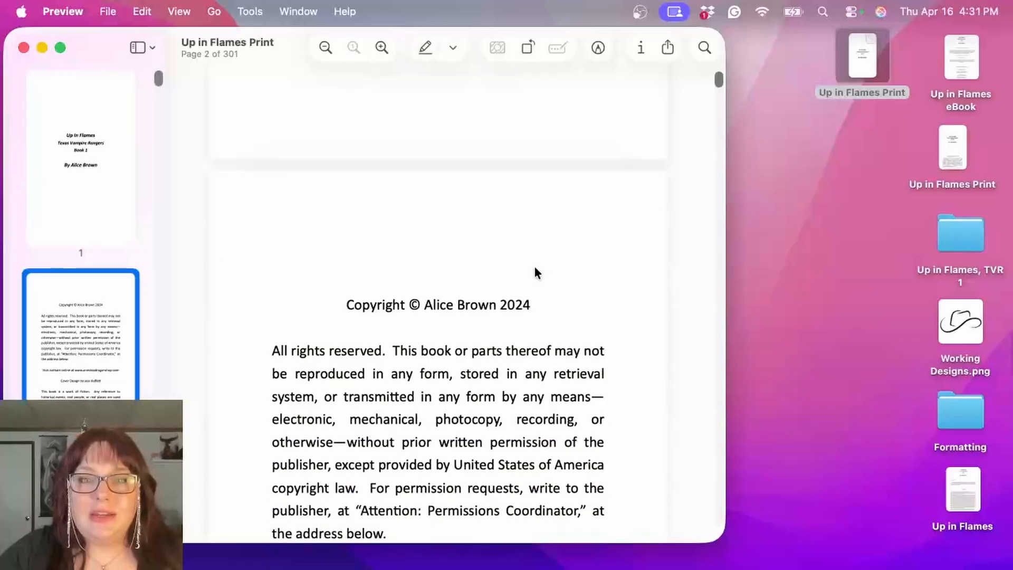
scroll(535, 272, down, 15)
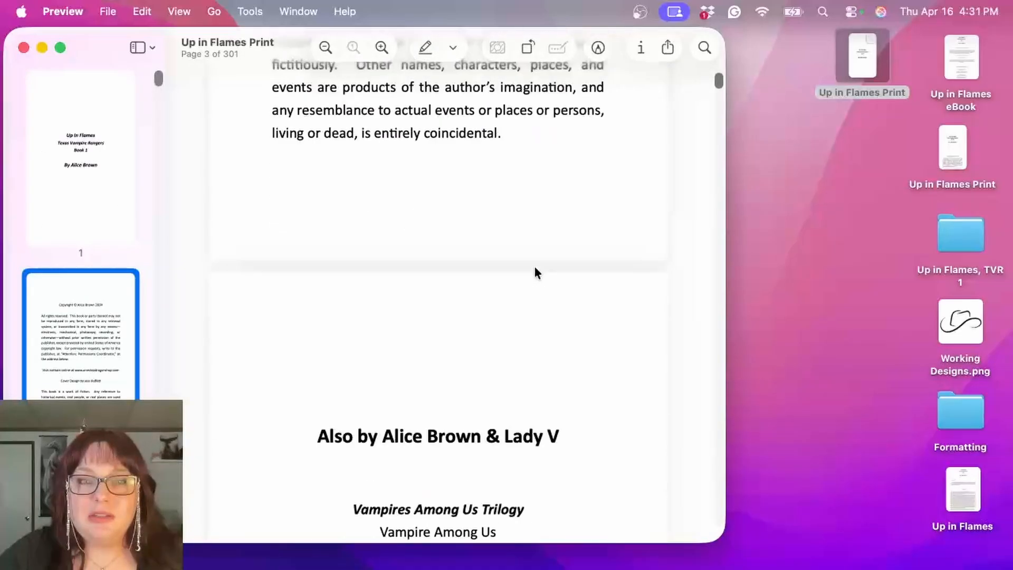
scroll(534, 271, down, 15)
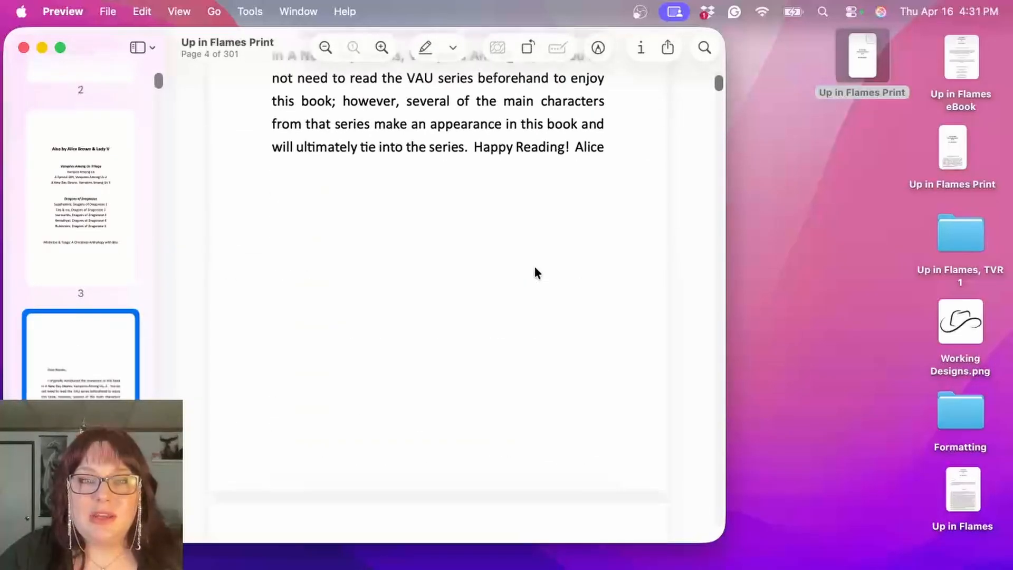
scroll(534, 266, down, 12)
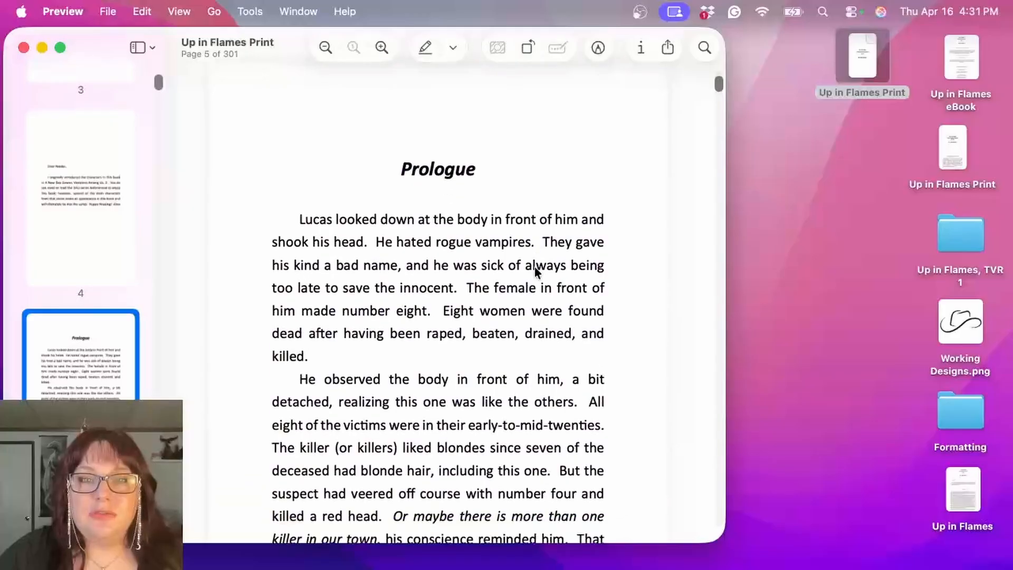
scroll(535, 270, down, 15)
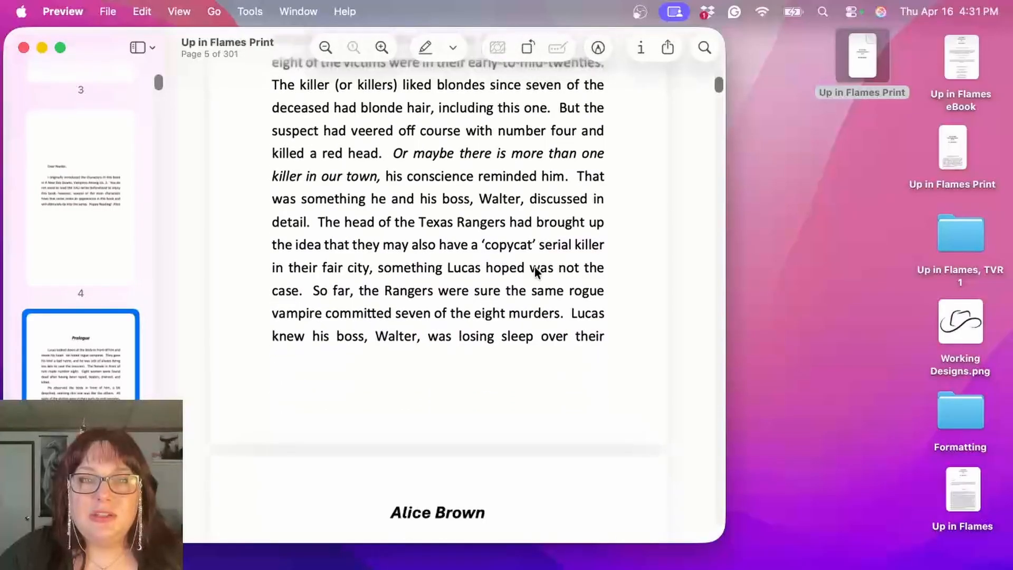
scroll(533, 267, down, 1)
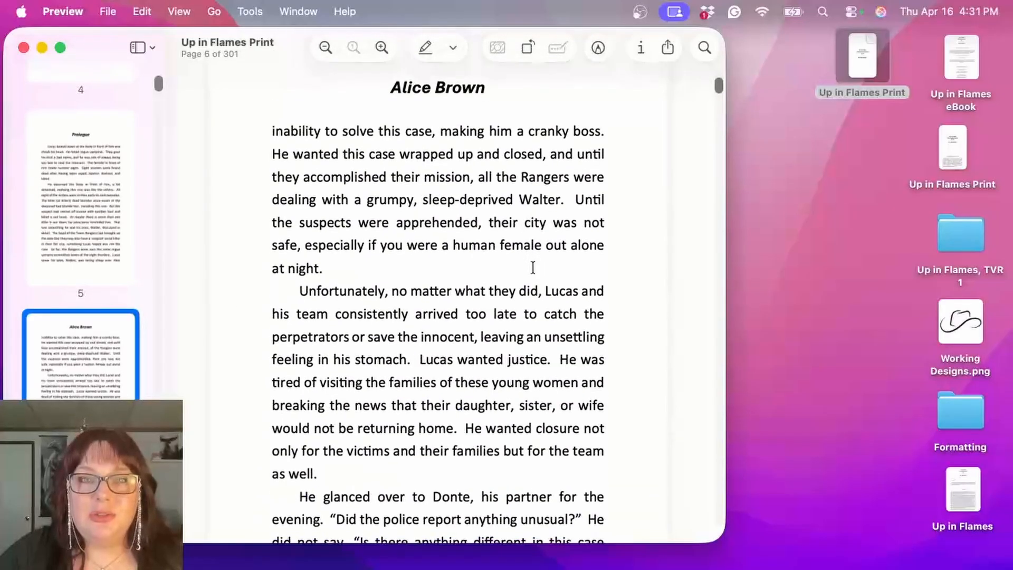
scroll(422, 237, down, 5)
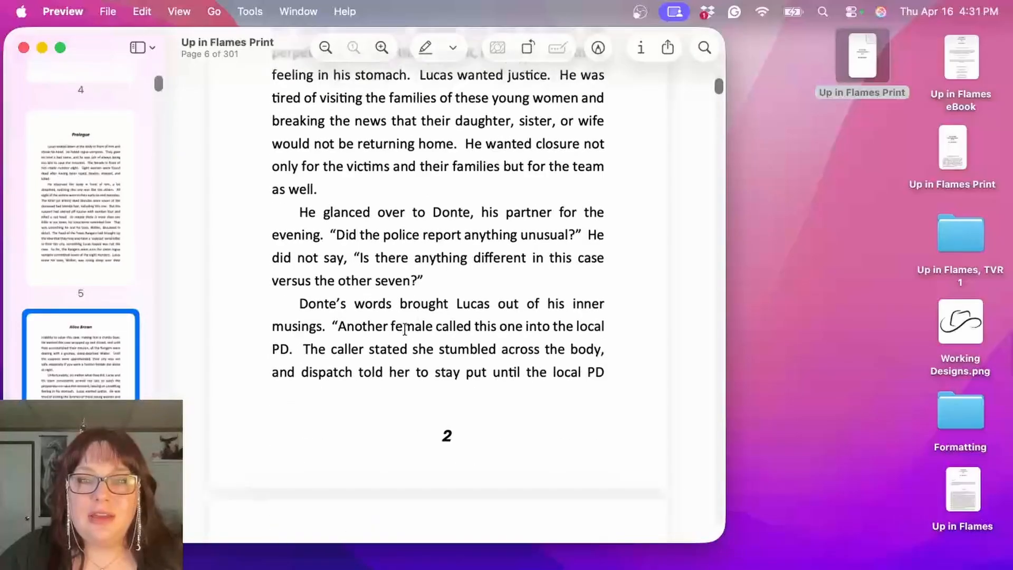
scroll(509, 458, down, 12)
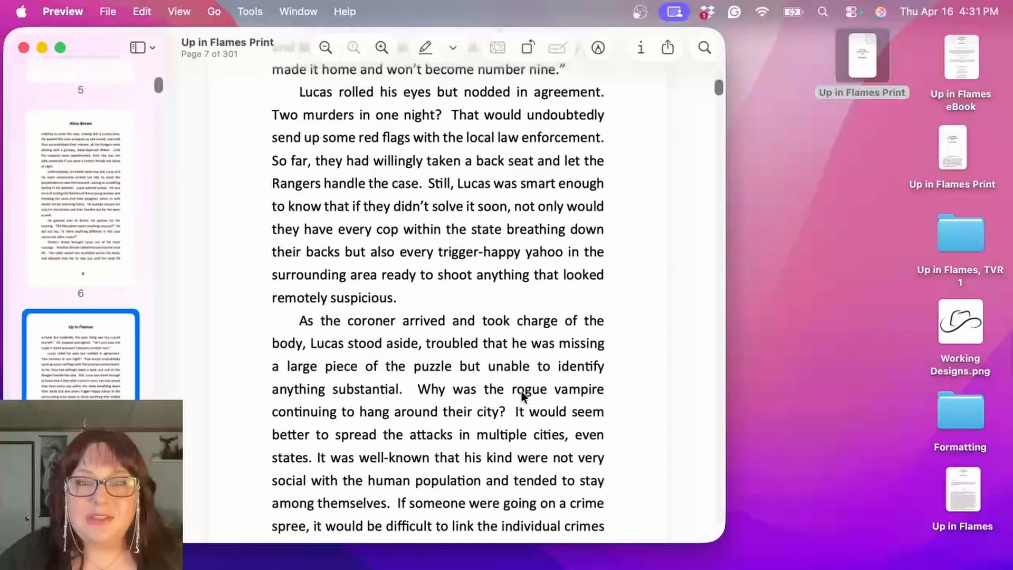
scroll(517, 380, down, 3)
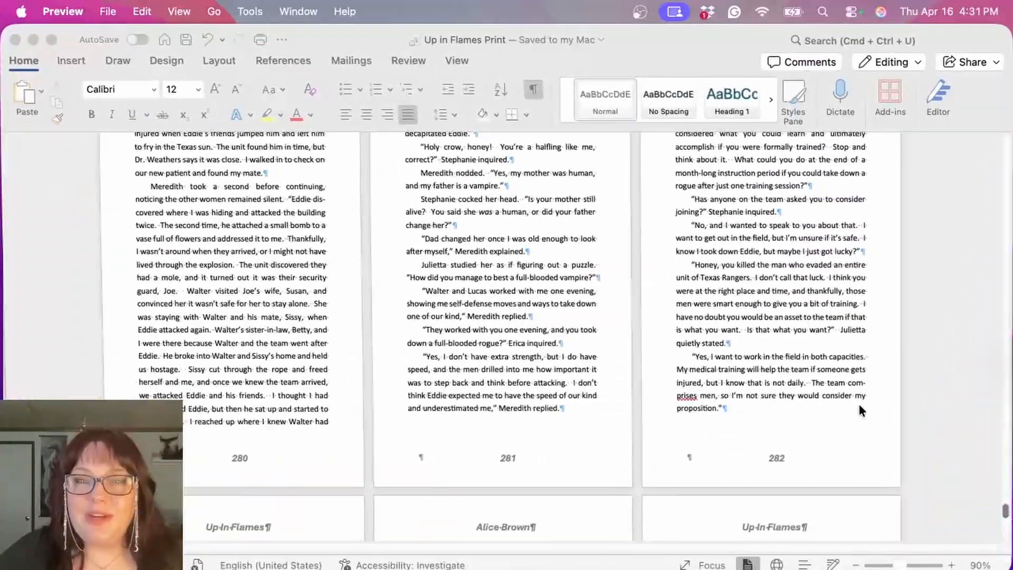
scroll(859, 406, up, 10)
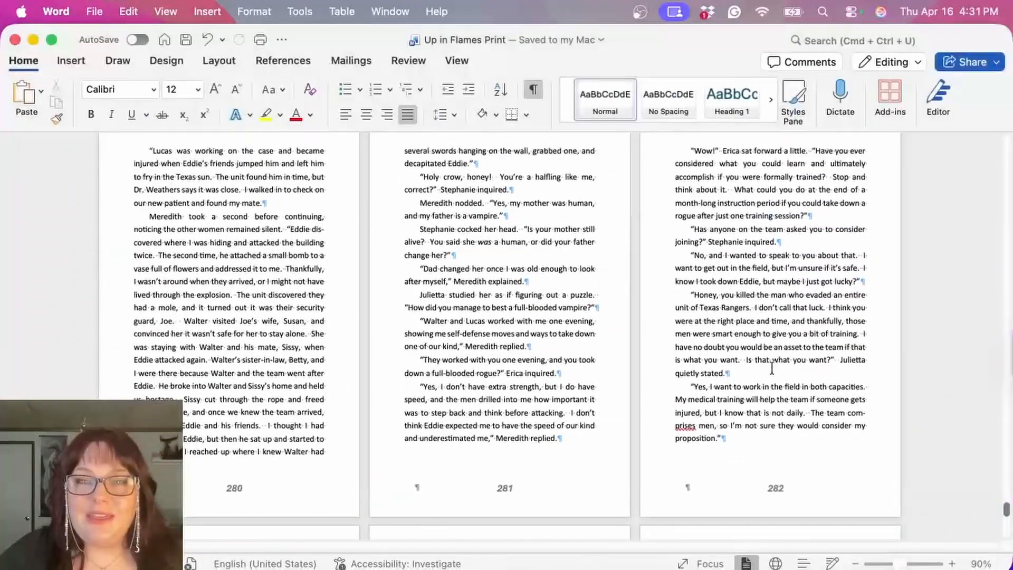
Step: Switch back to the manuscript in Word and review its front matter, section breaks and Prologue pages from the beginning
drag(1006, 508, 984, 149)
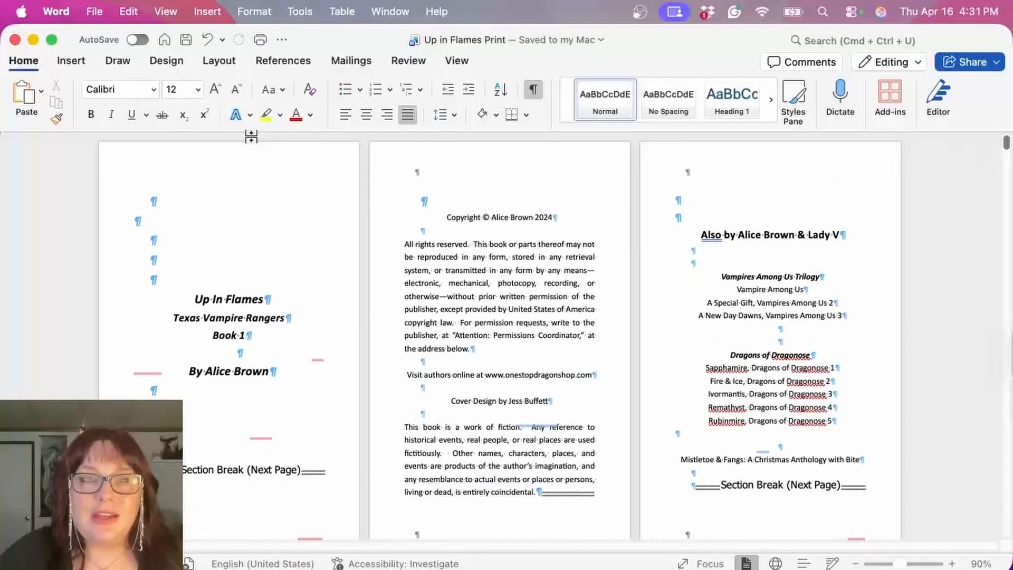
scroll(621, 362, down, 10)
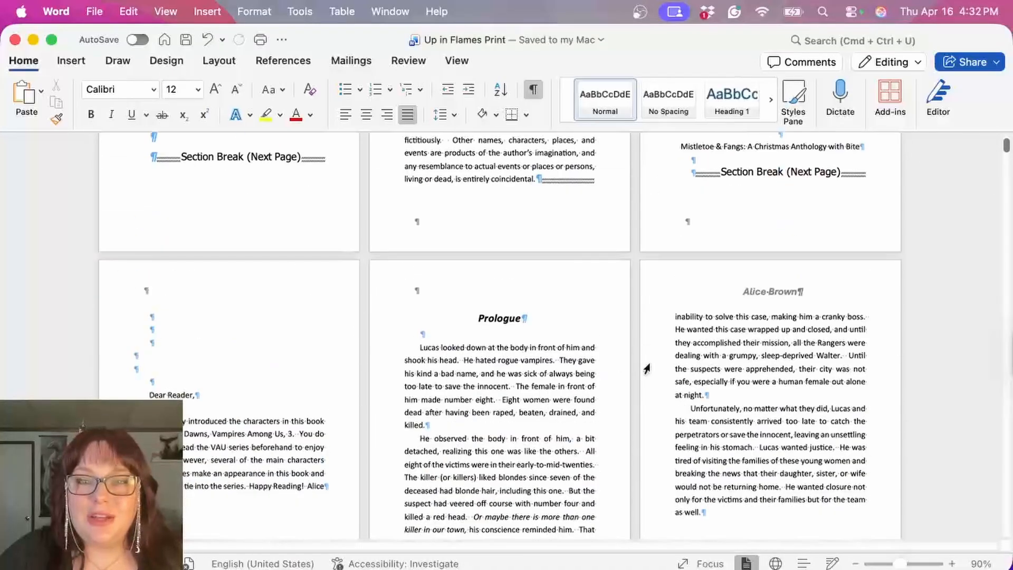
scroll(647, 368, down, 1)
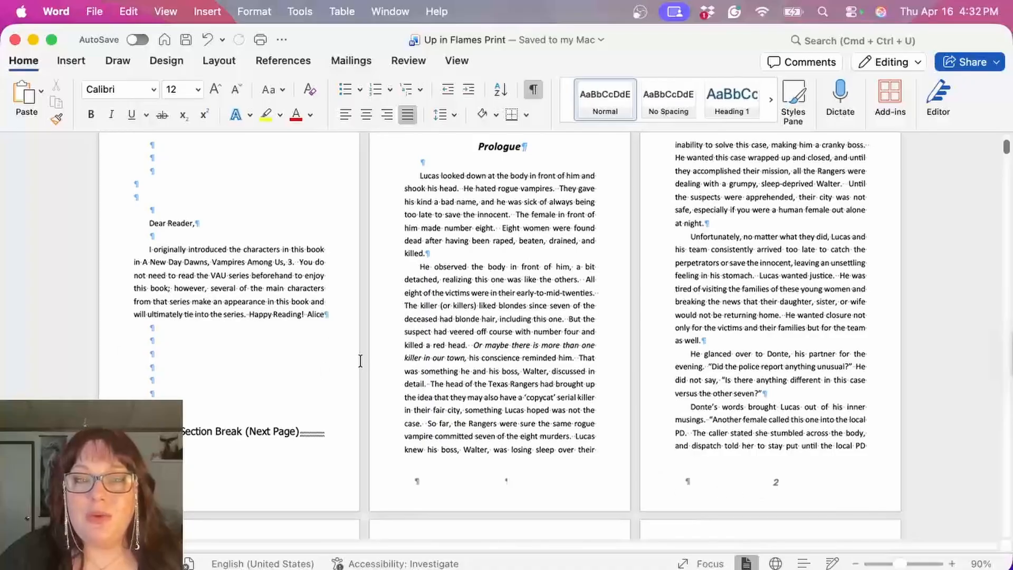
scroll(554, 441, up, 5)
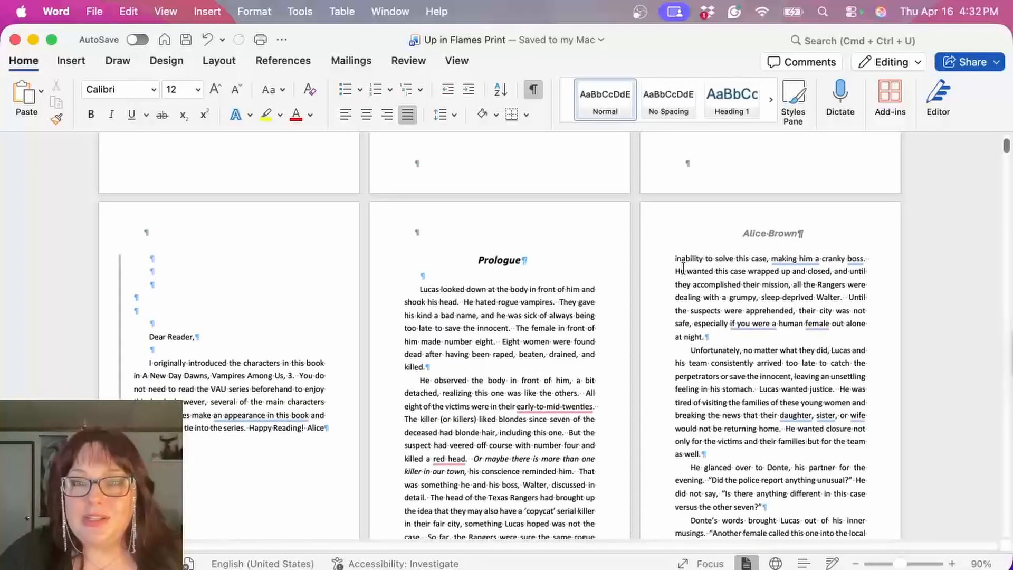
scroll(710, 412, down, 5)
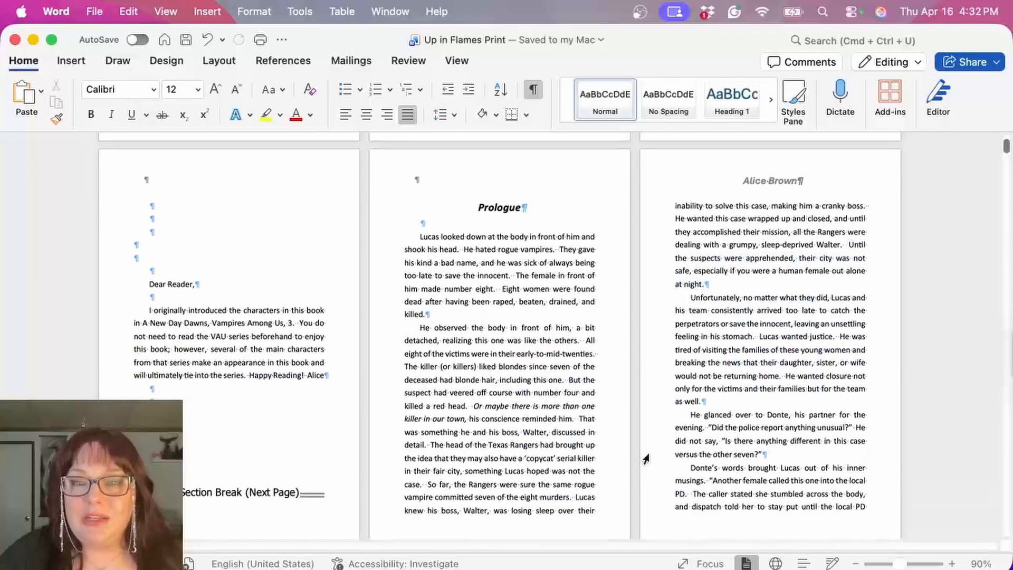
scroll(633, 369, up, 10)
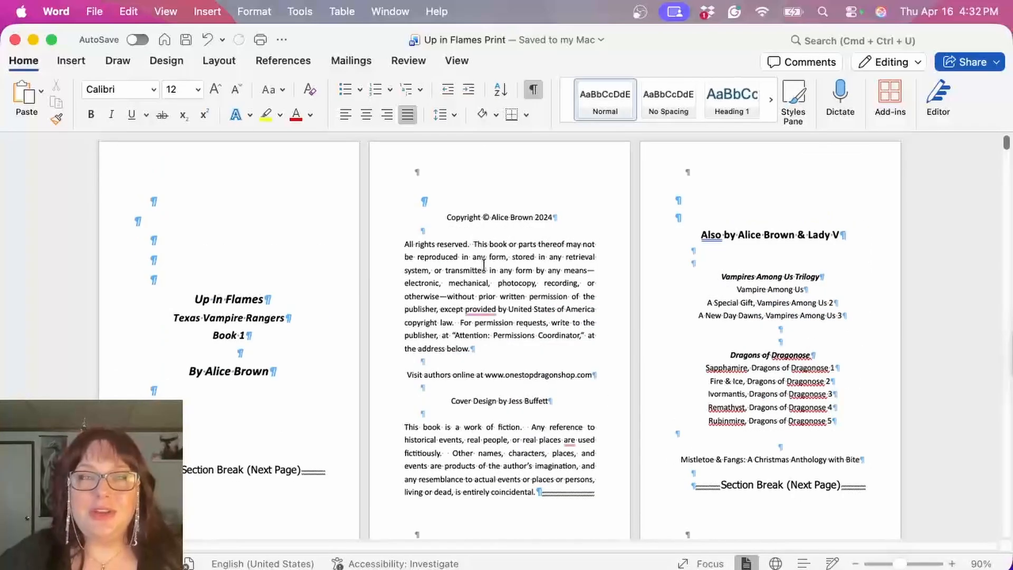